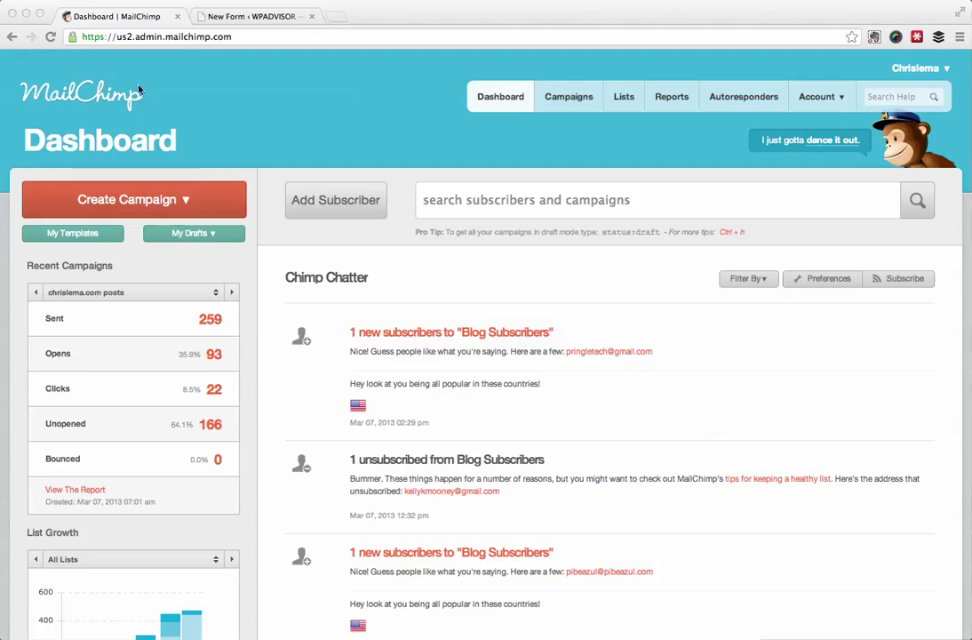
Step: Open the subscriber lists and start setting up a new list
{"action": "left_click", "coordinate": [626, 103]}
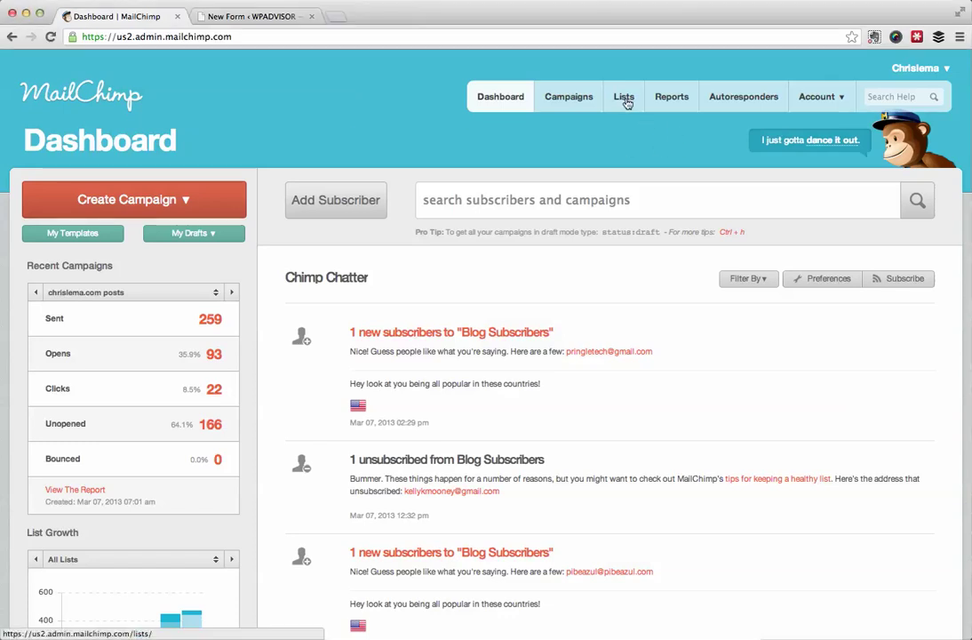
{"action": "left_click", "coordinate": [625, 103]}
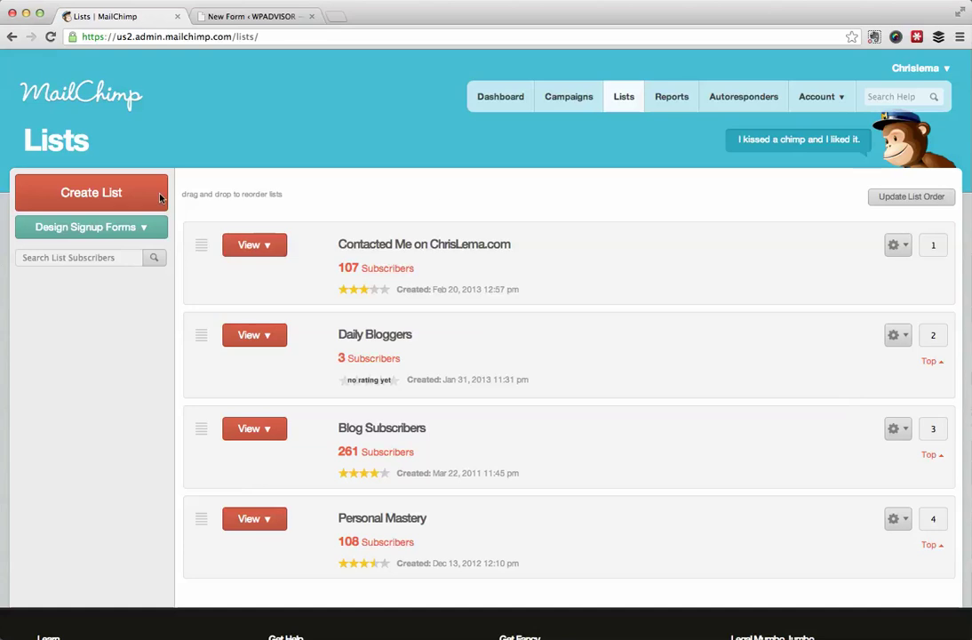
{"action": "left_click", "coordinate": [94, 192]}
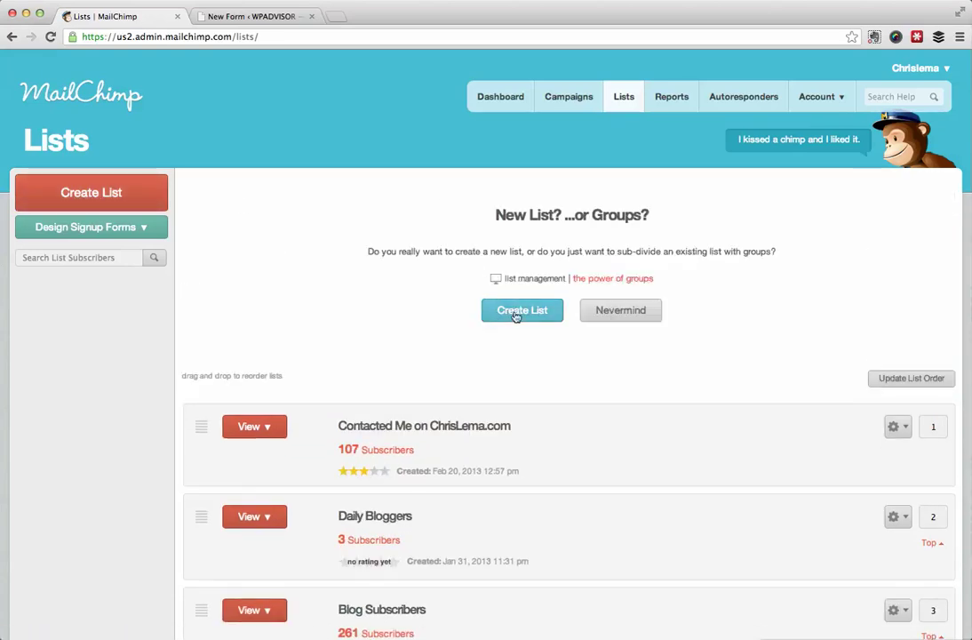
{"action": "left_click", "coordinate": [533, 316]}
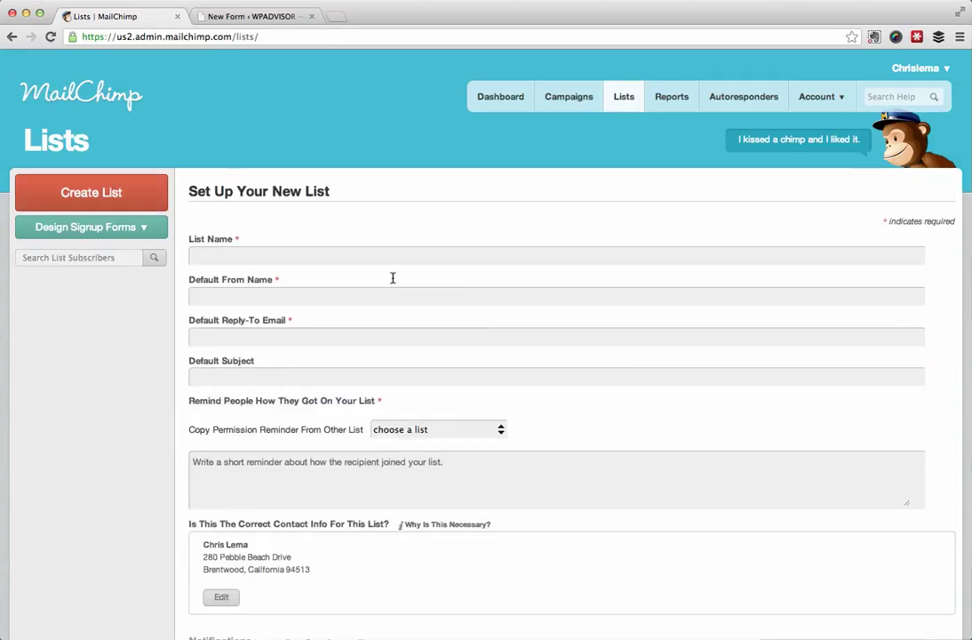
Step: Name the new list Daily Newsletter and enter the sender's full name as the default from name
{"action": "left_click", "coordinate": [264, 259]}
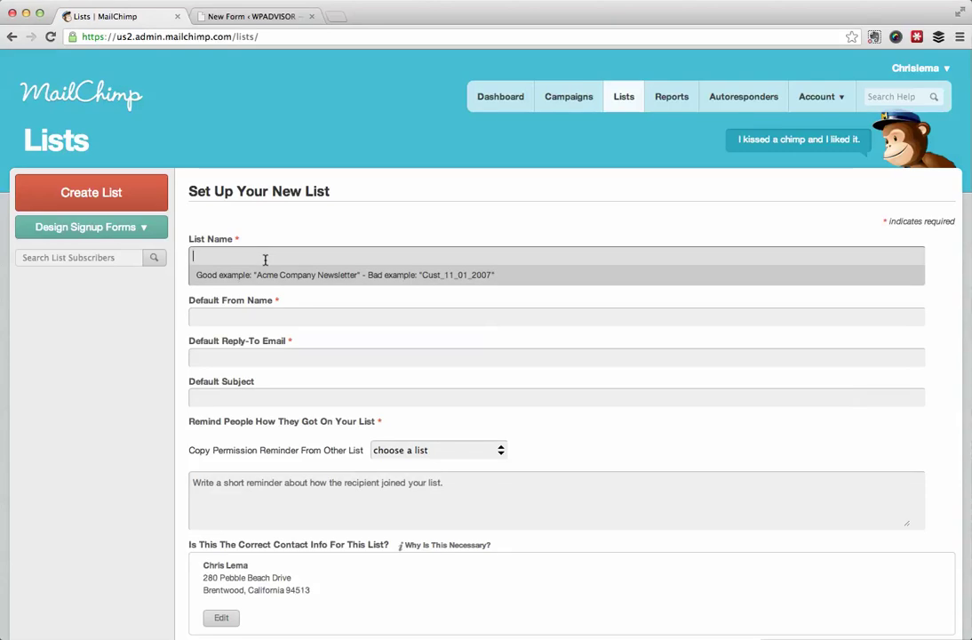
{"action": "type", "text": "Daily"}
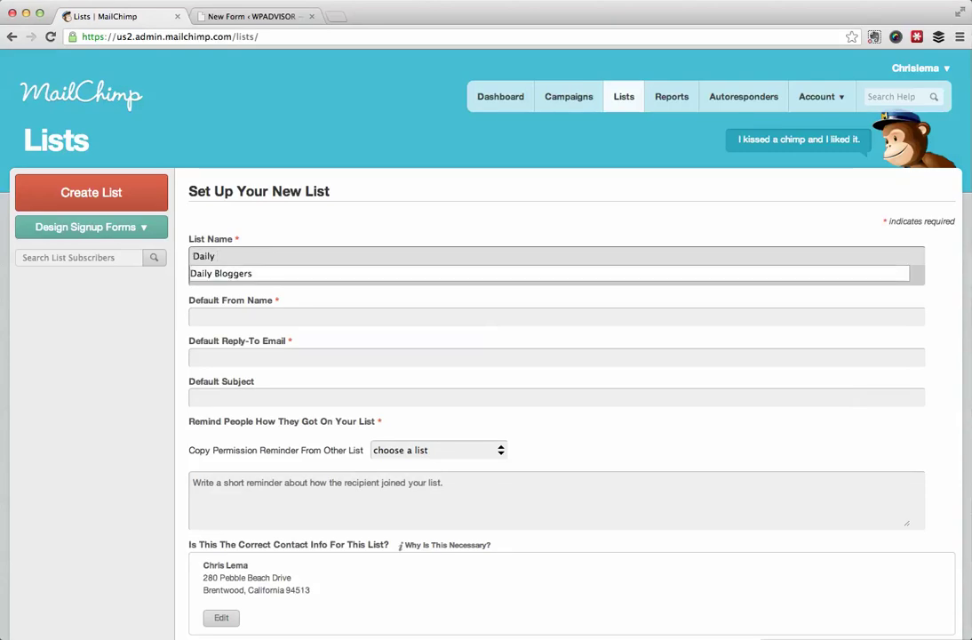
{"action": "type", "text": " Newsletter"}
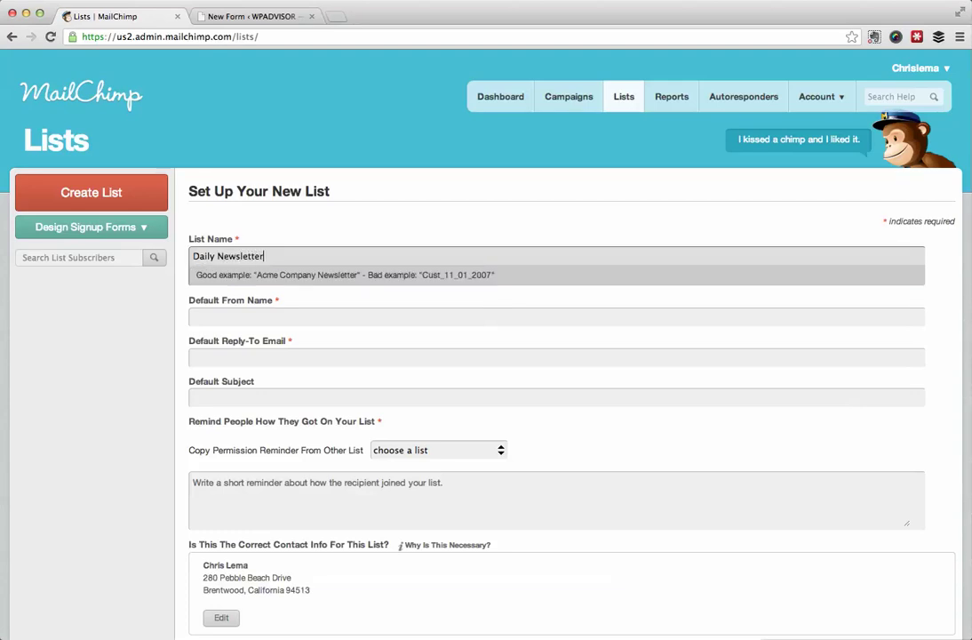
{"action": "key", "text": "Tab"}
{"action": "type", "text": "Chris Lema"}
{"action": "key", "text": "Tab"}
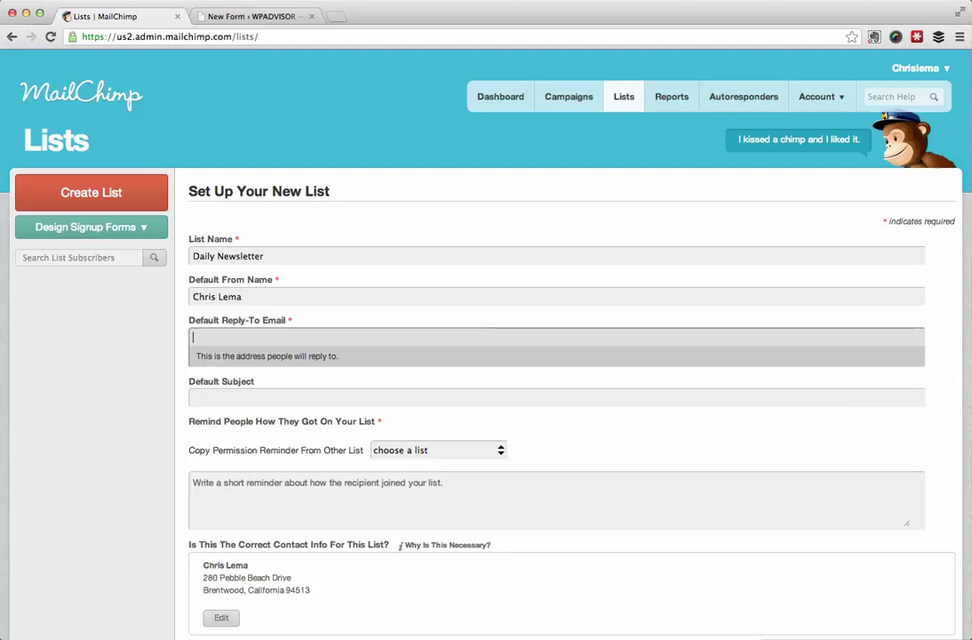
Step: Fill in the default reply-to email with the owner's suggested website address
{"action": "type", "text": "cflema"}
{"action": "key", "text": "BackSpace"}
{"action": "key", "text": "BackSpace"}
{"action": "key", "text": "BackSpace"}
{"action": "key", "text": "BackSpace"}
{"action": "type", "text": "hris"}
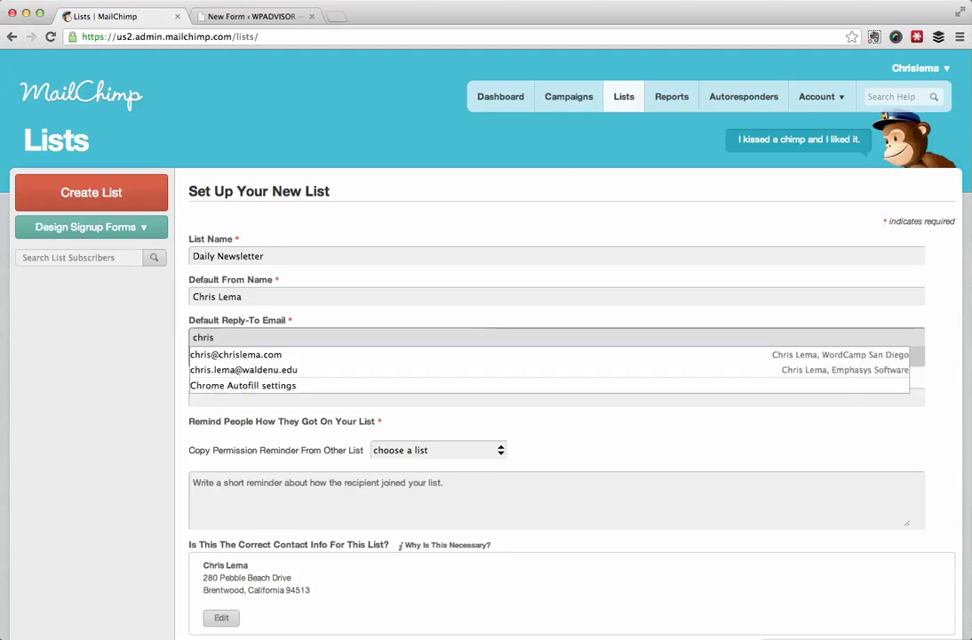
{"action": "key", "text": "Down"}
{"action": "key", "text": "Down"}
{"action": "key", "text": "Up"}
{"action": "key", "text": "Return"}
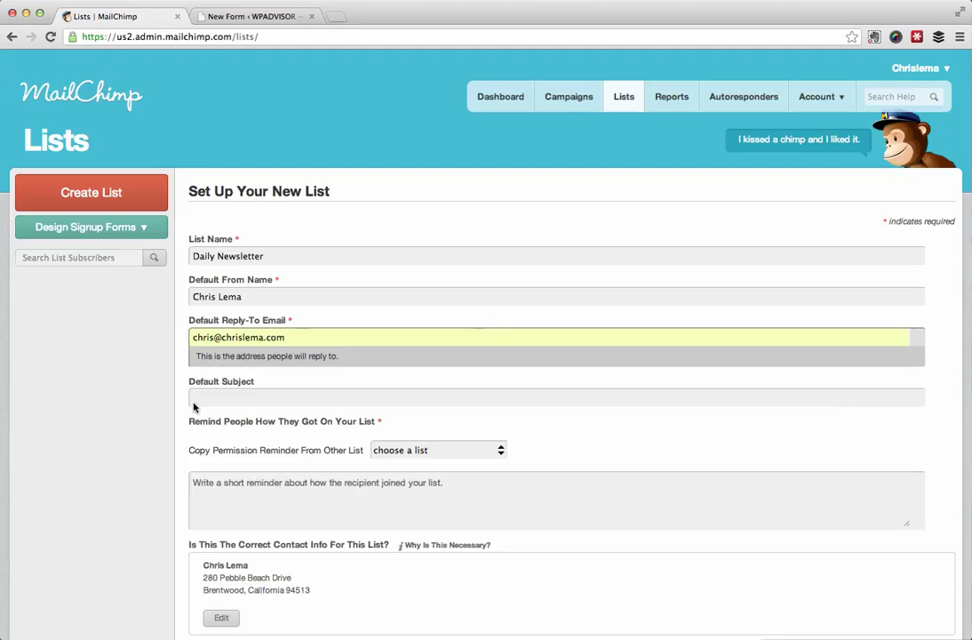
Step: Set the default subject to "There's a new blog post in your inbox"
{"action": "left_click", "coordinate": [214, 399]}
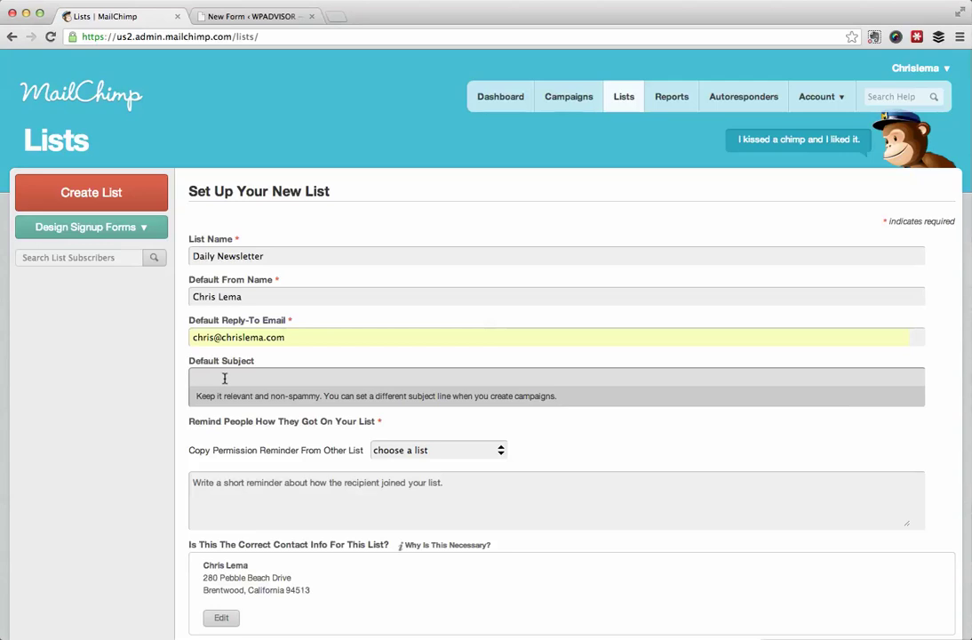
{"action": "type", "text": "Th"}
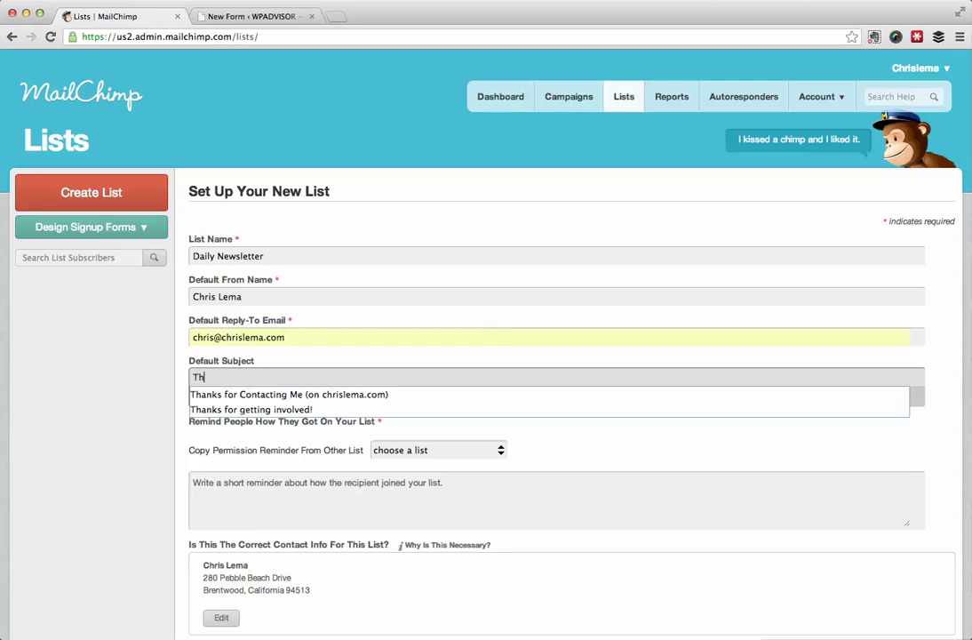
{"action": "type", "text": "ere's a new"}
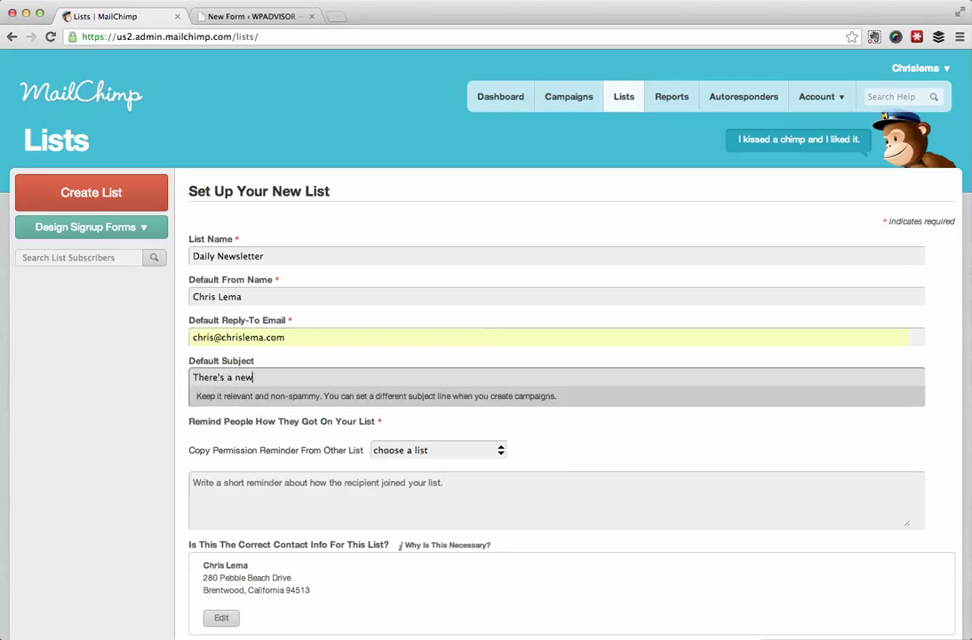
{"action": "type", "text": " blog post inyour inbox"}
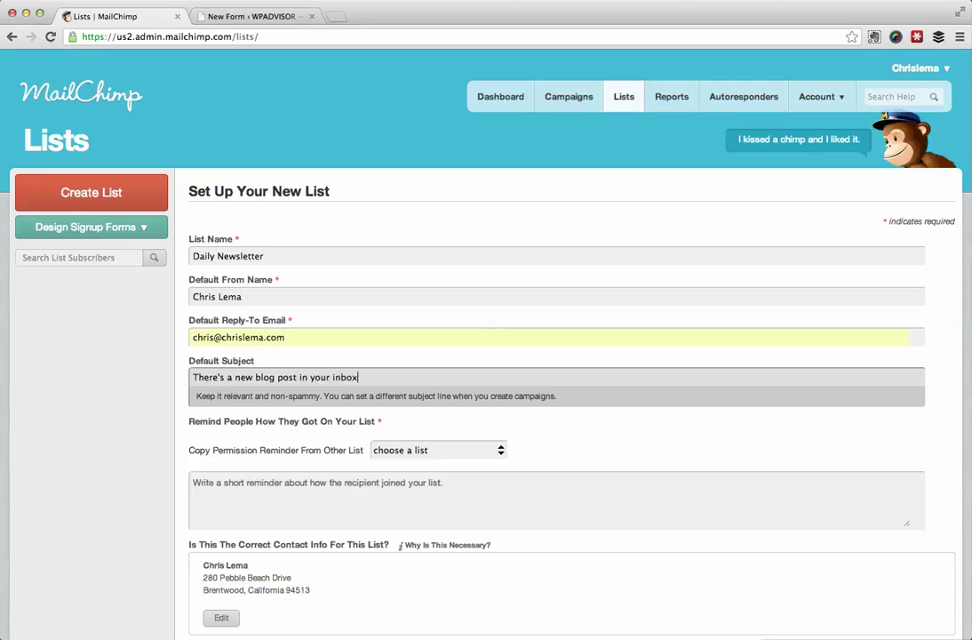
{"action": "left_click", "coordinate": [431, 361]}
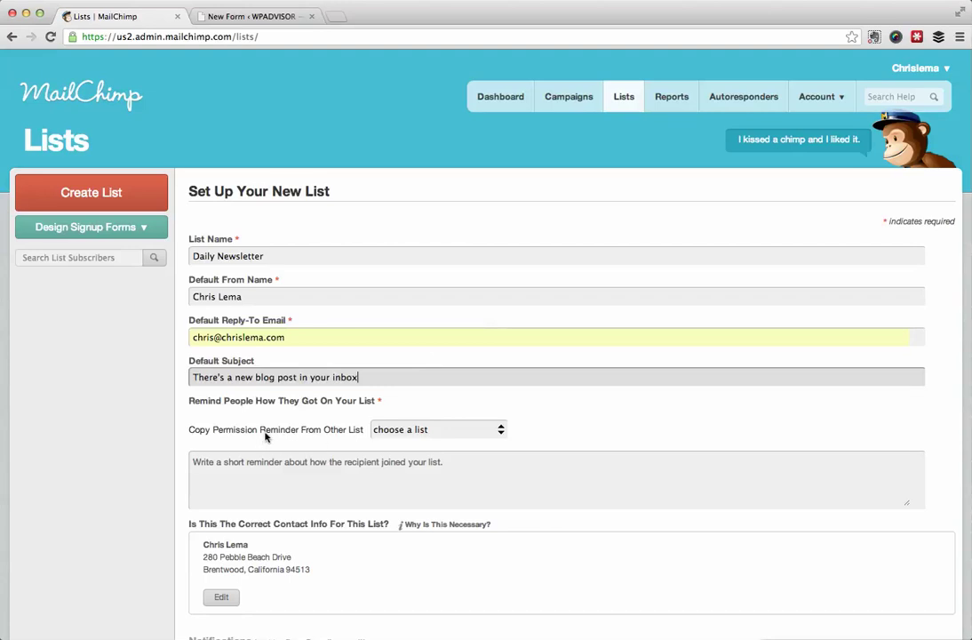
Step: Copy the permission reminder from the Blog Subscribers list
{"action": "left_click", "coordinate": [411, 431]}
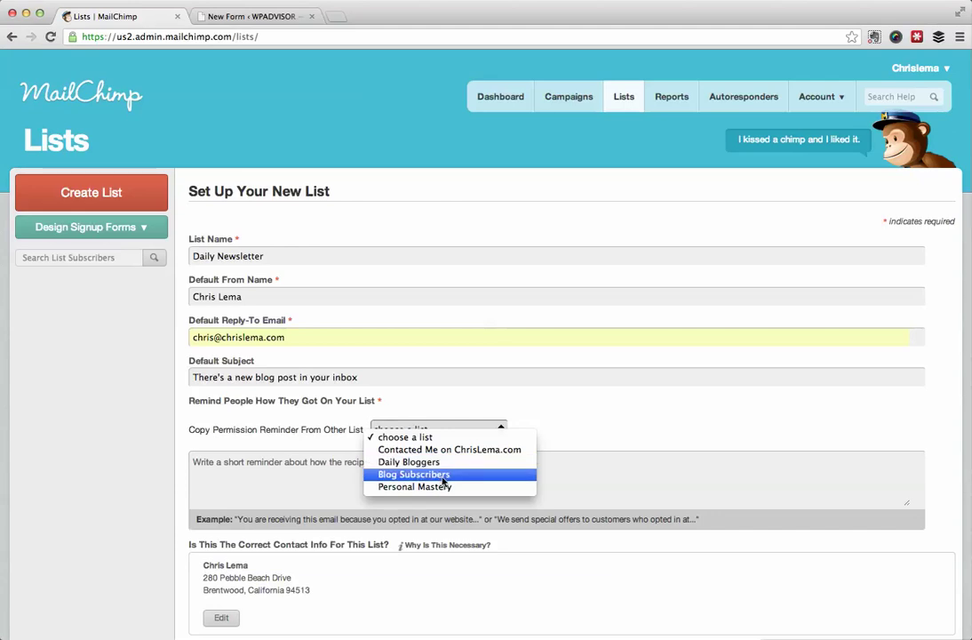
{"action": "left_click", "coordinate": [443, 475]}
{"action": "left_click", "coordinate": [331, 478]}
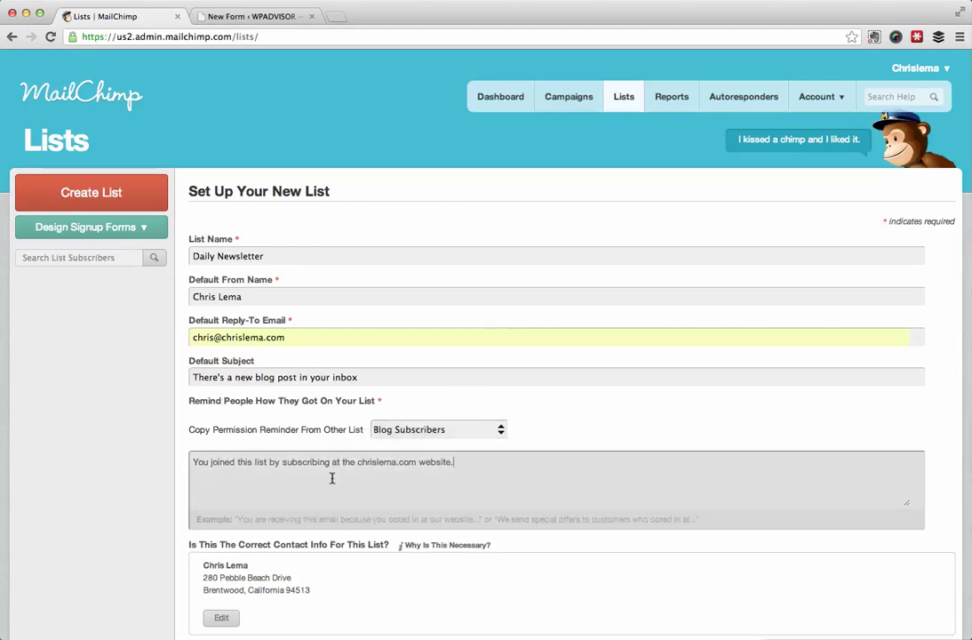
{"action": "left_click", "coordinate": [218, 405]}
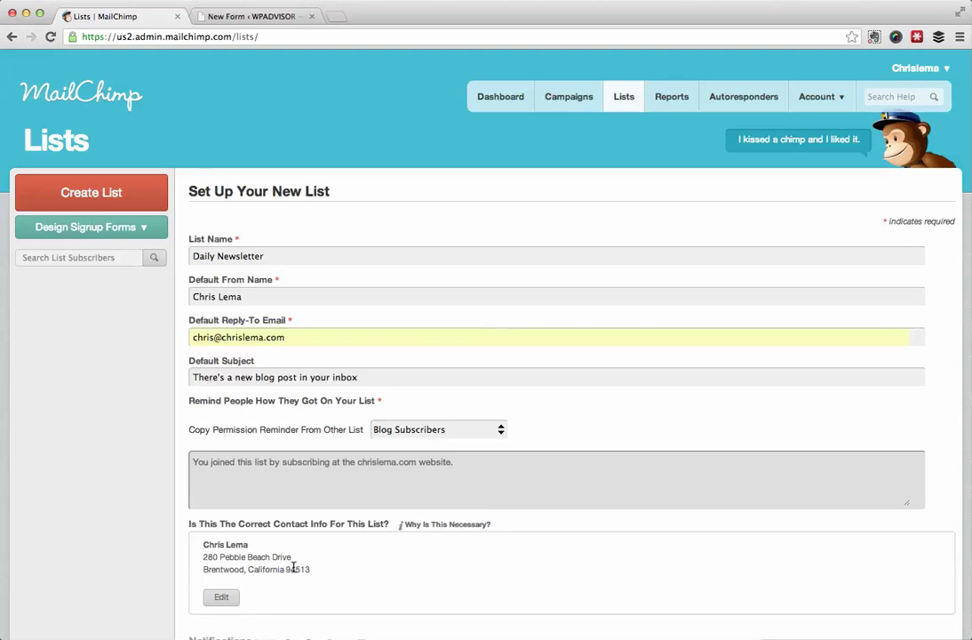
Step: Open the list's contact info for editing and replace the street address with the owner's other saved address
{"action": "left_click_drag", "start_coordinate": [322, 575], "coordinate": [203, 558]}
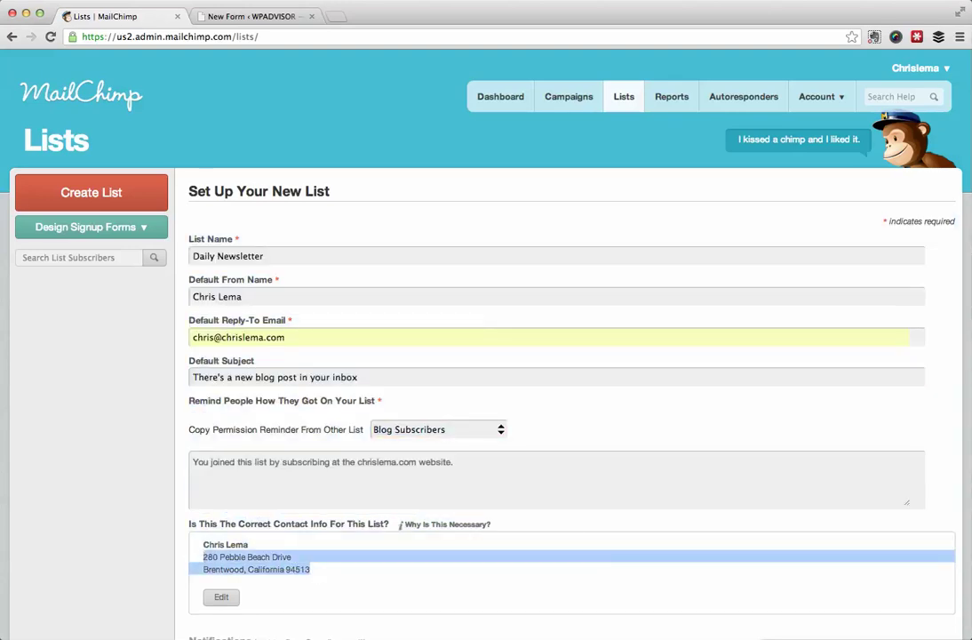
{"action": "left_click", "coordinate": [222, 596]}
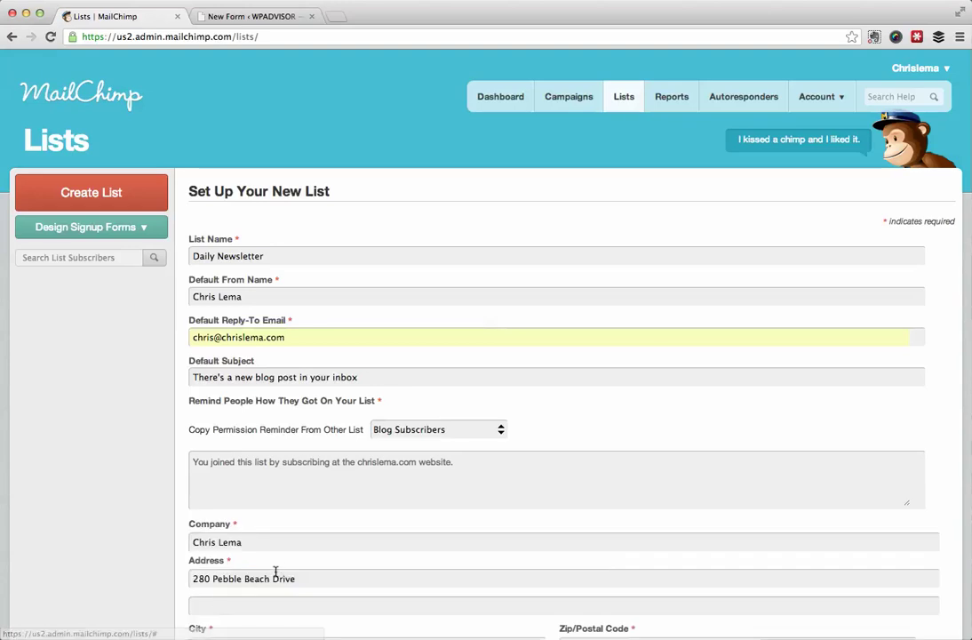
{"action": "left_click_drag", "start_coordinate": [313, 579], "coordinate": [156, 578]}
{"action": "type", "text": "1054"}
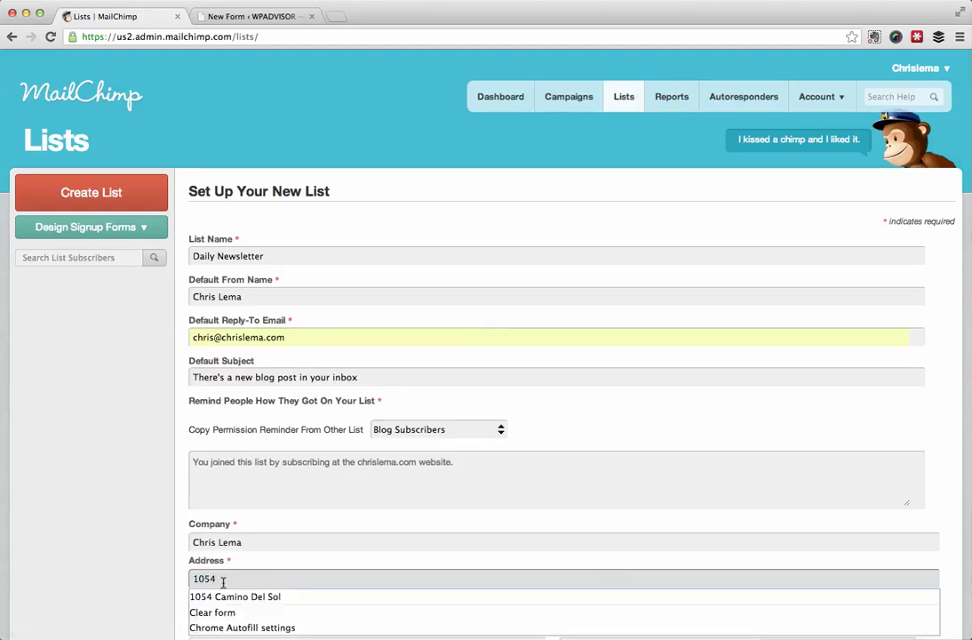
{"action": "key", "text": "Down"}
{"action": "key", "text": "Return"}
Step: Replace the city and postal code in the list's contact info to match the new street address
{"action": "scroll", "coordinate": [276, 573], "scroll_direction": "down", "scroll_amount": 2}
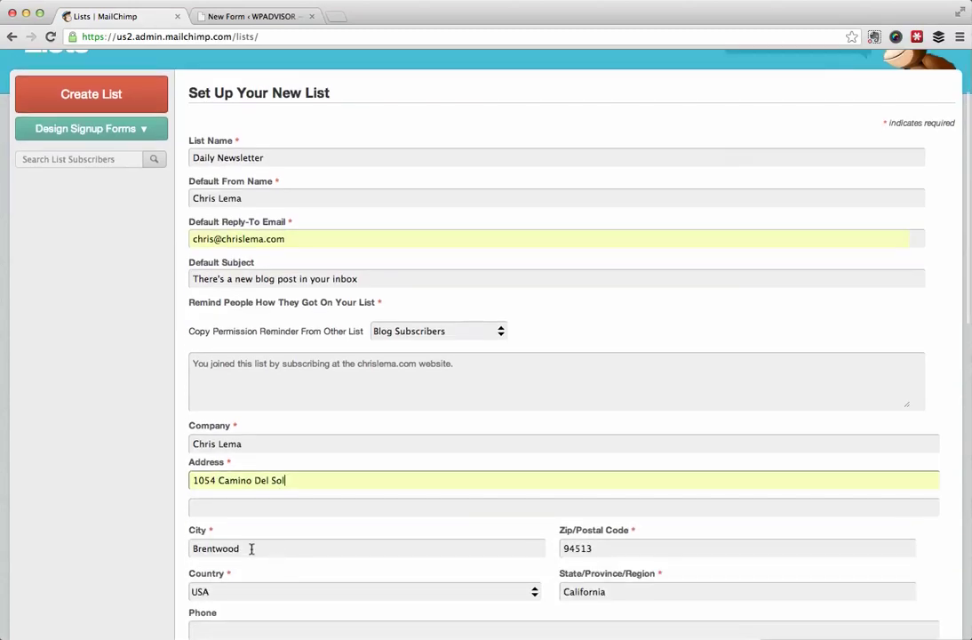
{"action": "left_click_drag", "start_coordinate": [252, 548], "coordinate": [169, 548]}
{"action": "type", "text": "San Marcos"}
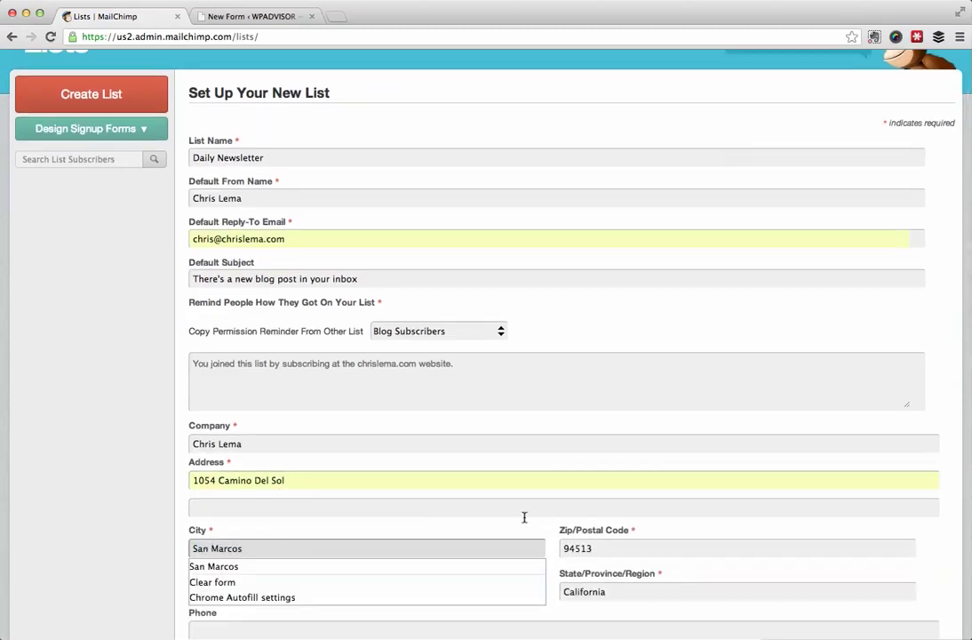
{"action": "key", "text": "Tab"}
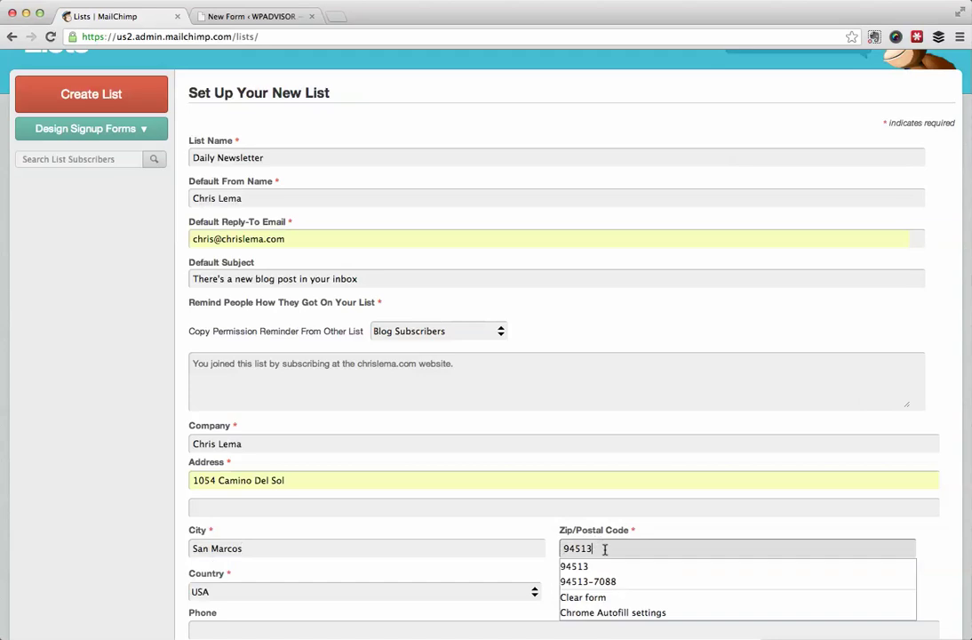
{"action": "type", "text": "92069"}
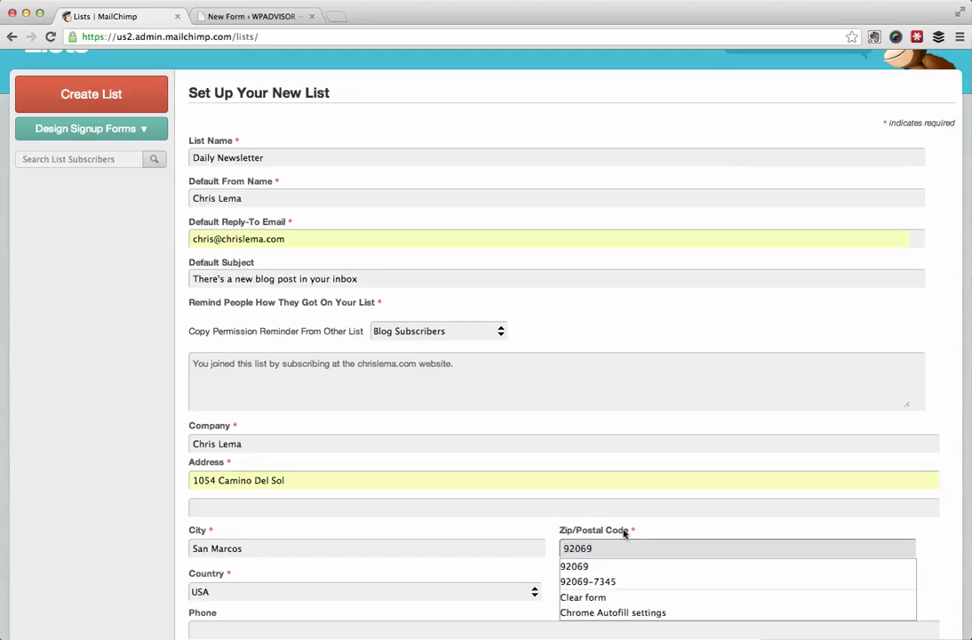
{"action": "left_click", "coordinate": [688, 521]}
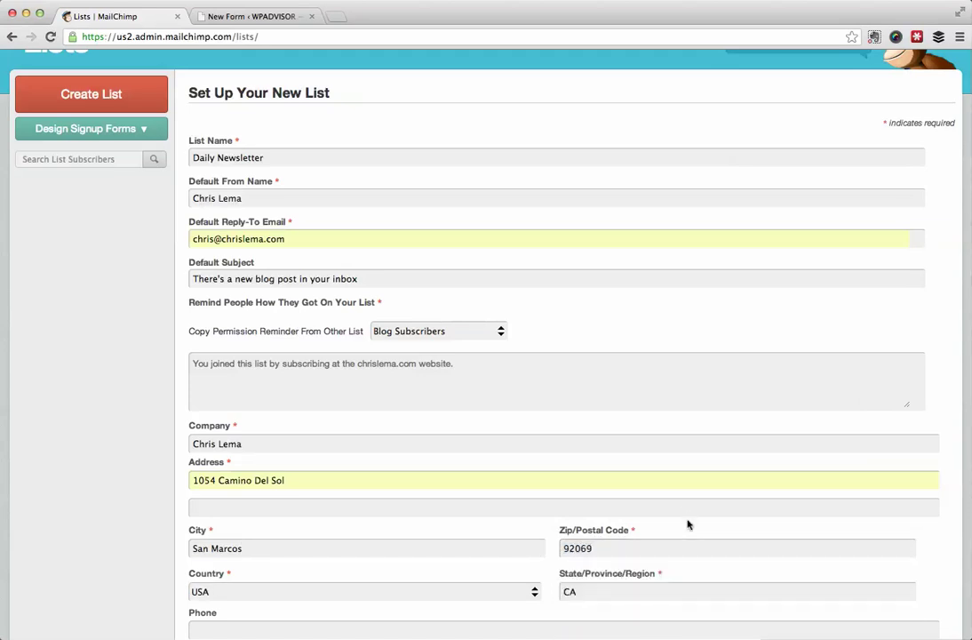
Step: Save the new list without enabling any notification or email format options
{"action": "scroll", "coordinate": [462, 569], "scroll_direction": "down", "scroll_amount": 1}
{"action": "scroll", "coordinate": [462, 569], "scroll_direction": "down", "scroll_amount": 5}
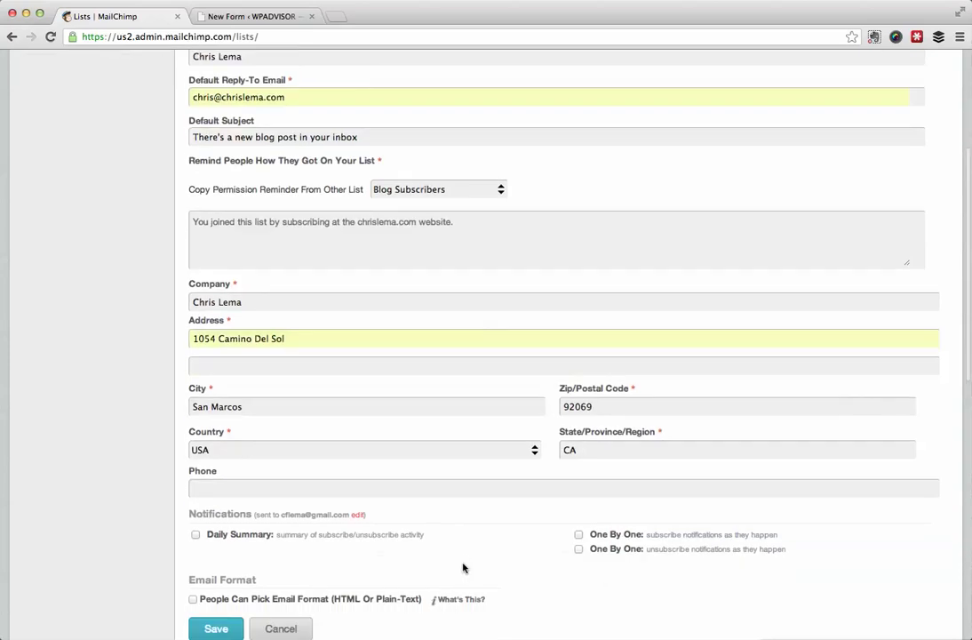
{"action": "left_click", "coordinate": [216, 547]}
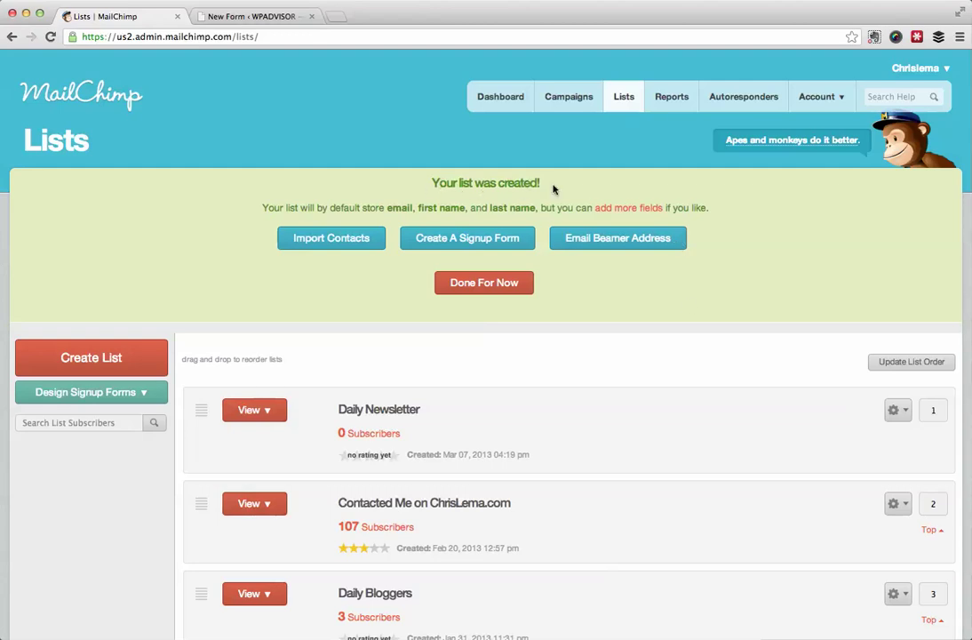
Step: Open the signup form builder for the newly created list
{"action": "left_click", "coordinate": [469, 238]}
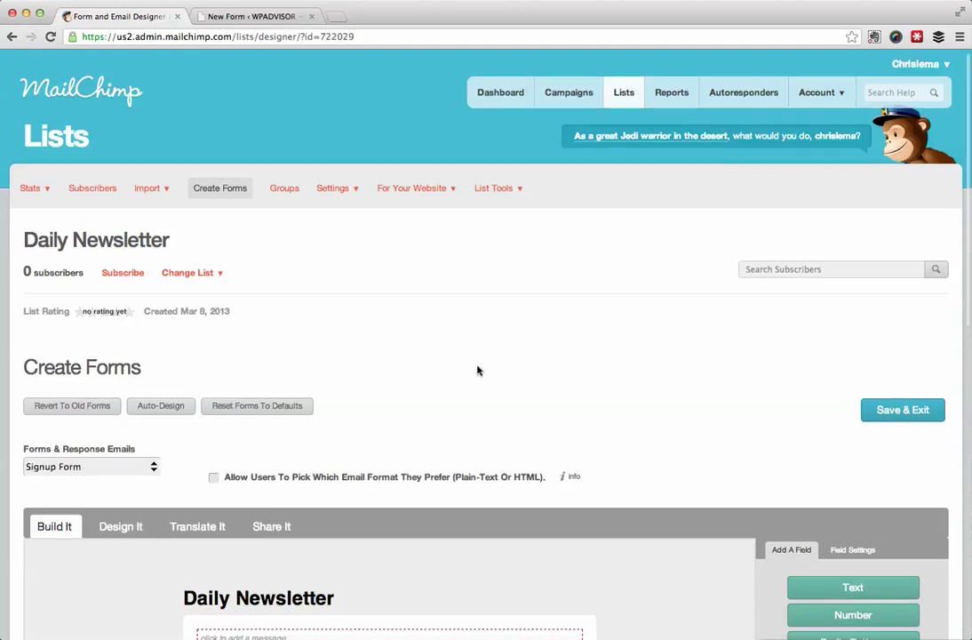
{"action": "scroll", "coordinate": [477, 370], "scroll_direction": "down", "scroll_amount": 5}
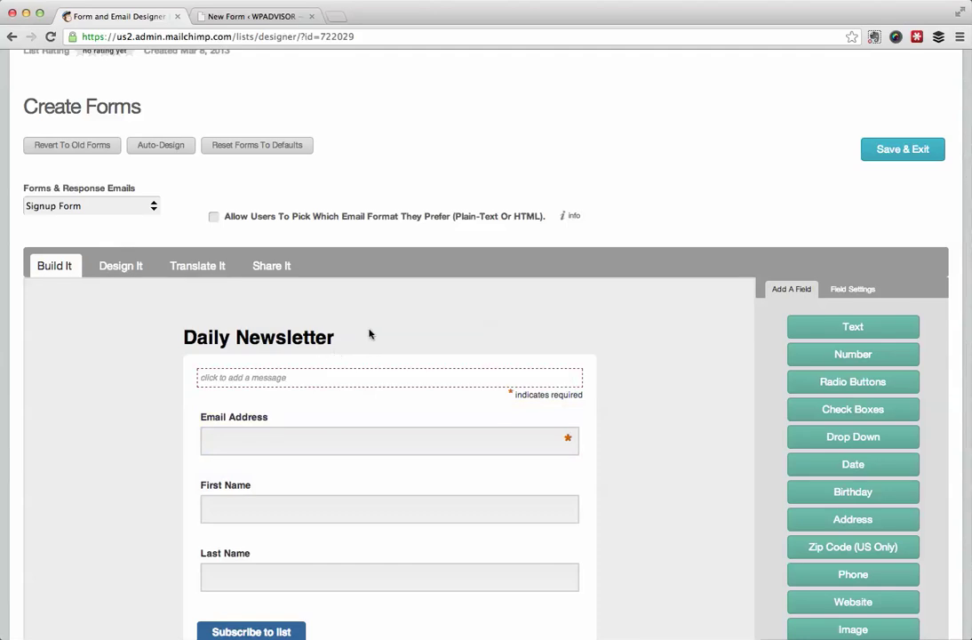
{"action": "scroll", "coordinate": [370, 334], "scroll_direction": "down", "scroll_amount": 3}
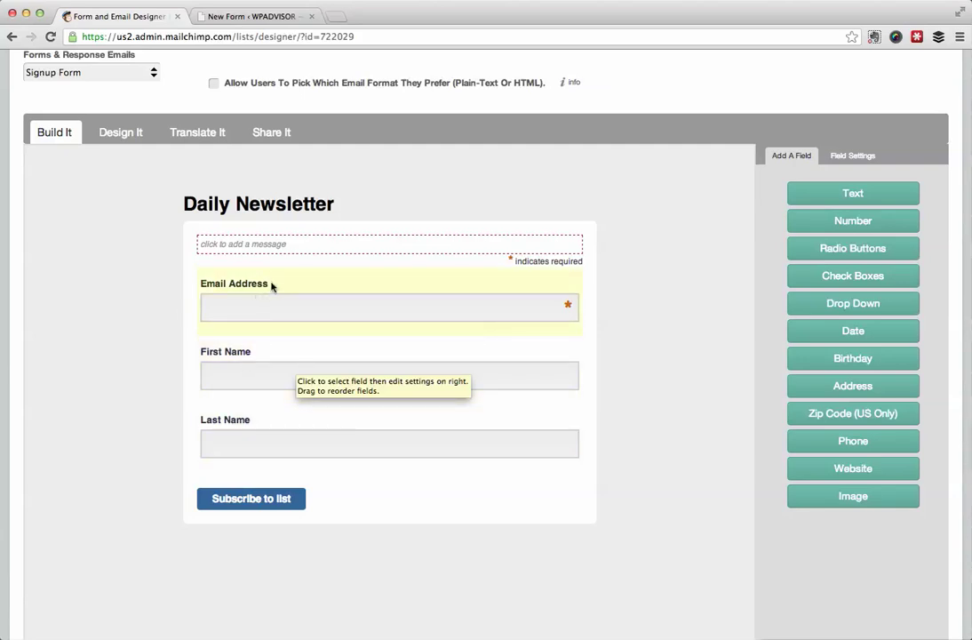
Step: Replace the signup form's header text with "This is for you!" and save the content
{"action": "mouse_move", "coordinate": [245, 215]}
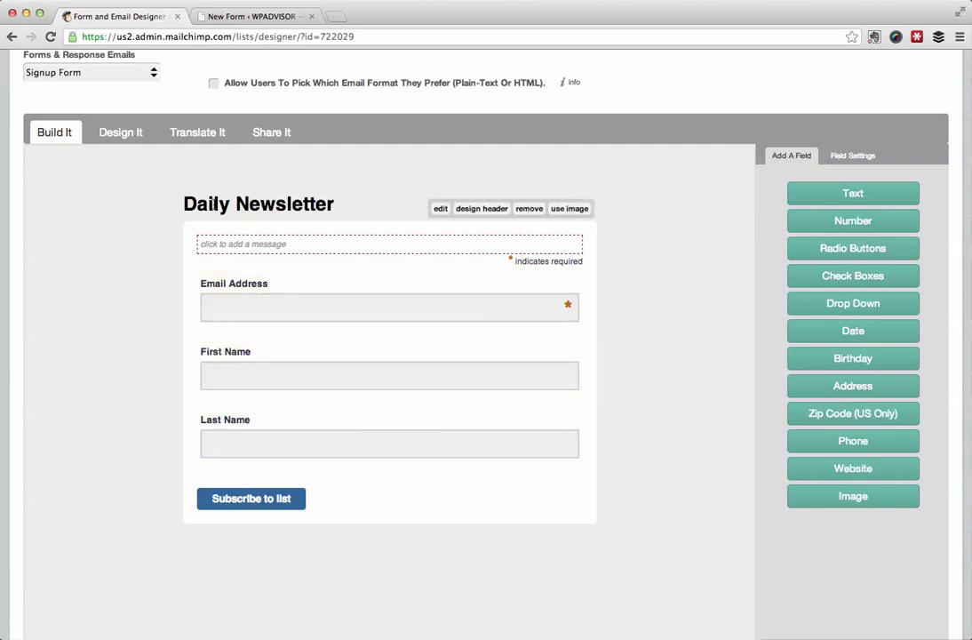
{"action": "left_click", "coordinate": [441, 209]}
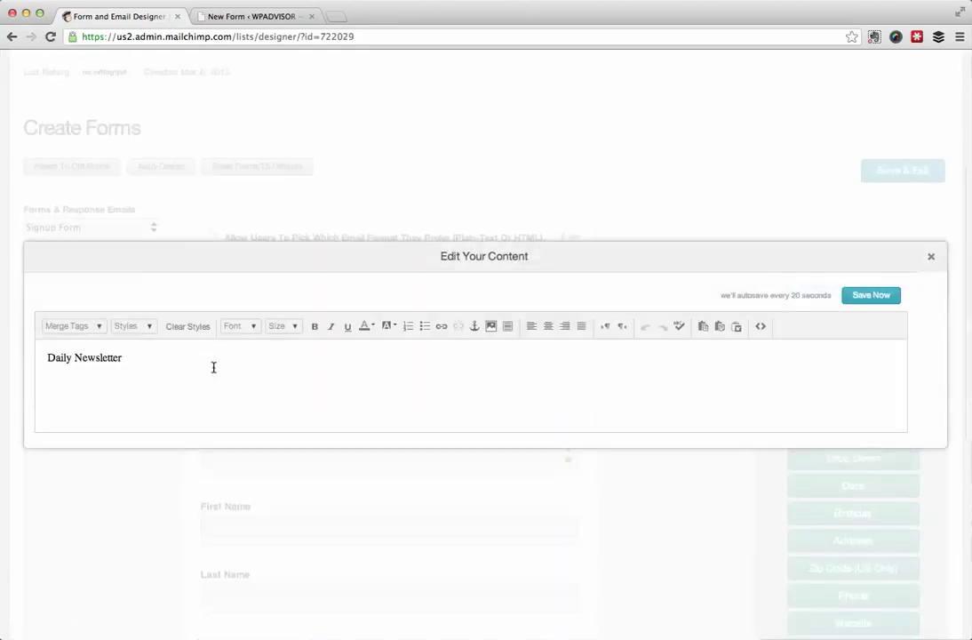
{"action": "left_click_drag", "start_coordinate": [173, 361], "coordinate": [48, 355]}
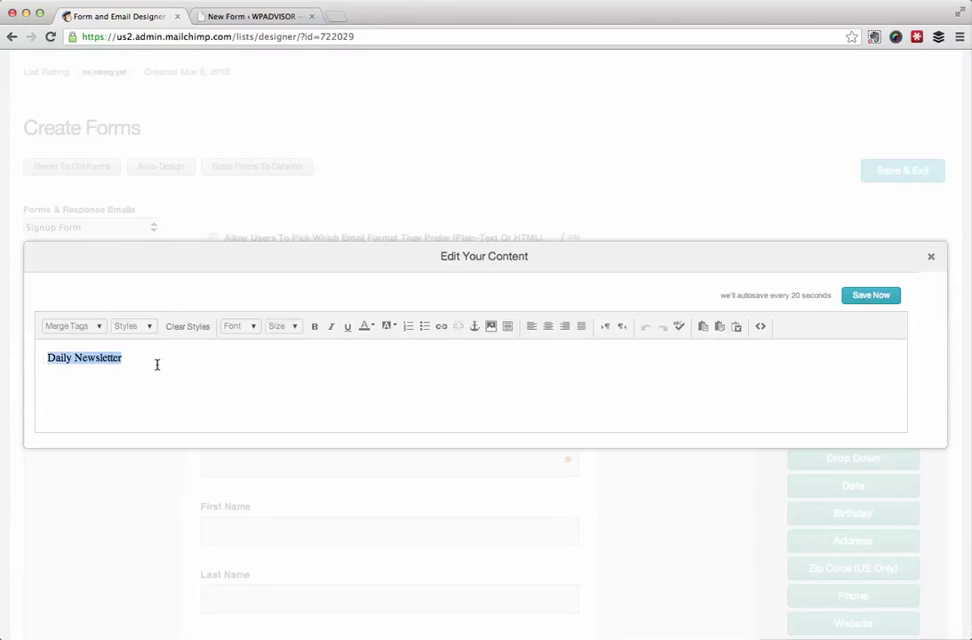
{"action": "type", "text": "This is for you!"}
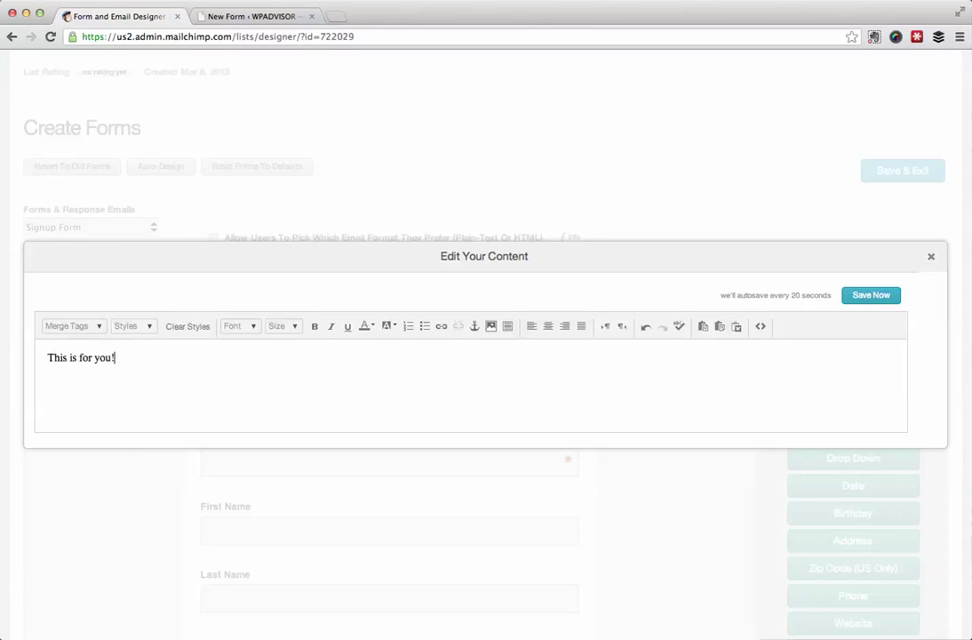
{"action": "left_click", "coordinate": [864, 297]}
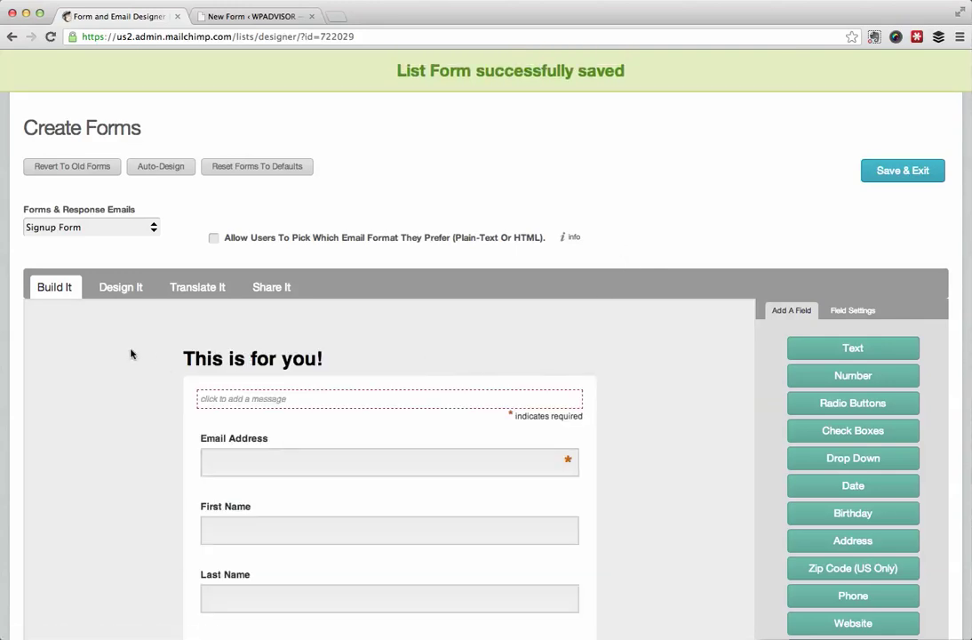
Step: Set the signup form's page background color to the light orange #eead4b in the form design settings
{"action": "left_click", "coordinate": [114, 294]}
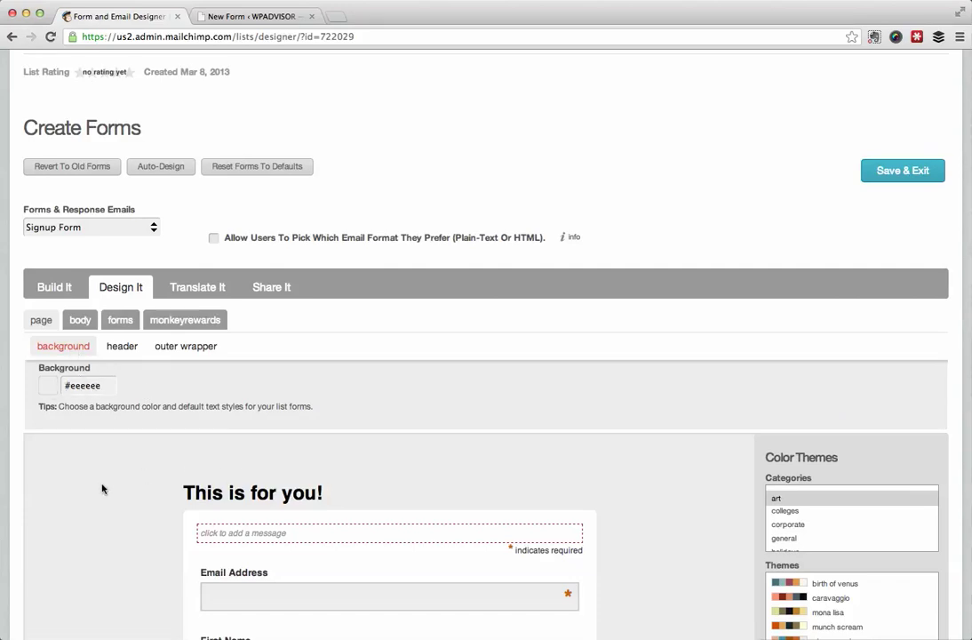
{"action": "left_click", "coordinate": [85, 386]}
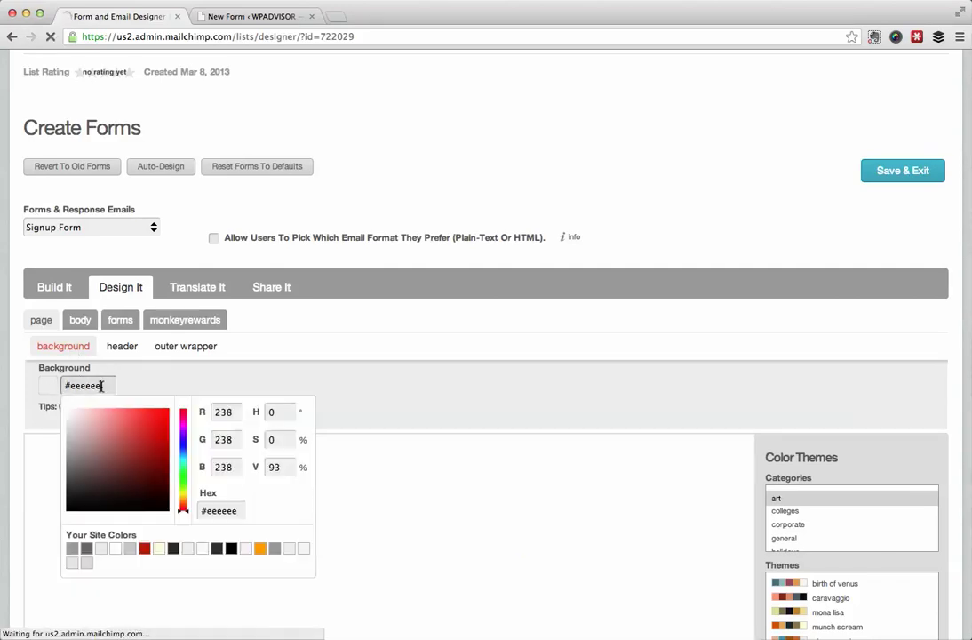
{"action": "left_click", "coordinate": [150, 442]}
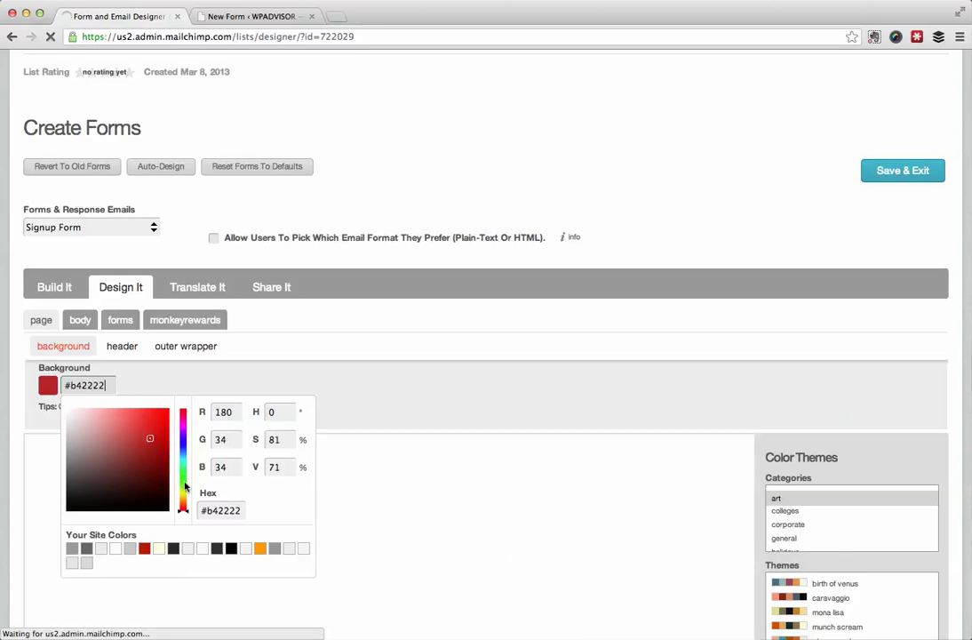
{"action": "left_click", "coordinate": [182, 482]}
{"action": "left_click", "coordinate": [260, 548]}
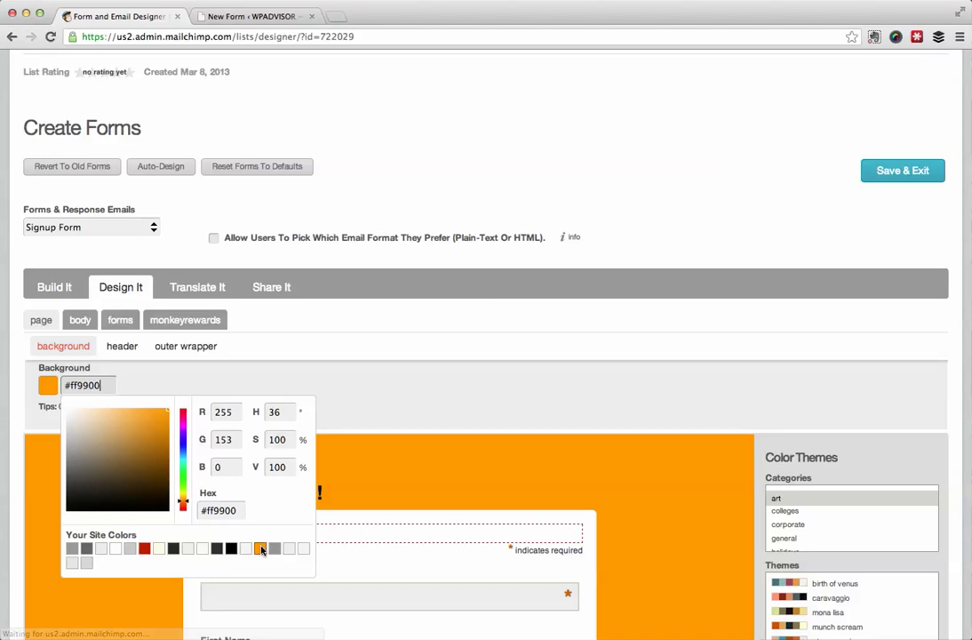
{"action": "left_click", "coordinate": [163, 434]}
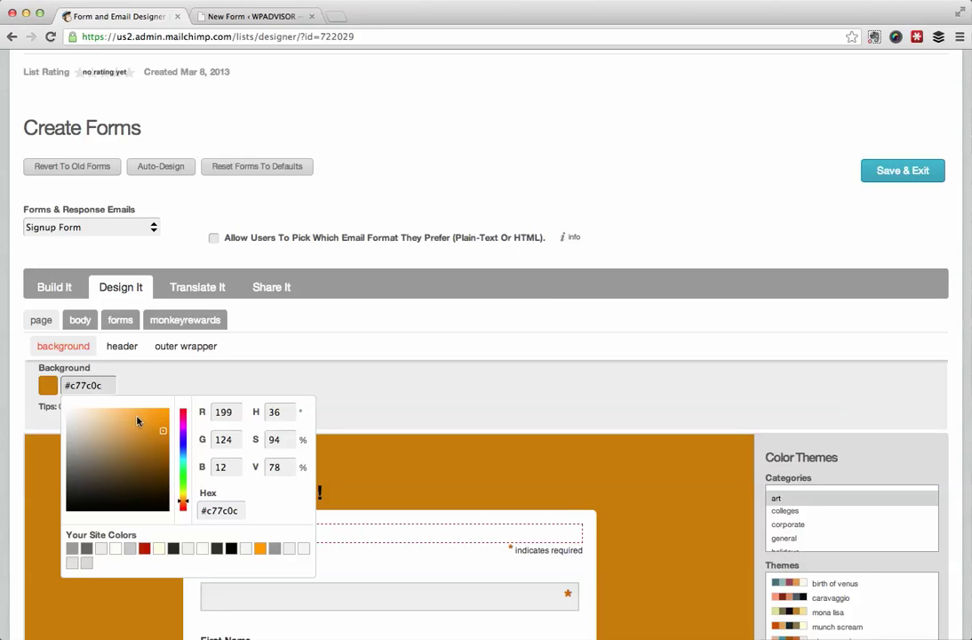
{"action": "left_click", "coordinate": [137, 418]}
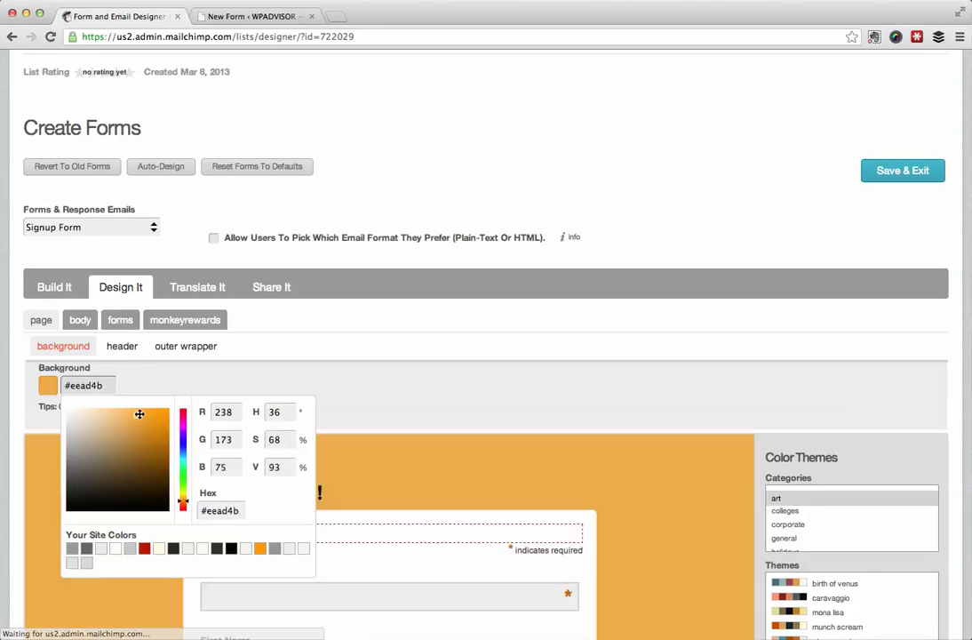
{"action": "left_click", "coordinate": [306, 390]}
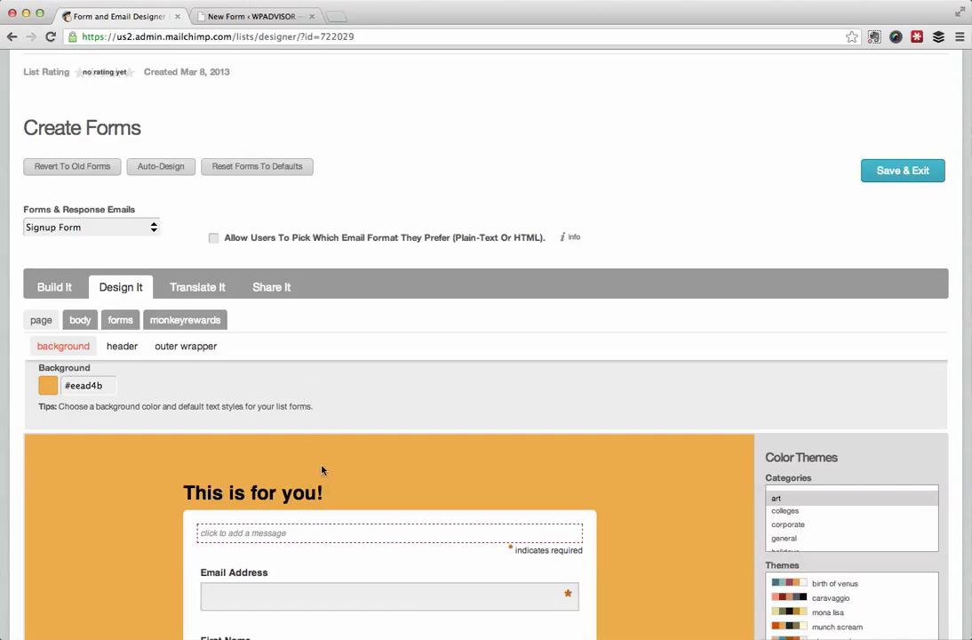
Step: Replace the form's header text with the stored image lemalogo.3.png, keeping its default image properties
{"action": "left_click", "coordinate": [122, 348]}
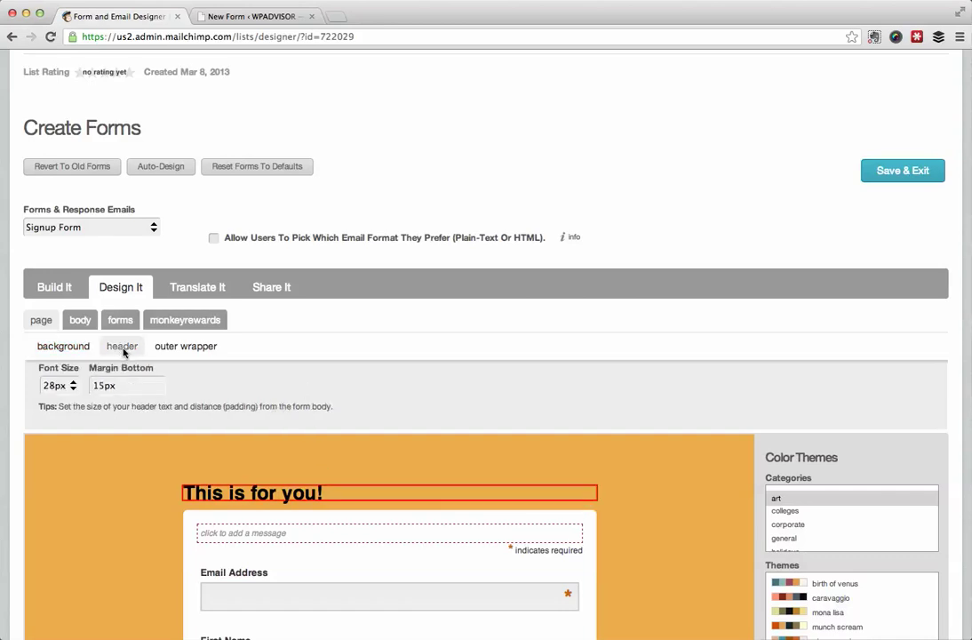
{"action": "mouse_move", "coordinate": [426, 500]}
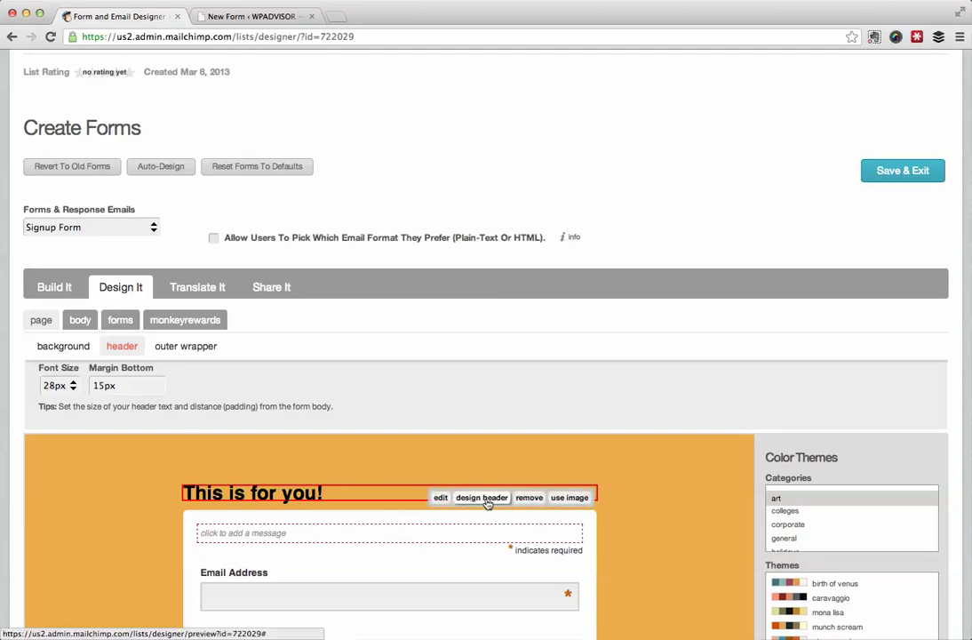
{"action": "left_click", "coordinate": [582, 499]}
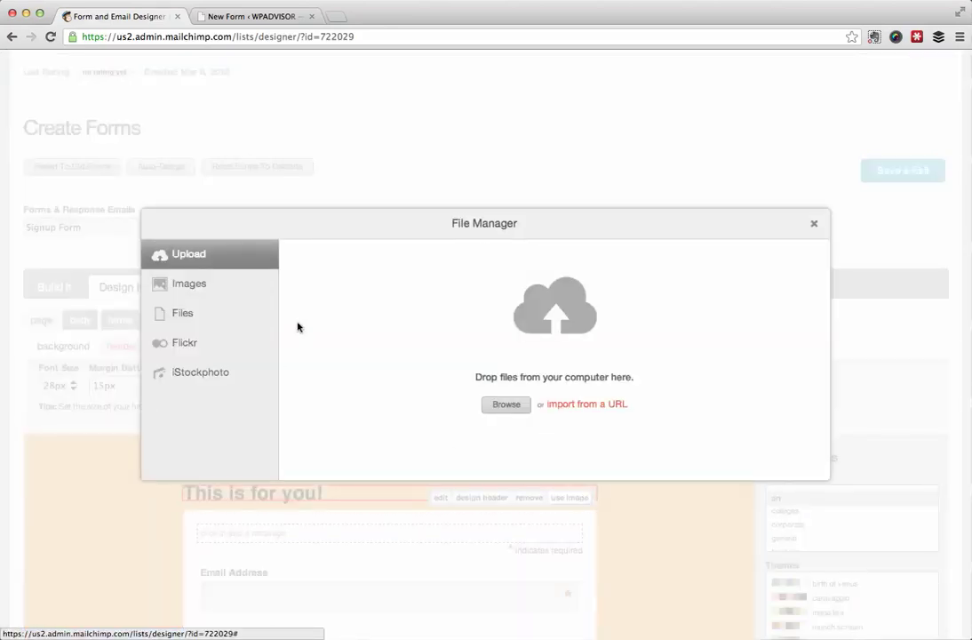
{"action": "left_click", "coordinate": [200, 285]}
{"action": "mouse_move", "coordinate": [369, 367]}
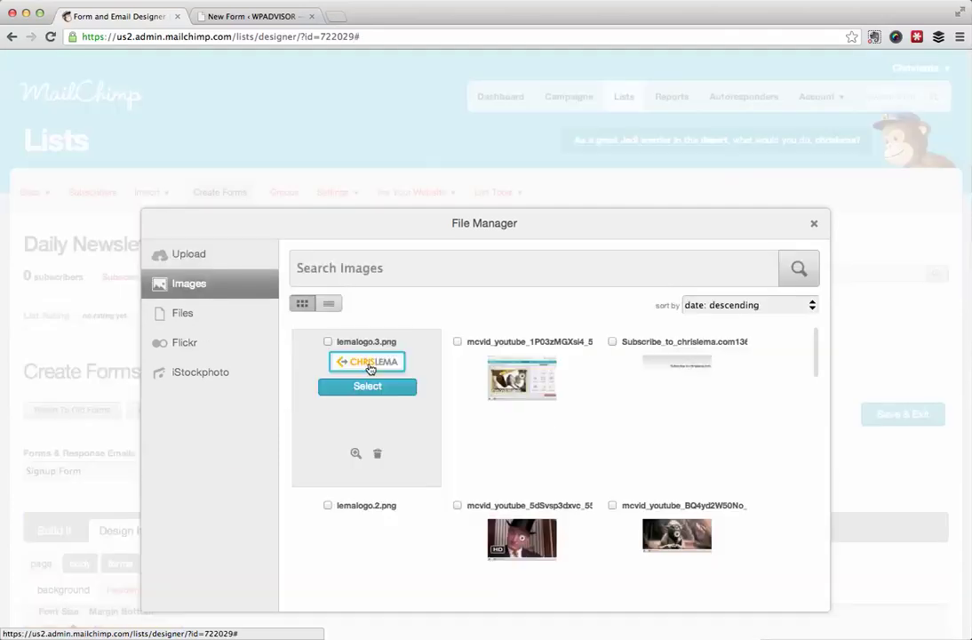
{"action": "left_click", "coordinate": [371, 385]}
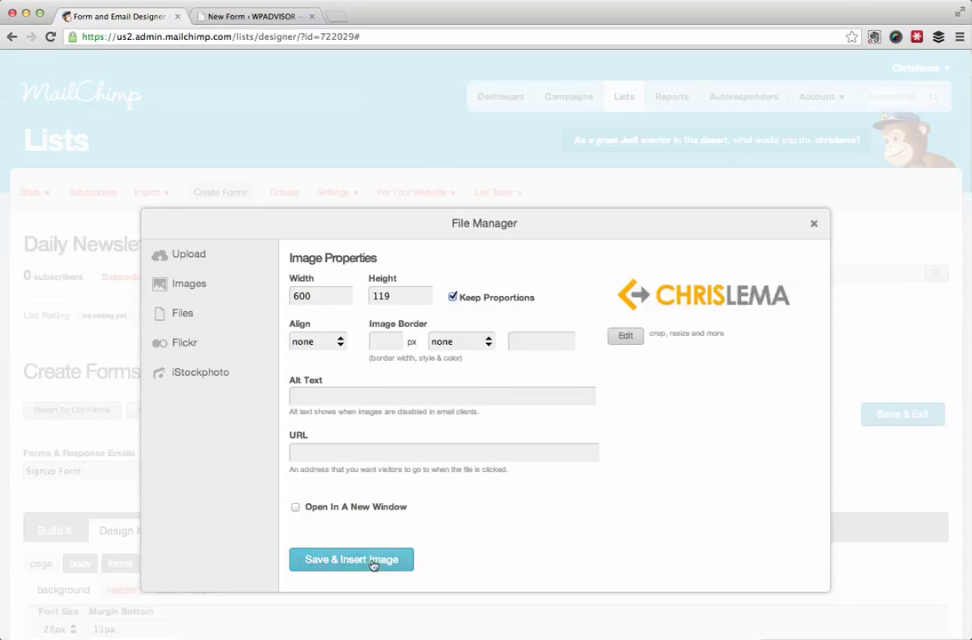
{"action": "left_click", "coordinate": [374, 561]}
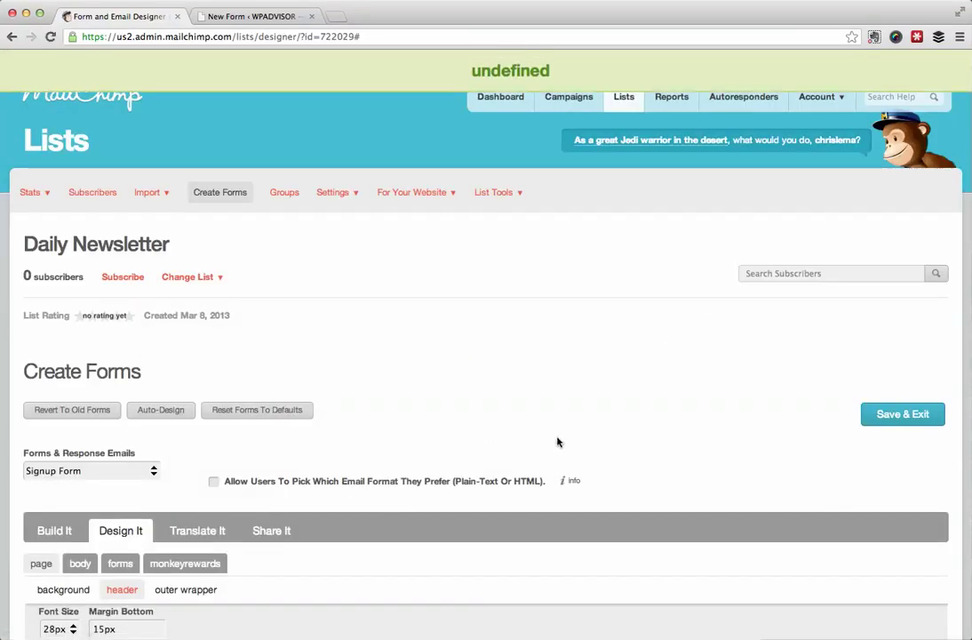
{"action": "scroll", "coordinate": [558, 442], "scroll_direction": "down", "scroll_amount": 9}
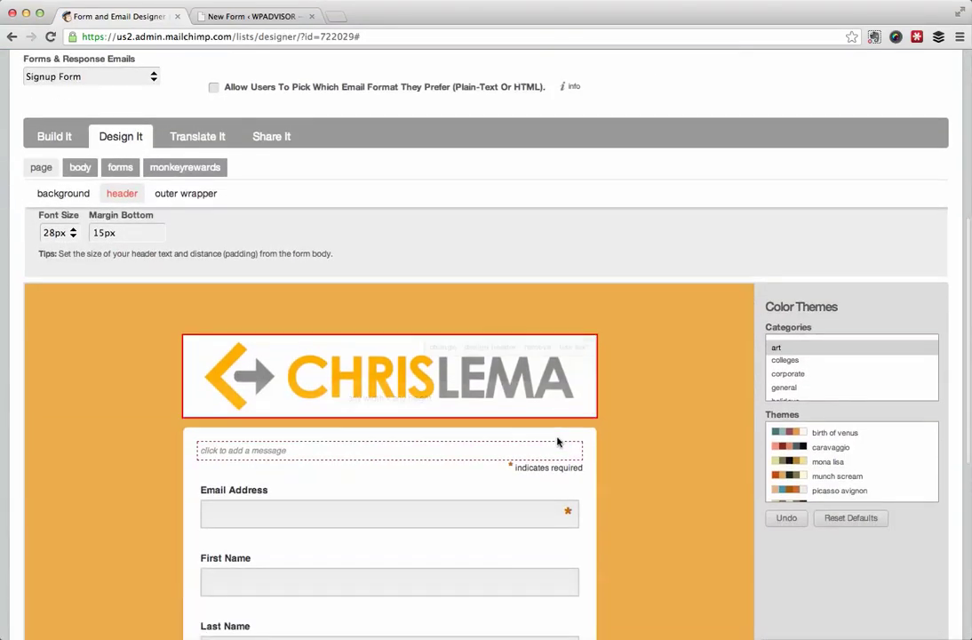
{"action": "scroll", "coordinate": [558, 442], "scroll_direction": "down", "scroll_amount": 1}
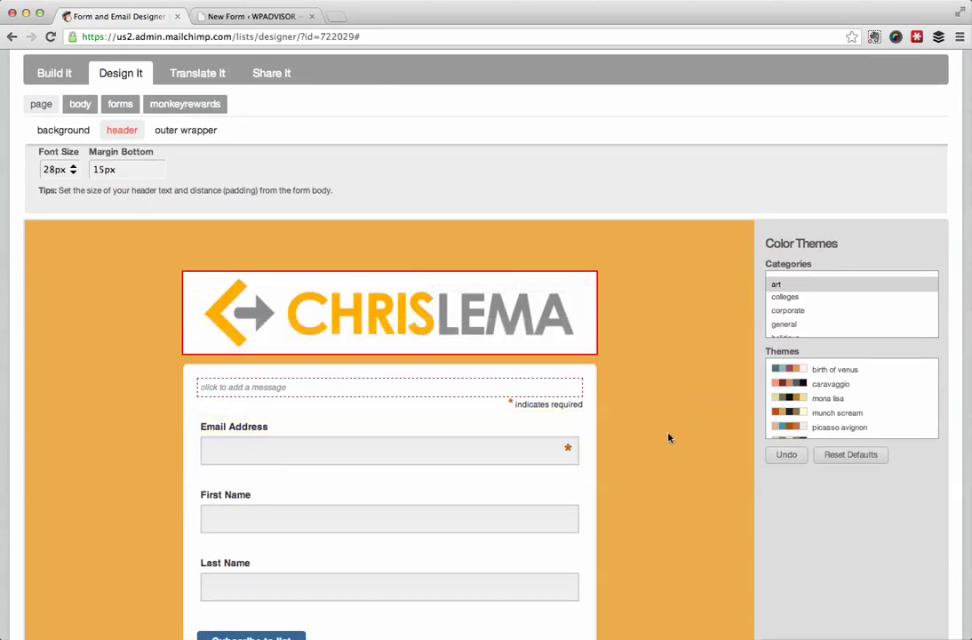
{"action": "scroll", "coordinate": [662, 477], "scroll_direction": "down", "scroll_amount": 2}
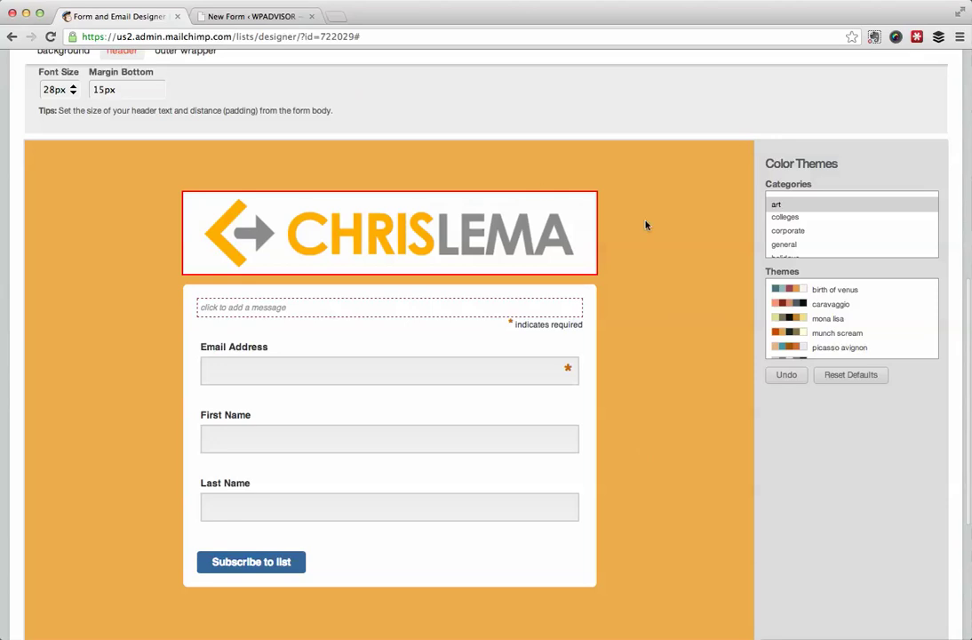
Step: Save and exit the form designer, and reopen the forms of the Daily Newsletter list
{"action": "scroll", "coordinate": [640, 402], "scroll_direction": "up", "scroll_amount": 5}
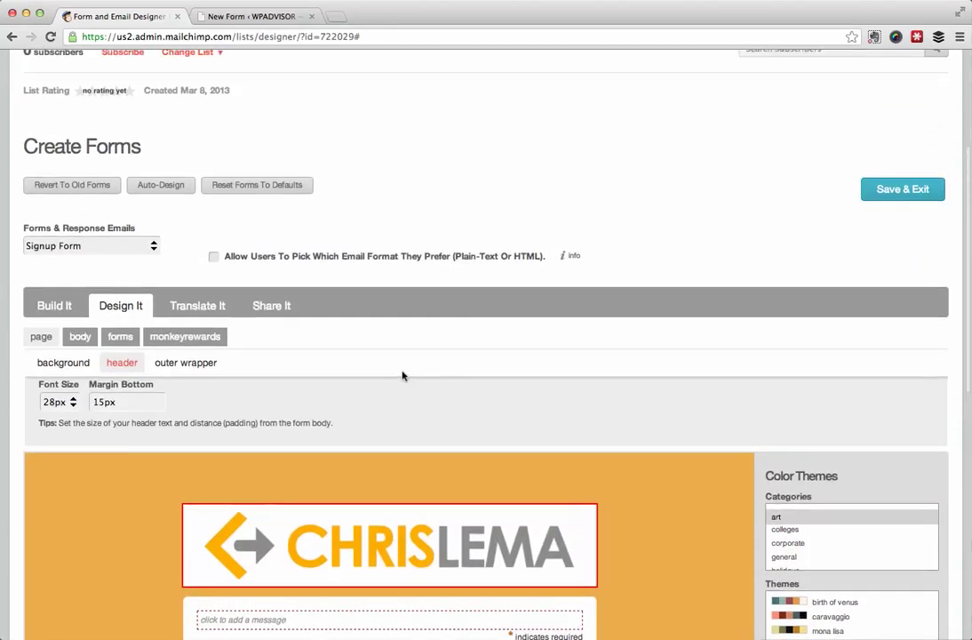
{"action": "left_click", "coordinate": [909, 197]}
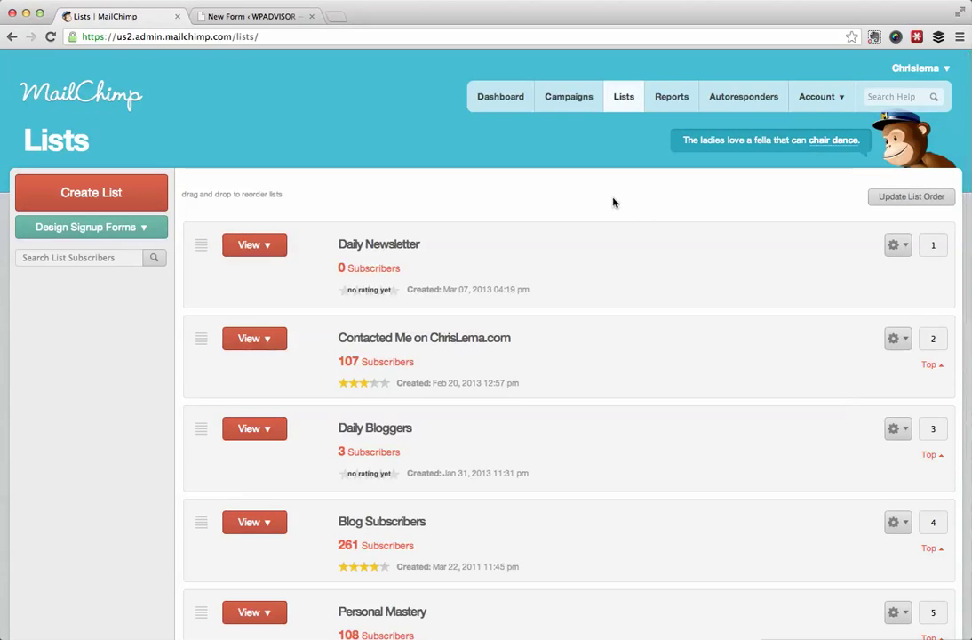
{"action": "left_click", "coordinate": [904, 252]}
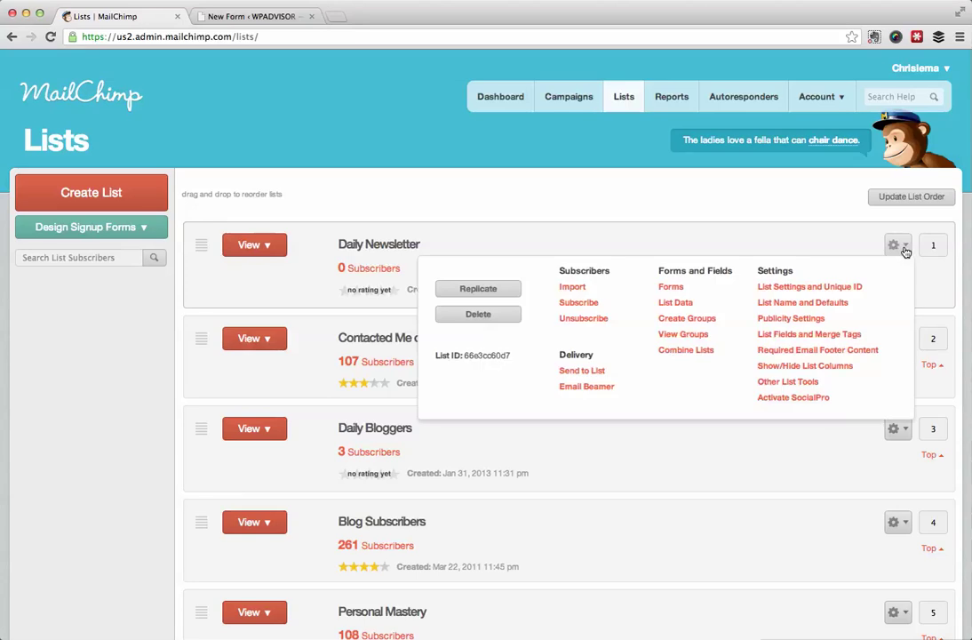
{"action": "left_click", "coordinate": [678, 288]}
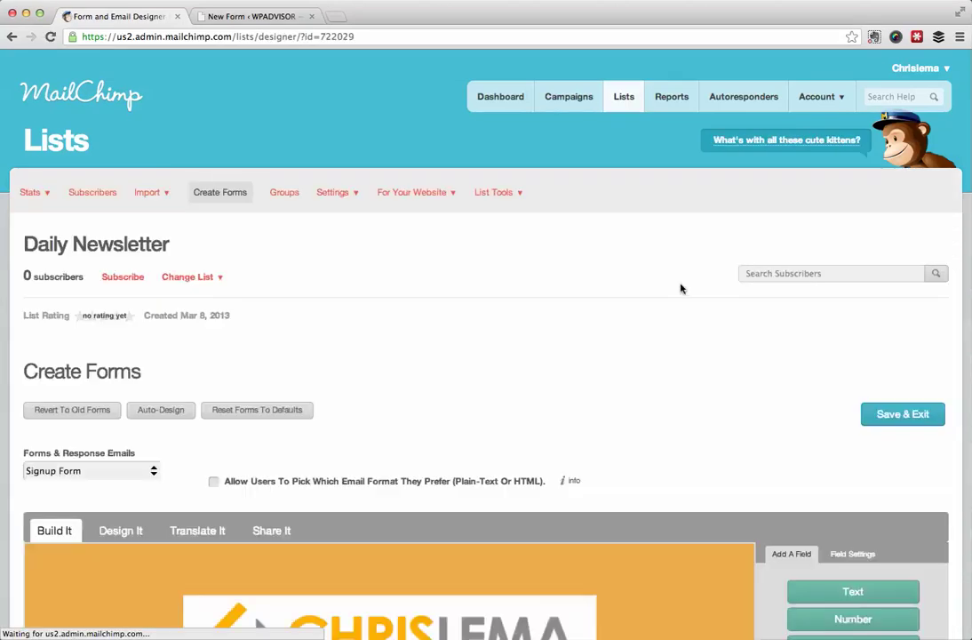
{"action": "scroll", "coordinate": [516, 298], "scroll_direction": "down", "scroll_amount": 5}
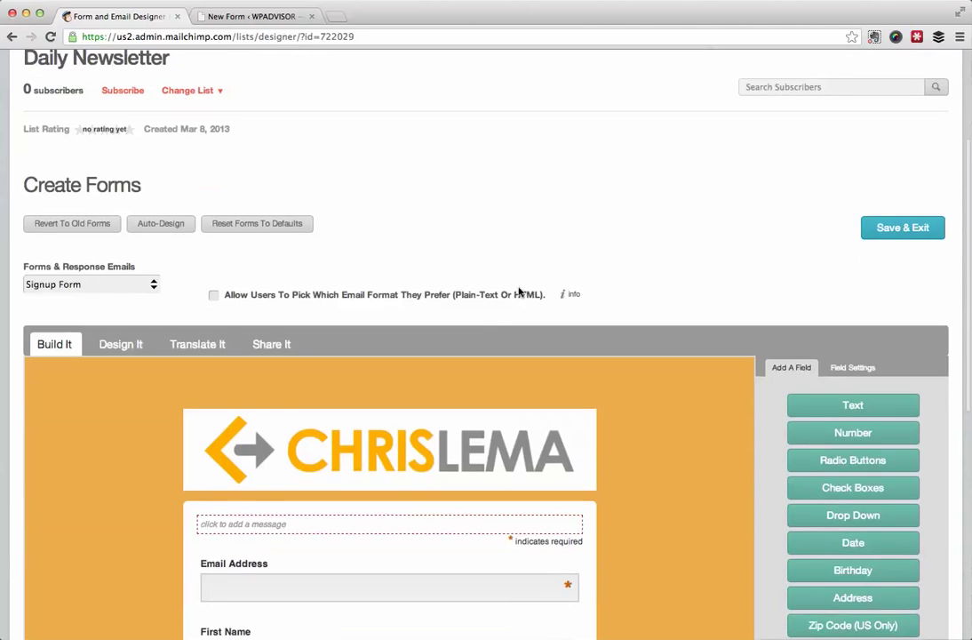
{"action": "scroll", "coordinate": [654, 268], "scroll_direction": "down", "scroll_amount": 1}
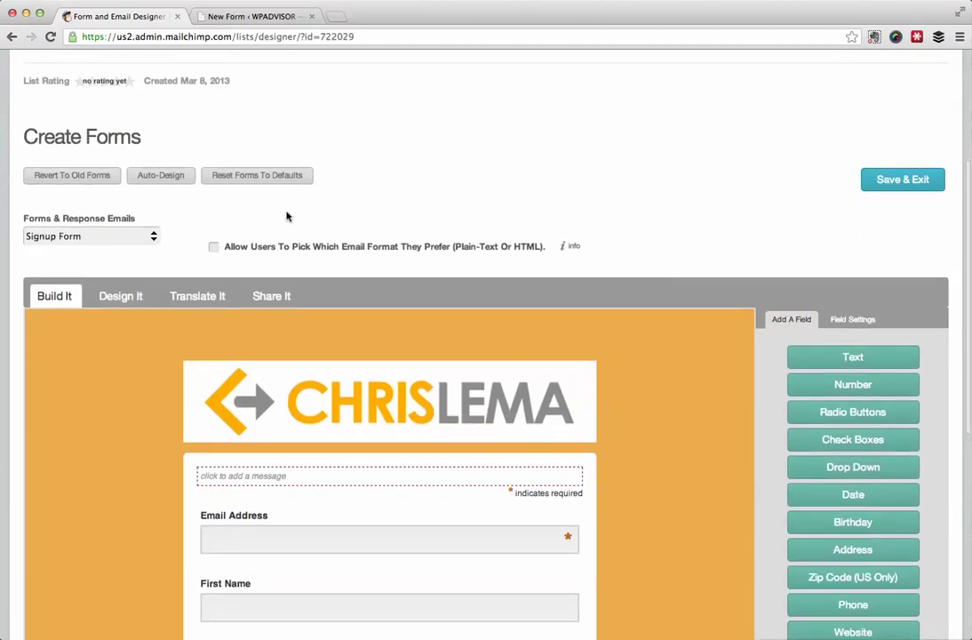
Step: Switch the designer to the Opt-in Confirmation Email and review its sender fields, subject and message body
{"action": "left_click", "coordinate": [154, 237]}
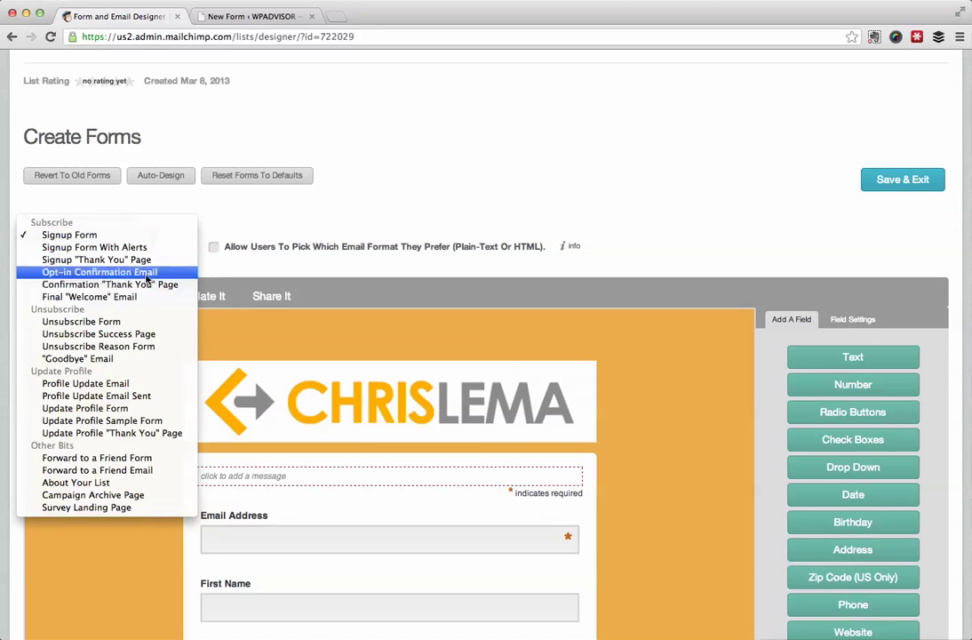
{"action": "left_click", "coordinate": [101, 279]}
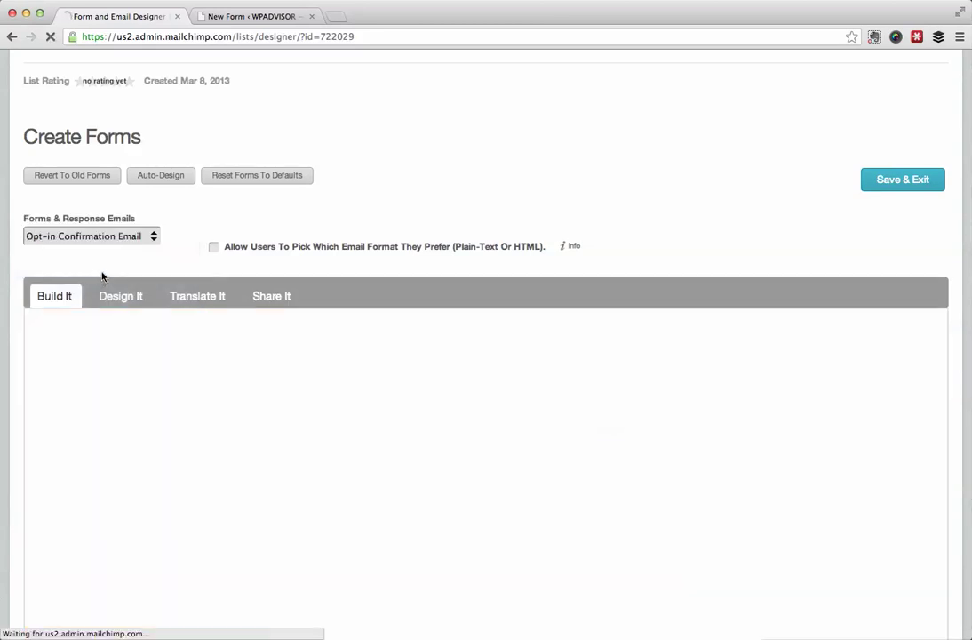
{"action": "scroll", "coordinate": [421, 228], "scroll_direction": "down", "scroll_amount": 5}
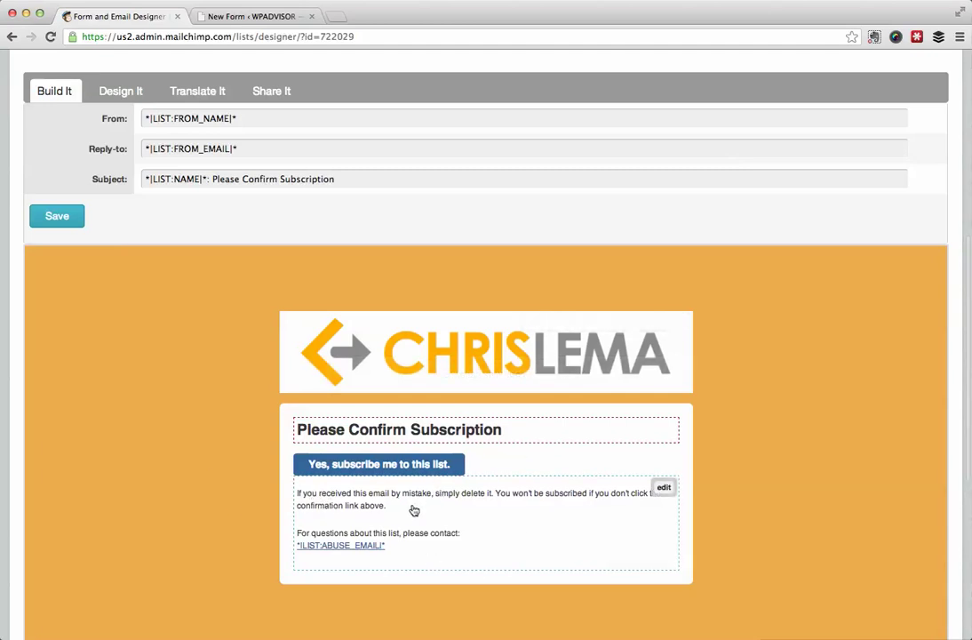
Step: Switch the designer back to the Signup Form and review its layout
{"action": "scroll", "coordinate": [198, 255], "scroll_direction": "up", "scroll_amount": 8}
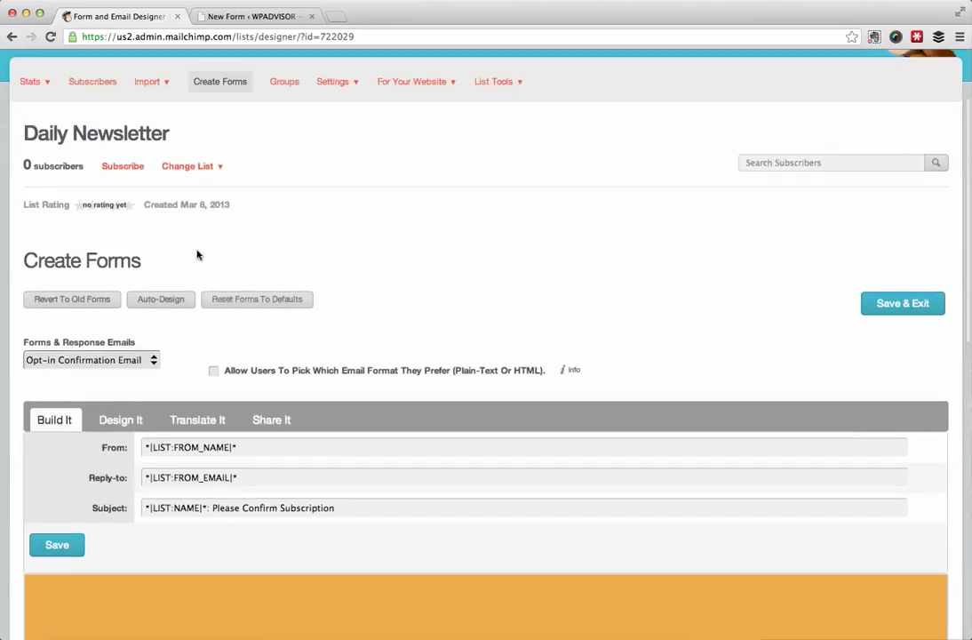
{"action": "scroll", "coordinate": [197, 255], "scroll_direction": "up", "scroll_amount": 2}
{"action": "left_click", "coordinate": [89, 418]}
{"action": "left_click", "coordinate": [221, 395]}
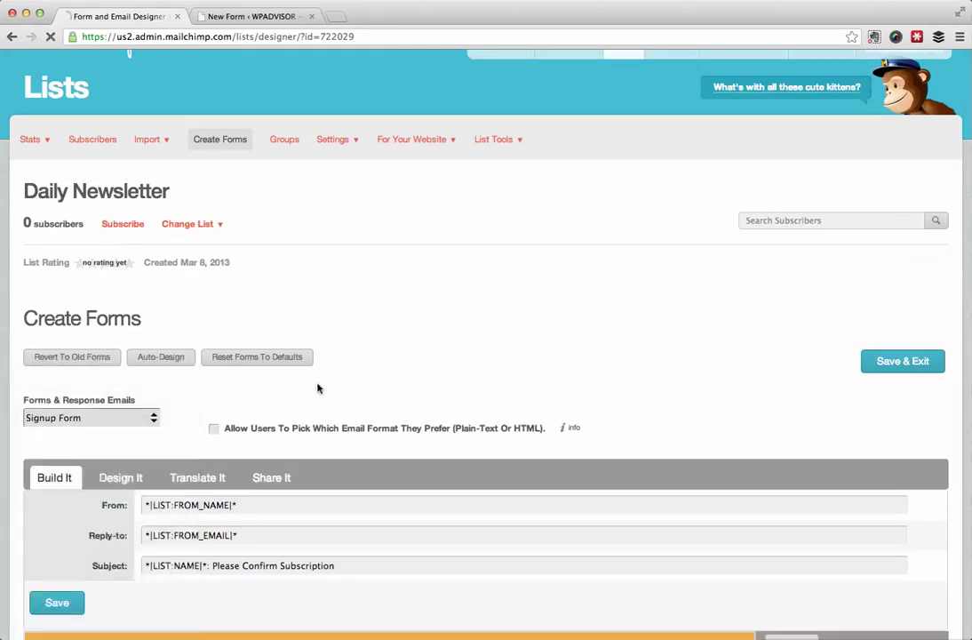
{"action": "scroll", "coordinate": [462, 343], "scroll_direction": "down", "scroll_amount": 7}
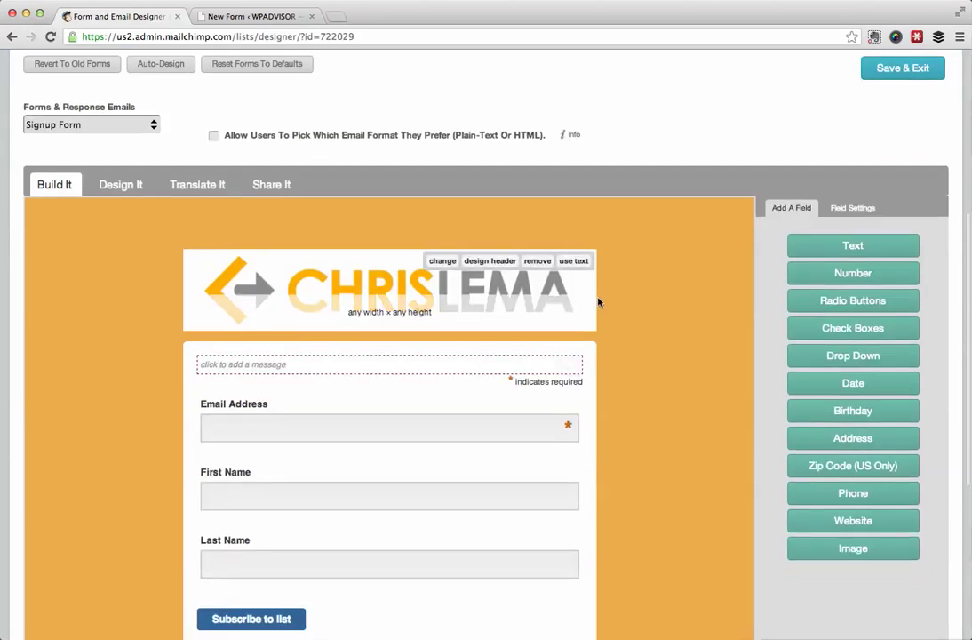
Step: Review the code options offered for connecting the Daily Newsletter list to a website
{"action": "scroll", "coordinate": [629, 306], "scroll_direction": "up", "scroll_amount": 7}
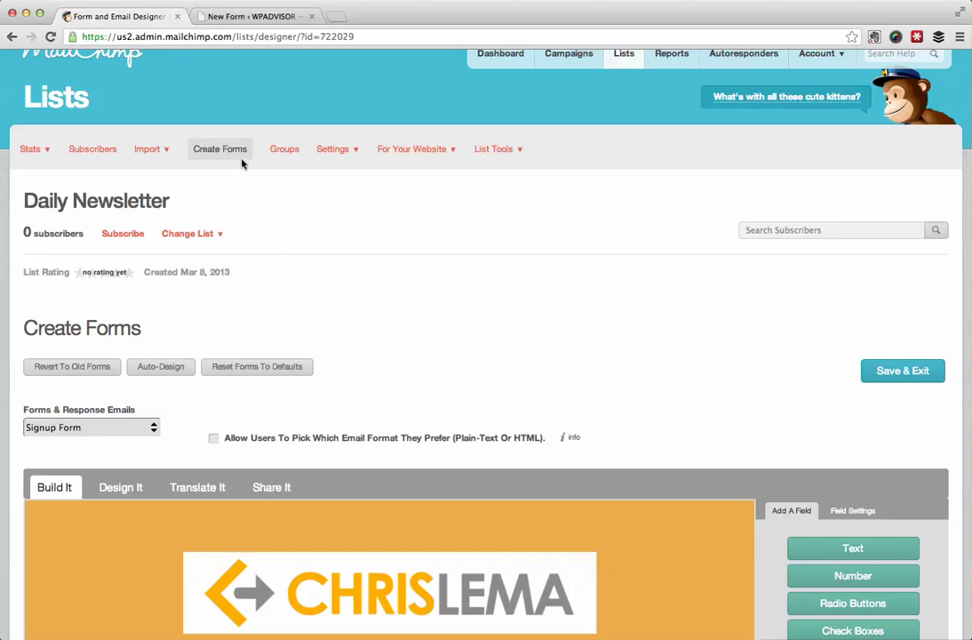
{"action": "mouse_move", "coordinate": [404, 153]}
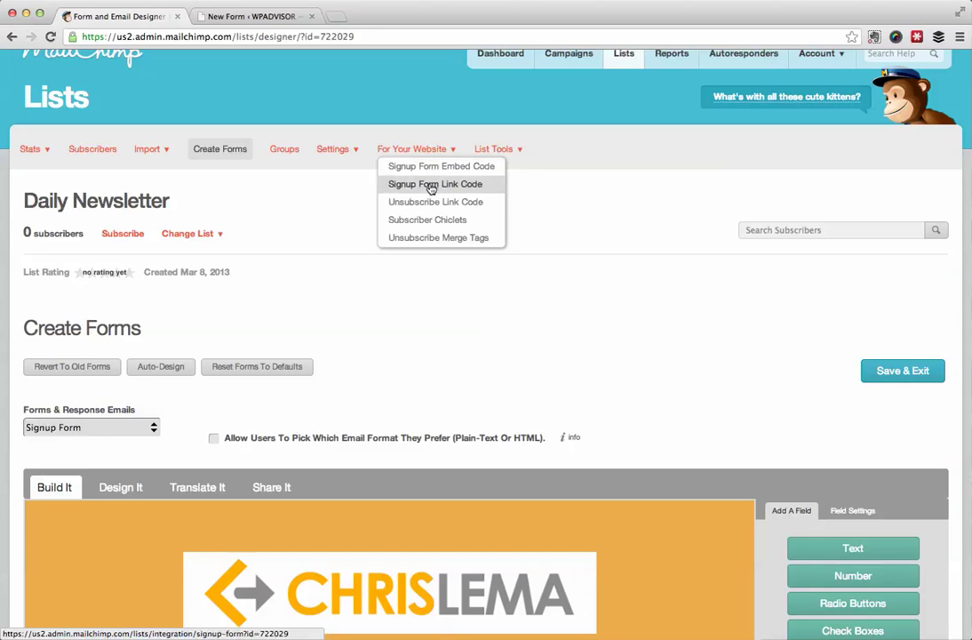
Step: Open the blog page of chrislema.com in a new browser tab and examine its mailing list signup box
{"action": "left_click", "coordinate": [336, 16]}
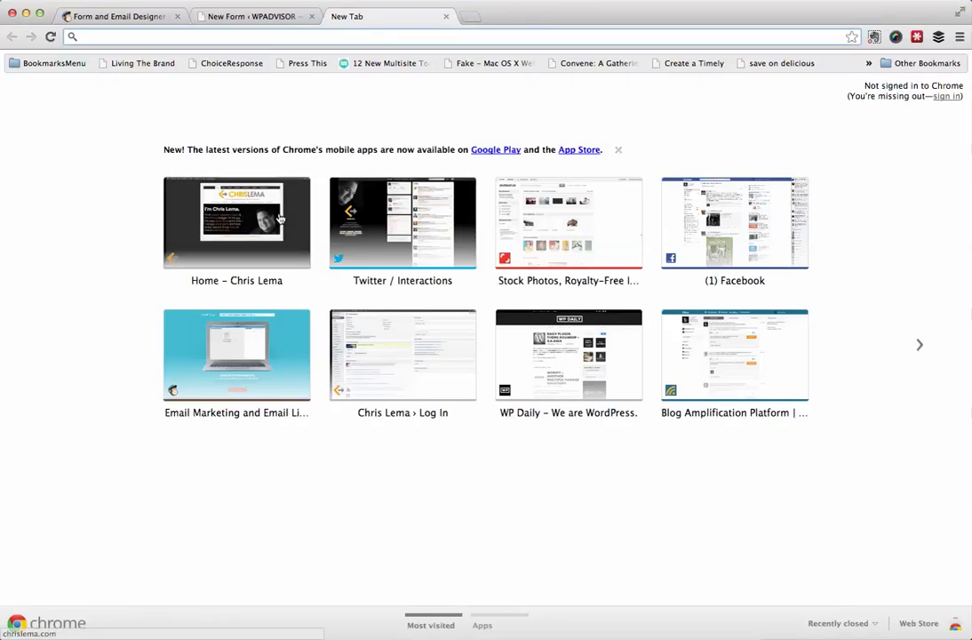
{"action": "type", "text": "chrislema.com"}
{"action": "key", "text": "Return"}
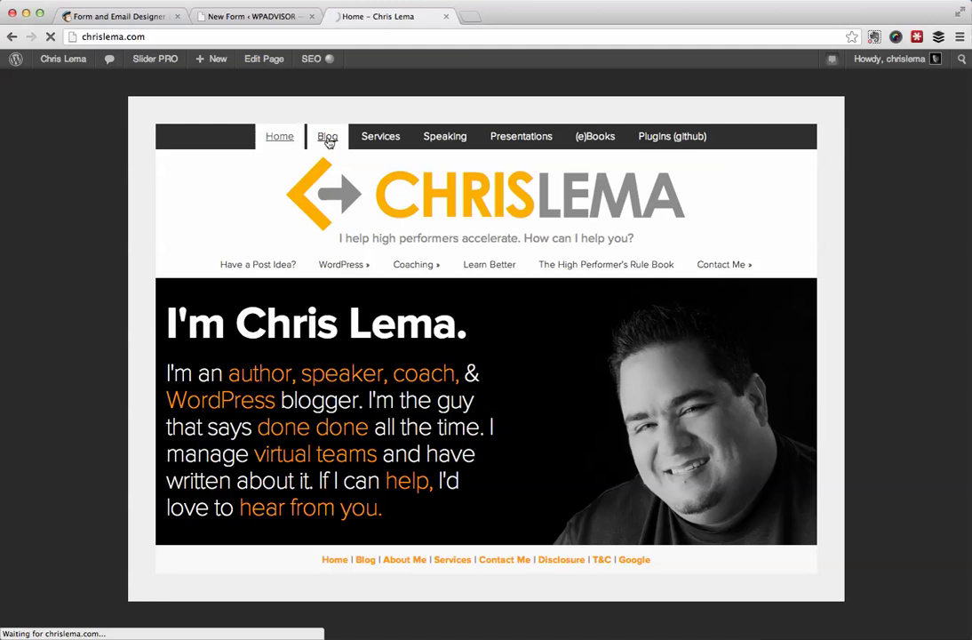
{"action": "left_click", "coordinate": [328, 138]}
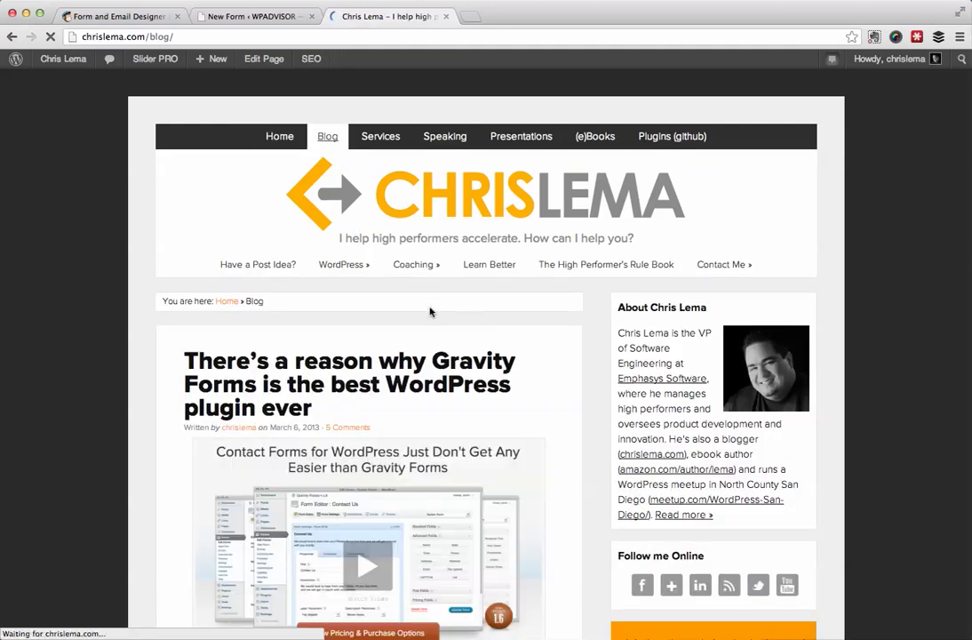
{"action": "scroll", "coordinate": [489, 346], "scroll_direction": "down", "scroll_amount": 5}
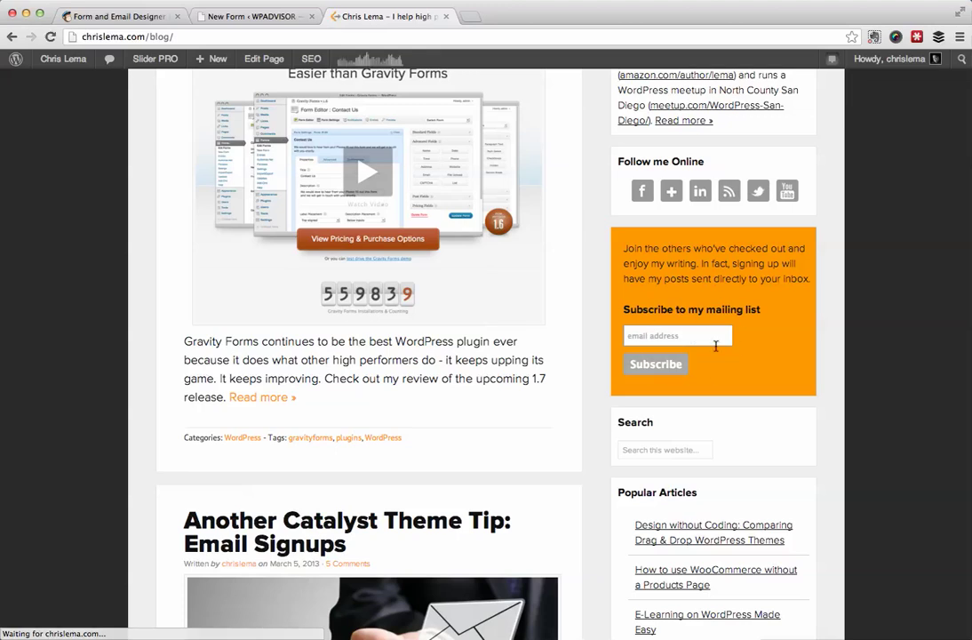
{"action": "scroll", "coordinate": [554, 345], "scroll_direction": "up", "scroll_amount": 4}
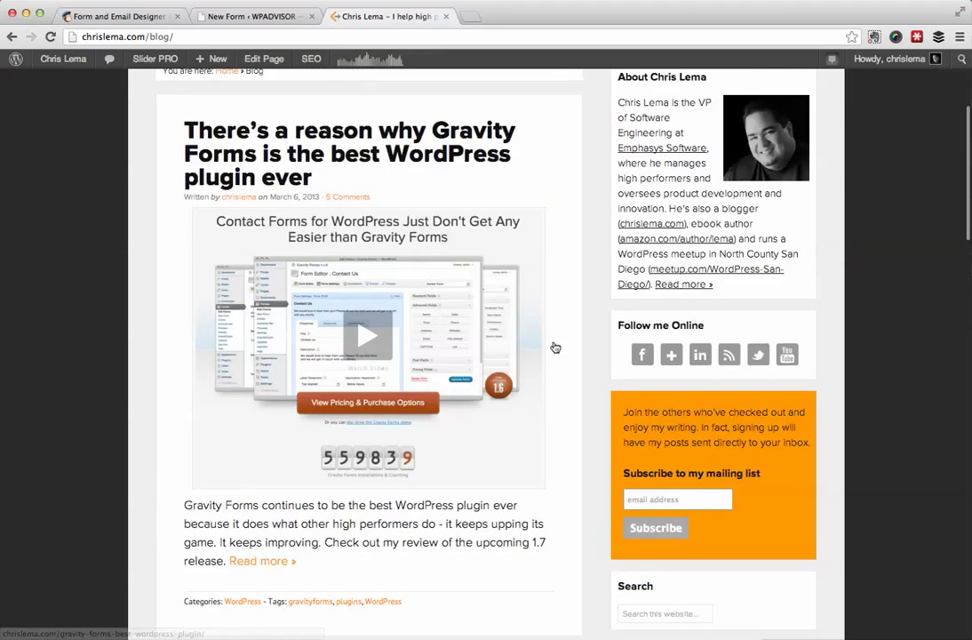
Step: Open the Gravity Forms blog post and follow the link below the article for getting daily posts by email
{"action": "left_click", "coordinate": [358, 160]}
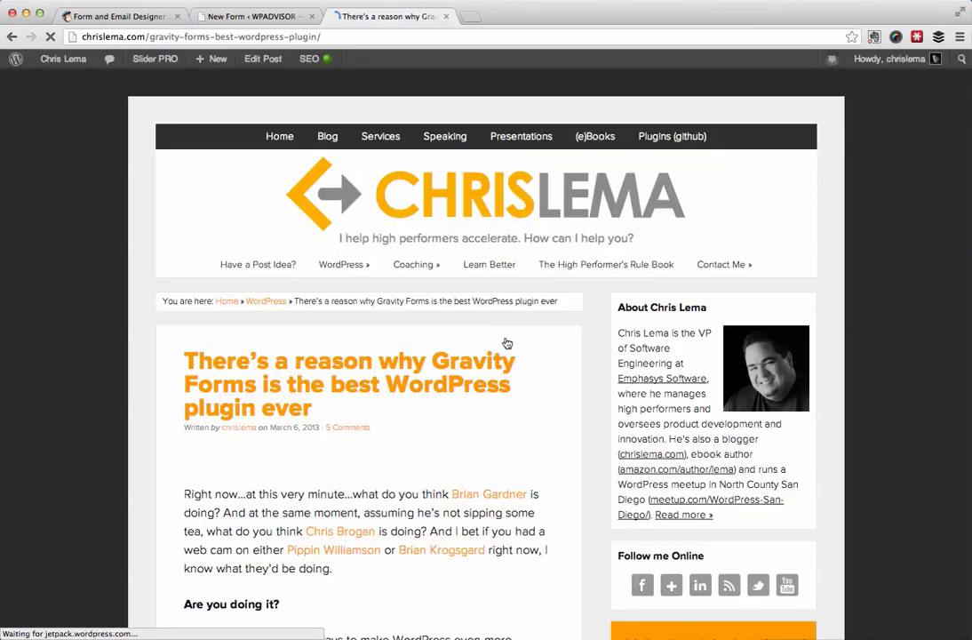
{"action": "scroll", "coordinate": [552, 388], "scroll_direction": "down", "scroll_amount": 20}
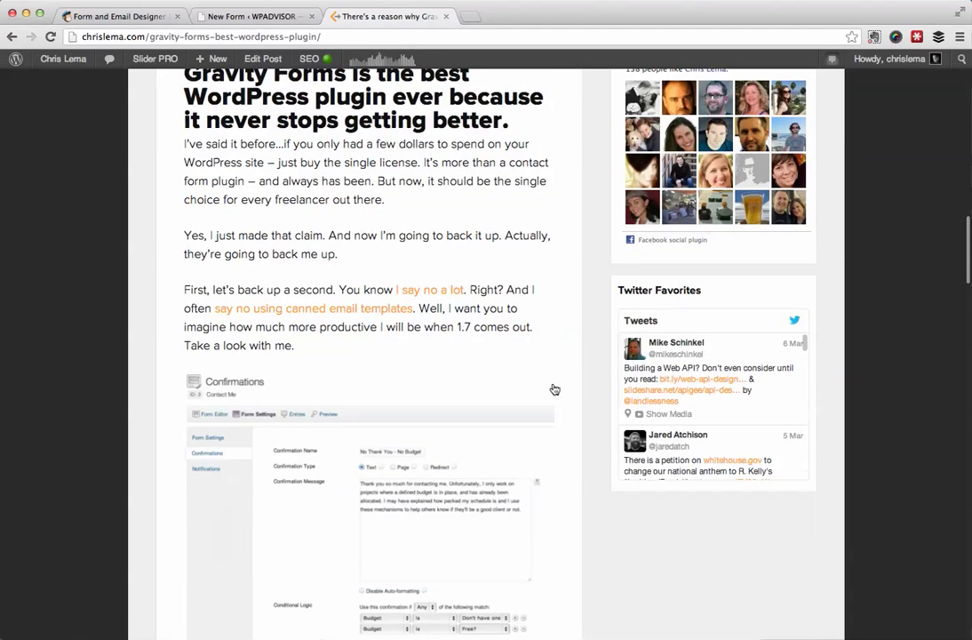
{"action": "scroll", "coordinate": [554, 389], "scroll_direction": "down", "scroll_amount": 15}
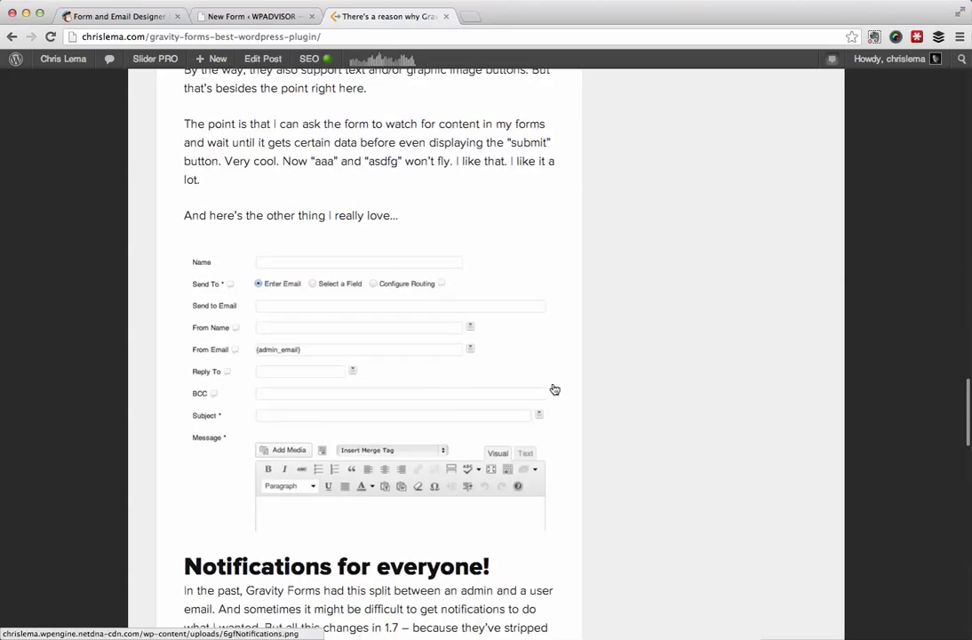
{"action": "scroll", "coordinate": [554, 388], "scroll_direction": "down", "scroll_amount": 10}
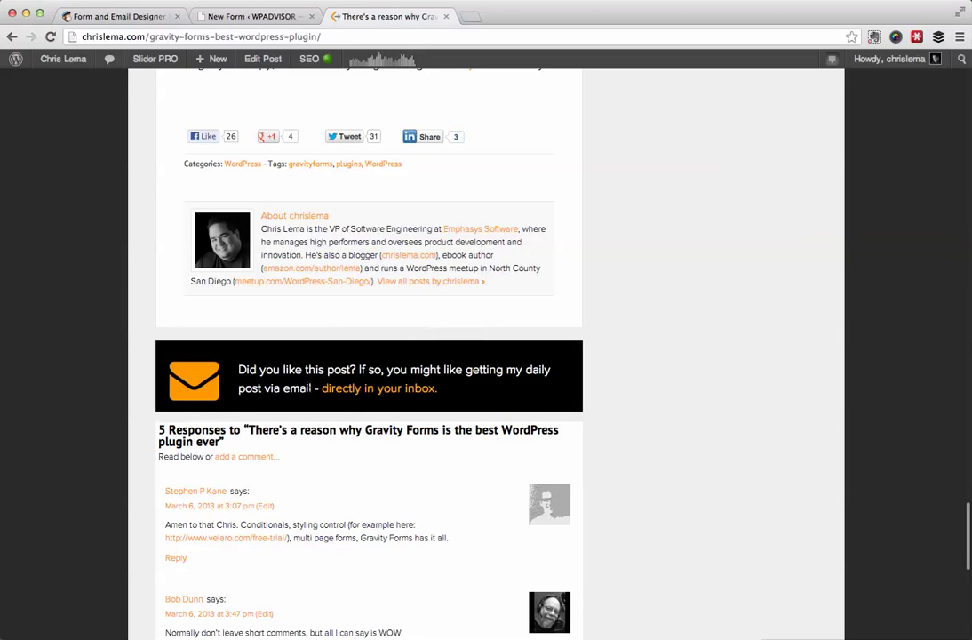
{"action": "left_click", "coordinate": [362, 391]}
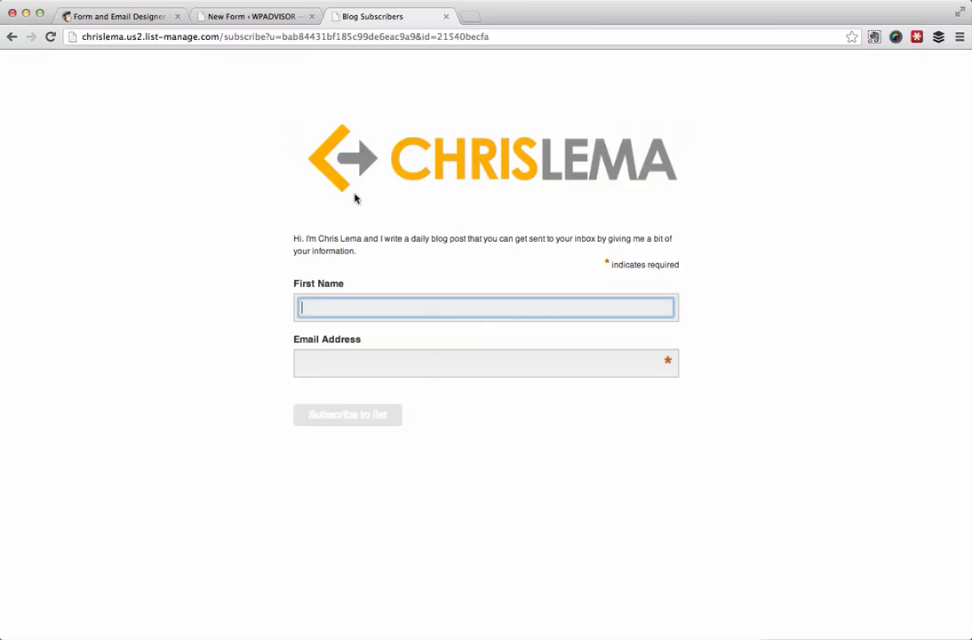
Step: Go back from the hosted signup form to the beginning of the Gravity Forms post
{"action": "left_click", "coordinate": [13, 39]}
{"action": "left_click", "coordinate": [11, 40]}
{"action": "left_click", "coordinate": [11, 40]}
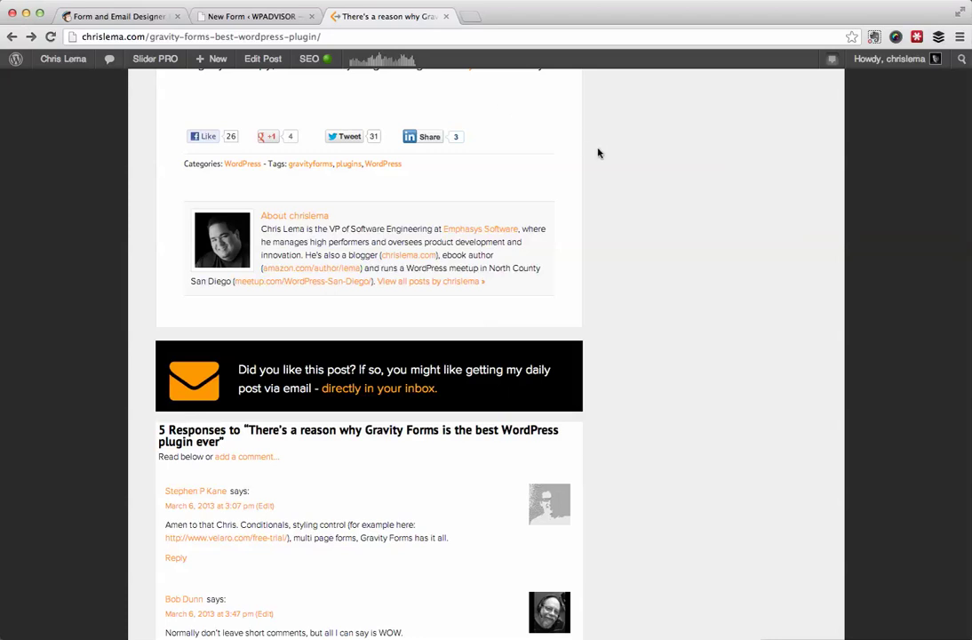
{"action": "scroll", "coordinate": [625, 162], "scroll_direction": "up", "scroll_amount": 15}
{"action": "scroll", "coordinate": [625, 163], "scroll_direction": "up", "scroll_amount": 10}
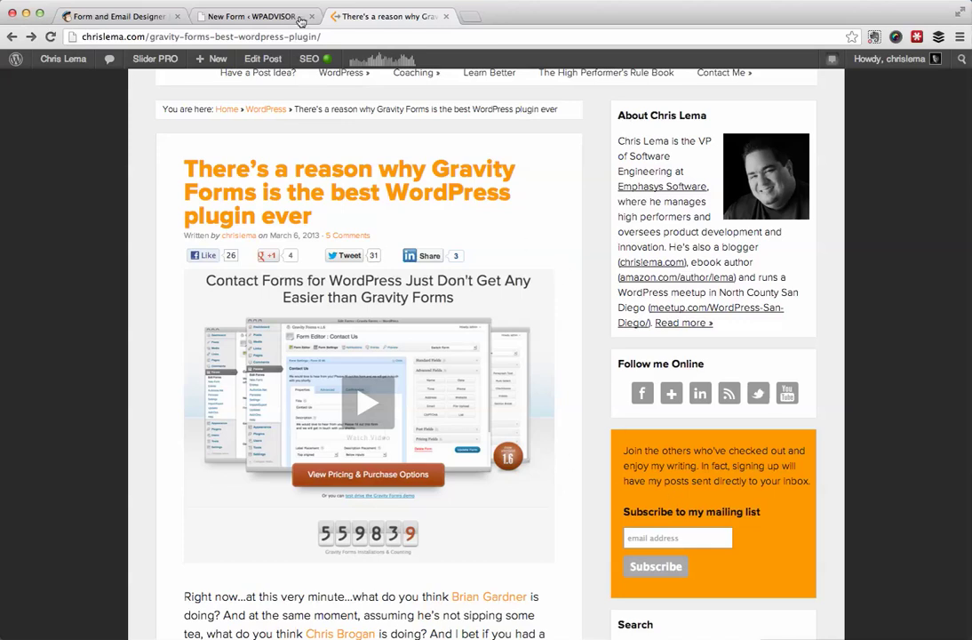
Step: Switch back to MailChimp and review the Daily Newsletter list's signup form embed and link code options
{"action": "left_click", "coordinate": [111, 16]}
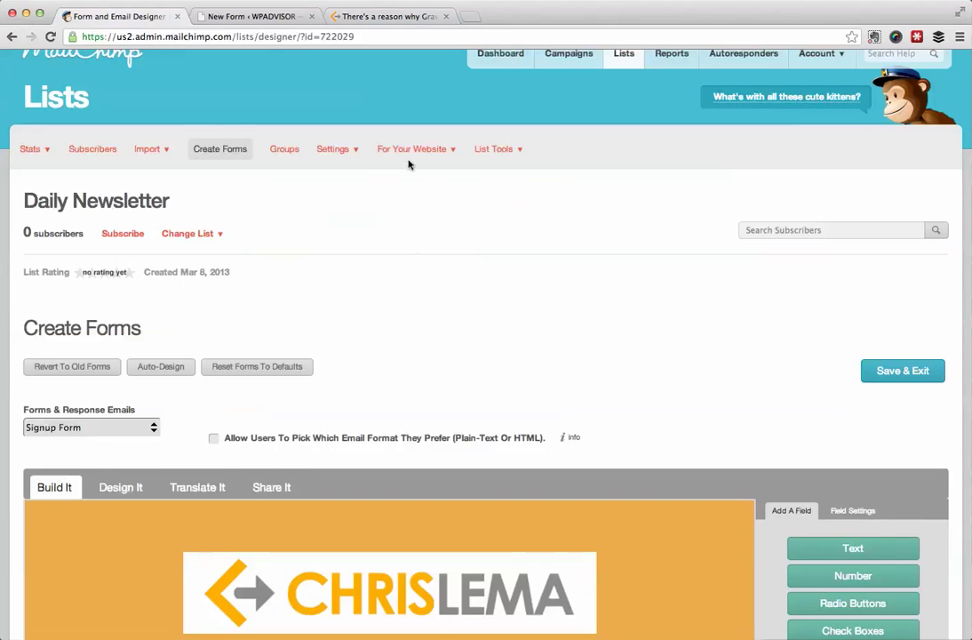
{"action": "mouse_move", "coordinate": [437, 155]}
{"action": "left_click", "coordinate": [412, 149]}
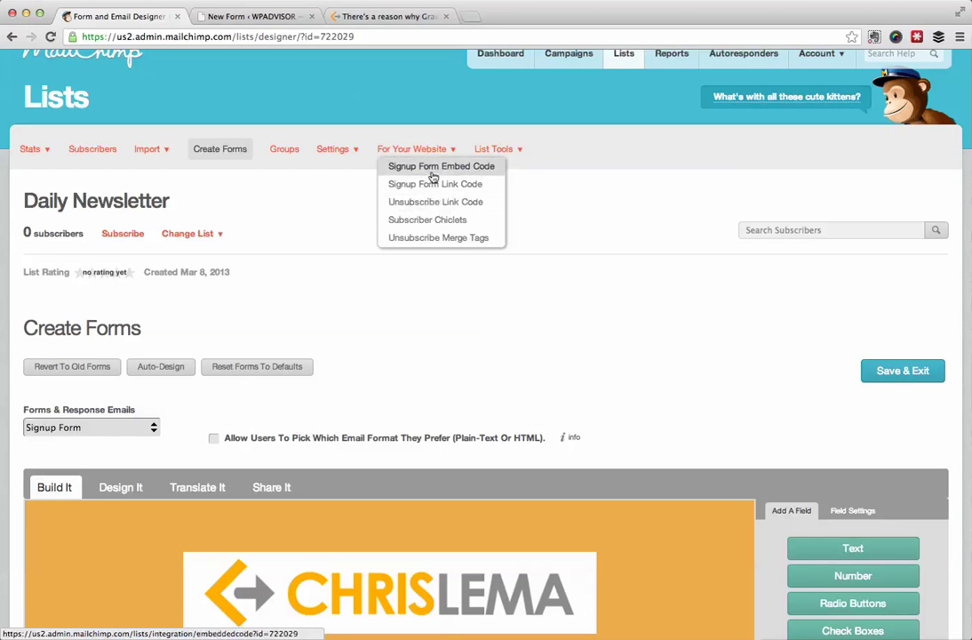
{"action": "left_click", "coordinate": [339, 179]}
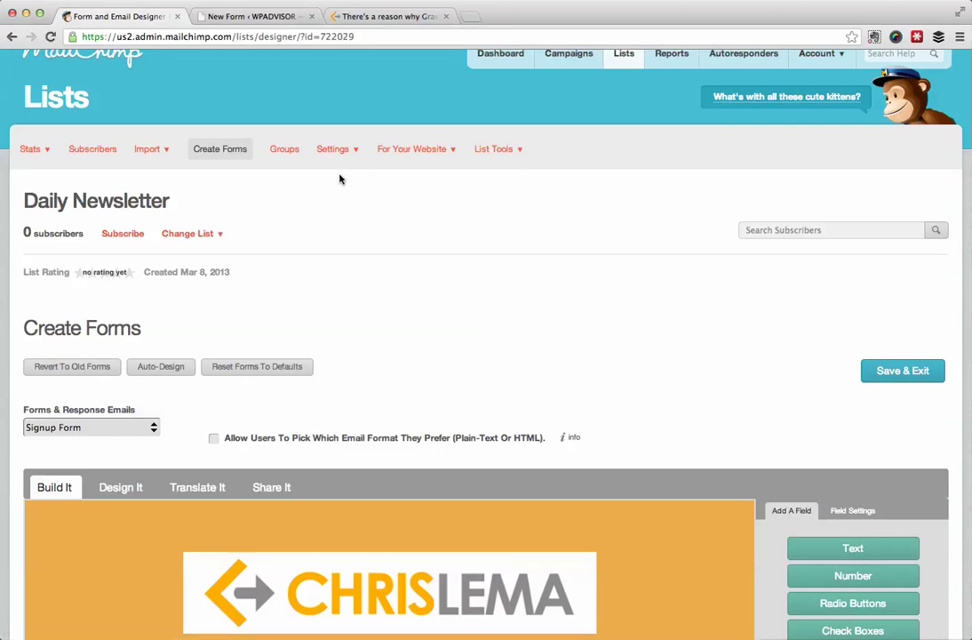
Step: Create a new RSS-Driven Campaign from the Campaigns page
{"action": "left_click", "coordinate": [568, 57]}
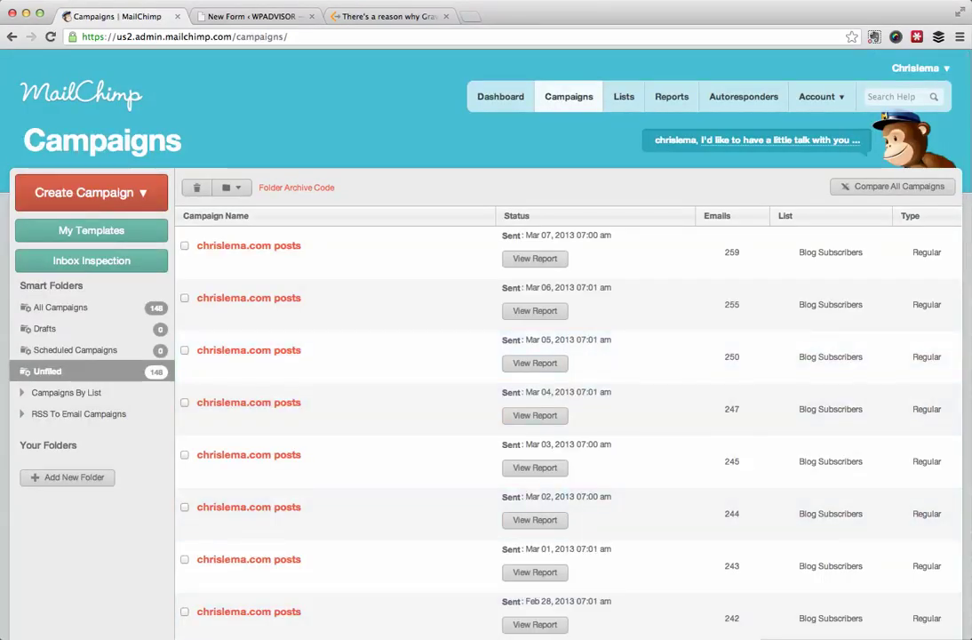
{"action": "left_click", "coordinate": [105, 198]}
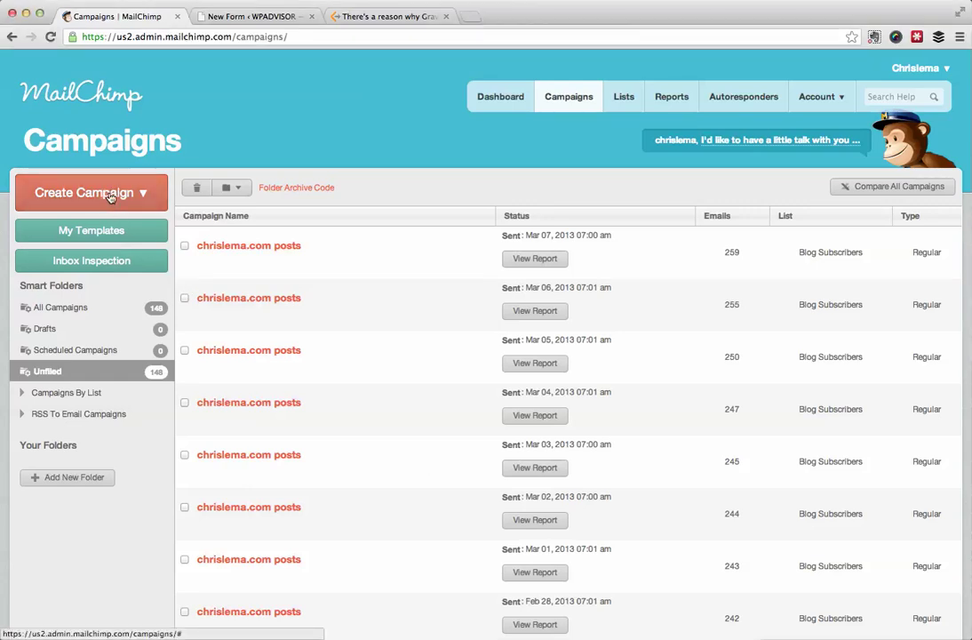
{"action": "left_click", "coordinate": [109, 196]}
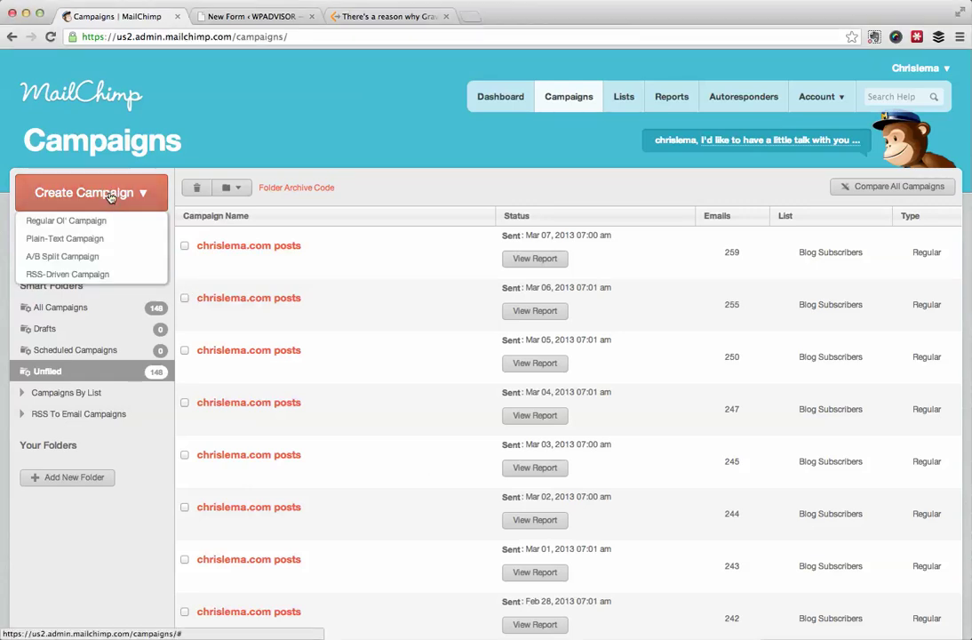
{"action": "left_click", "coordinate": [94, 275]}
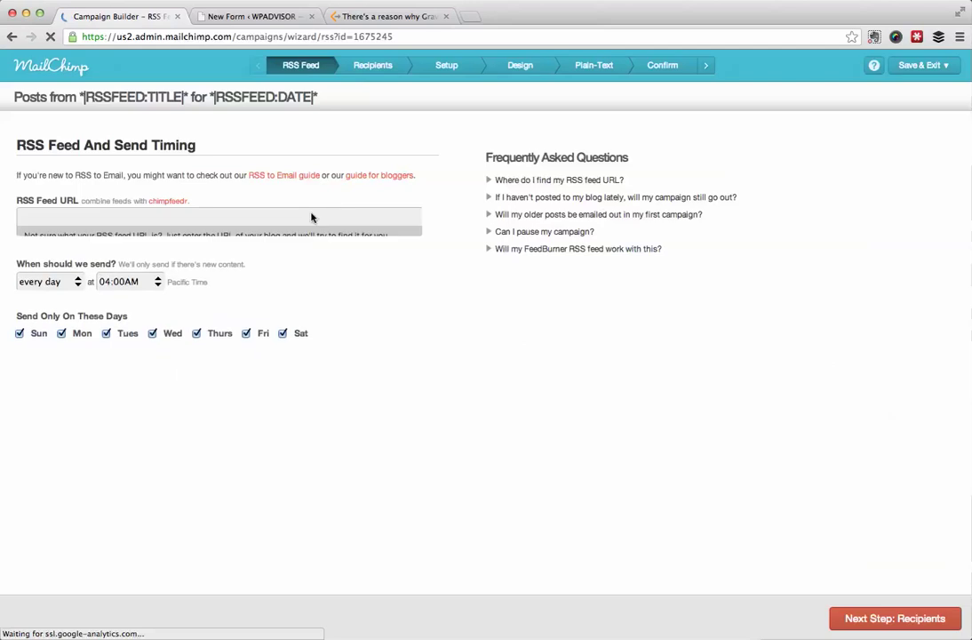
Step: Set the campaign's send time to 07:00AM, keeping the every day frequency
{"action": "left_click", "coordinate": [214, 217]}
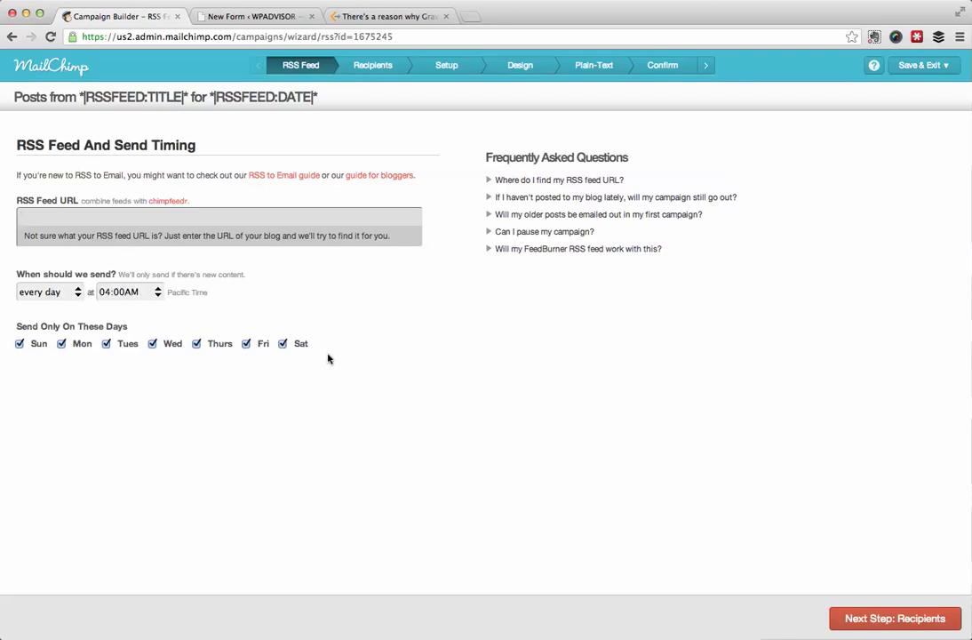
{"action": "left_click", "coordinate": [158, 291]}
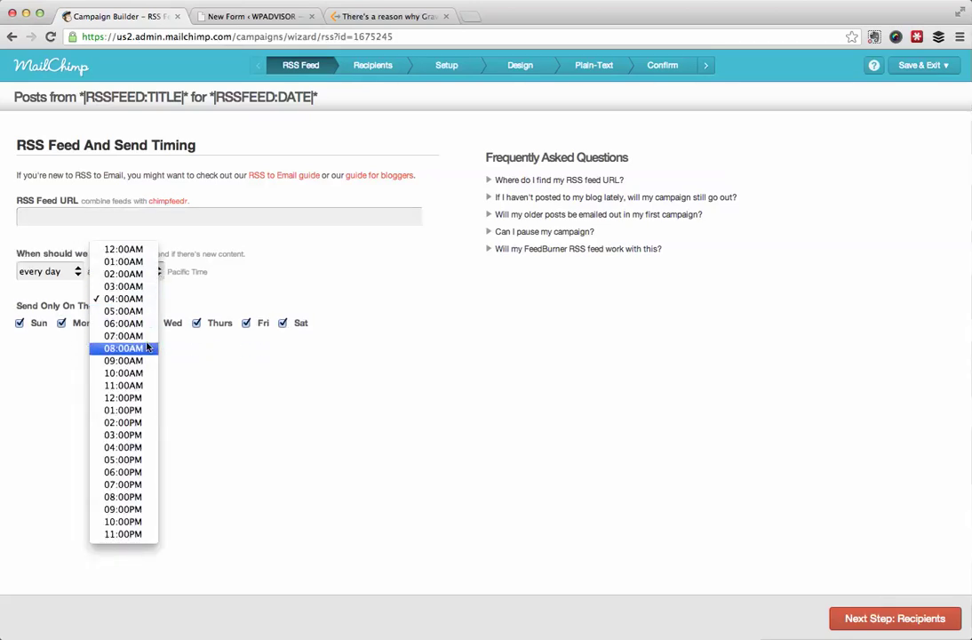
{"action": "left_click", "coordinate": [145, 339]}
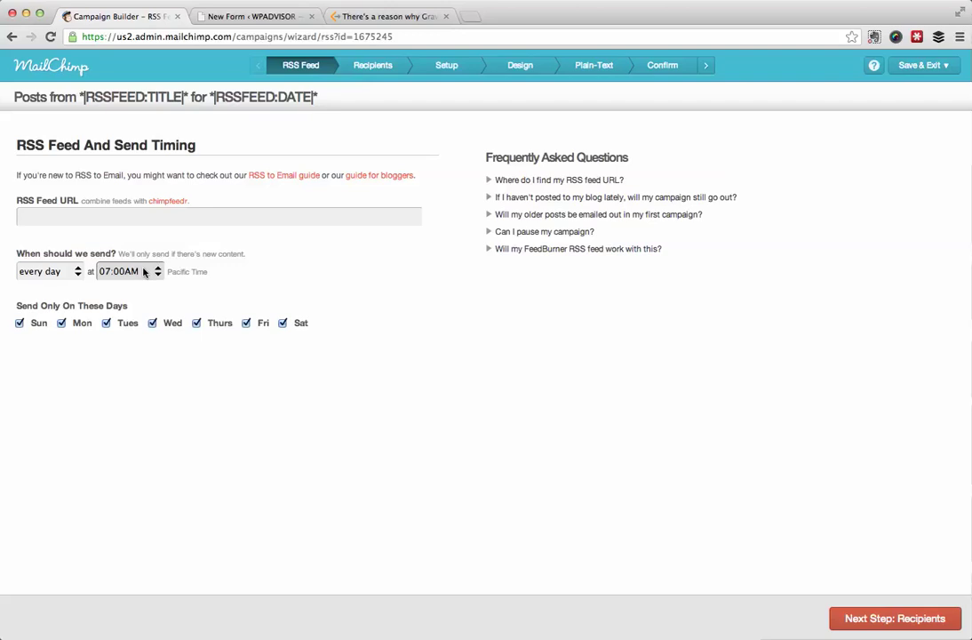
{"action": "left_click", "coordinate": [78, 273]}
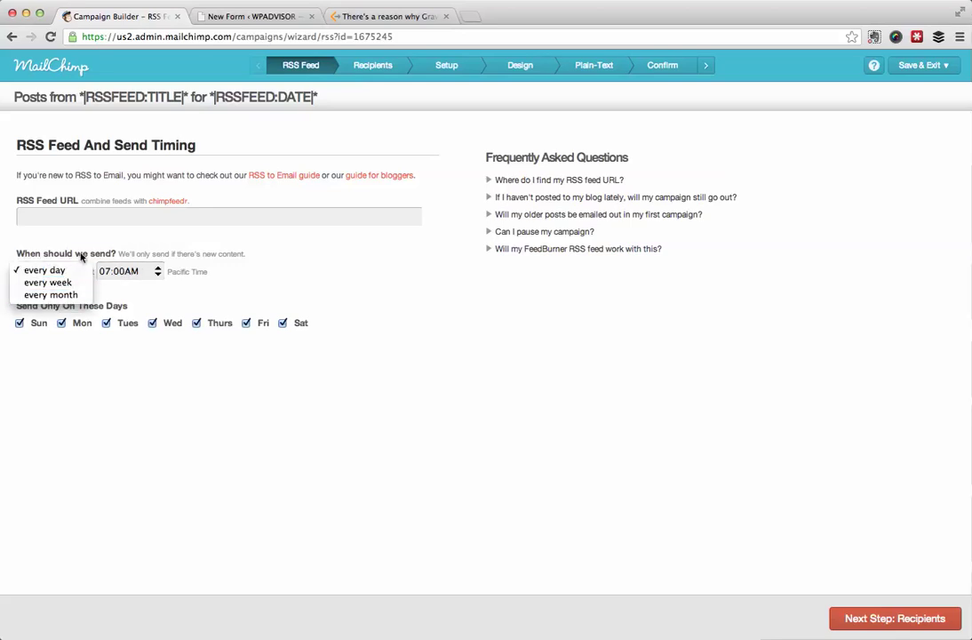
{"action": "left_click", "coordinate": [271, 265]}
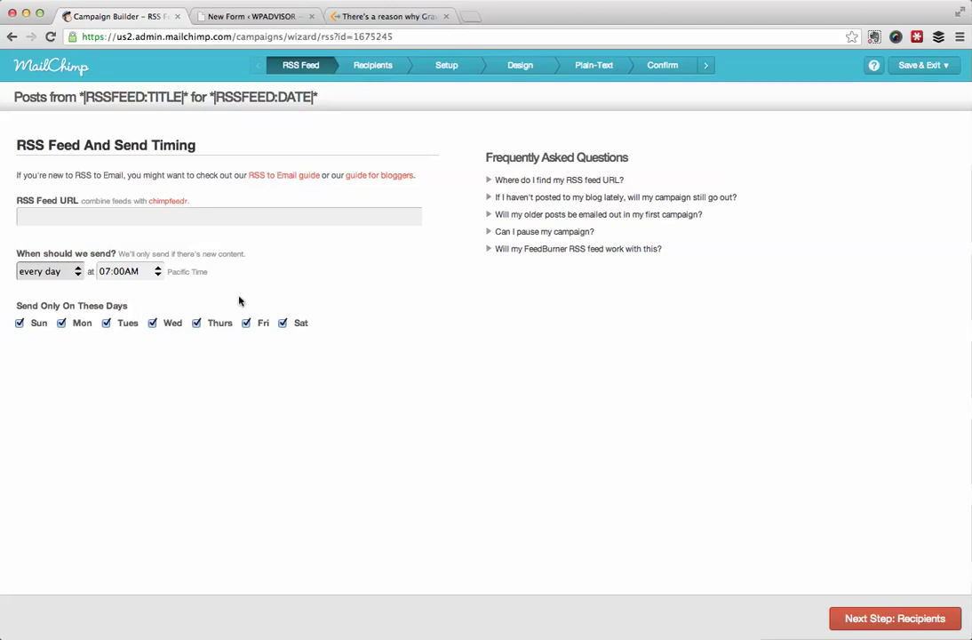
Step: Switch to the blog tab and compare the addresses of its WordPress and Presentation Tips category archives
{"action": "left_click", "coordinate": [207, 218]}
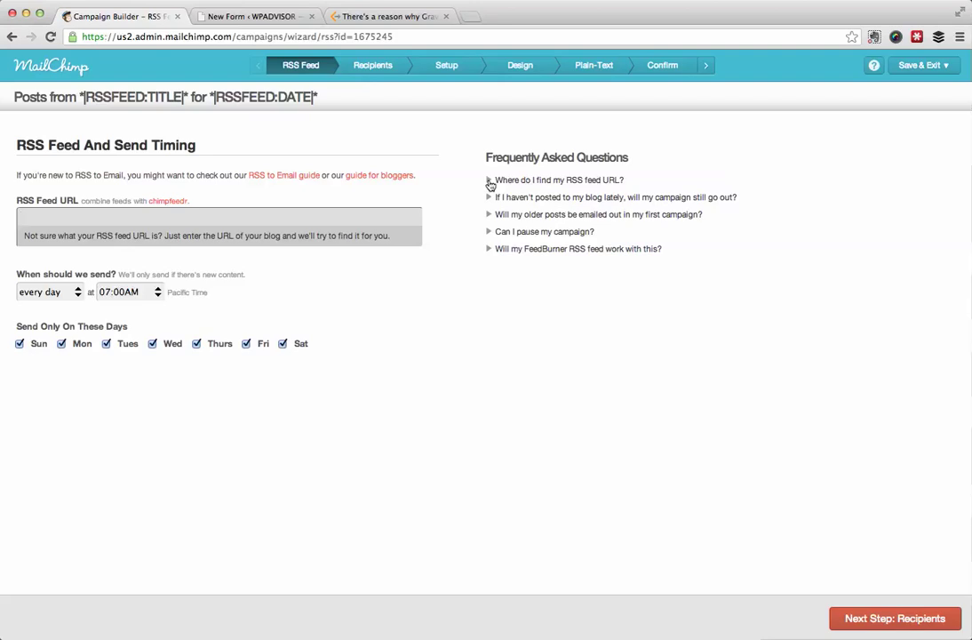
{"action": "left_click", "coordinate": [391, 17]}
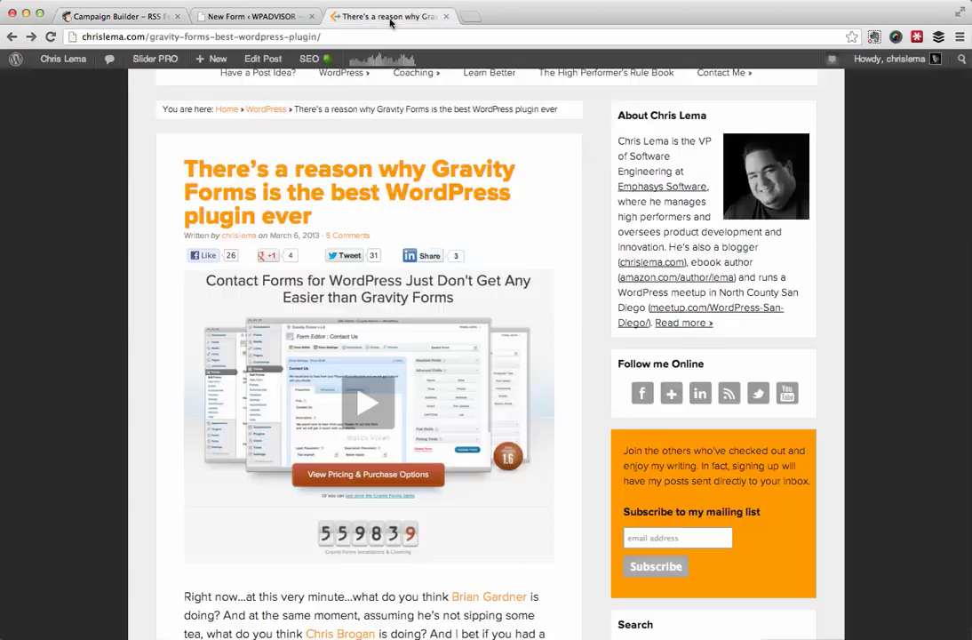
{"action": "scroll", "coordinate": [412, 158], "scroll_direction": "up", "scroll_amount": 5}
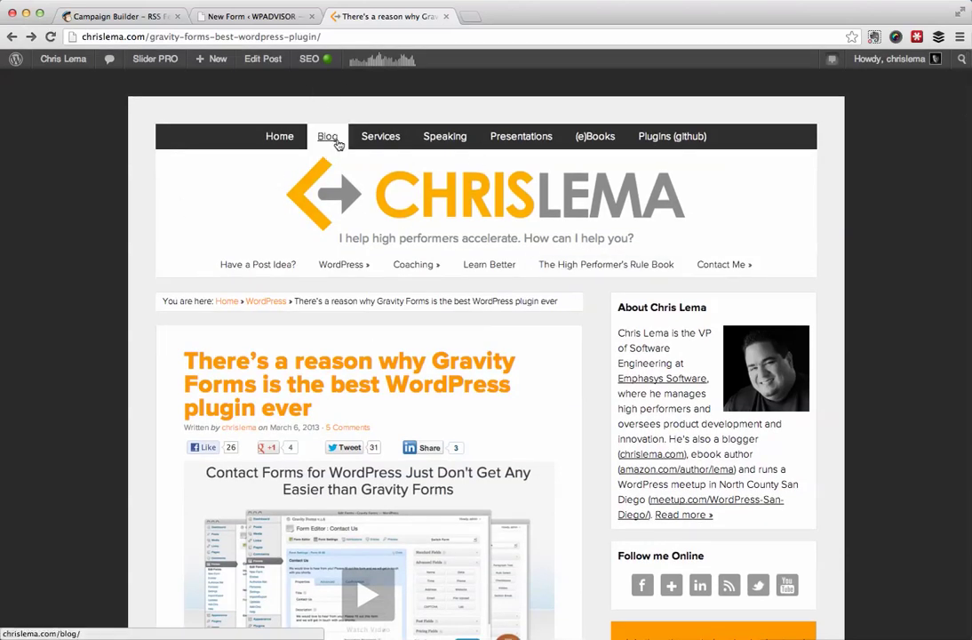
{"action": "mouse_move", "coordinate": [337, 267]}
{"action": "left_click", "coordinate": [339, 268]}
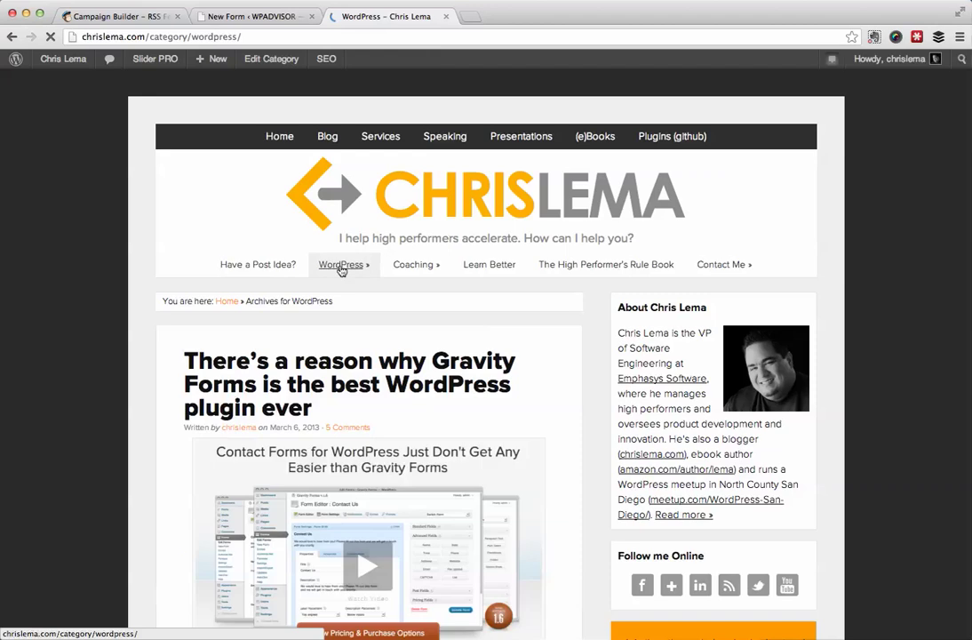
{"action": "mouse_move", "coordinate": [412, 271]}
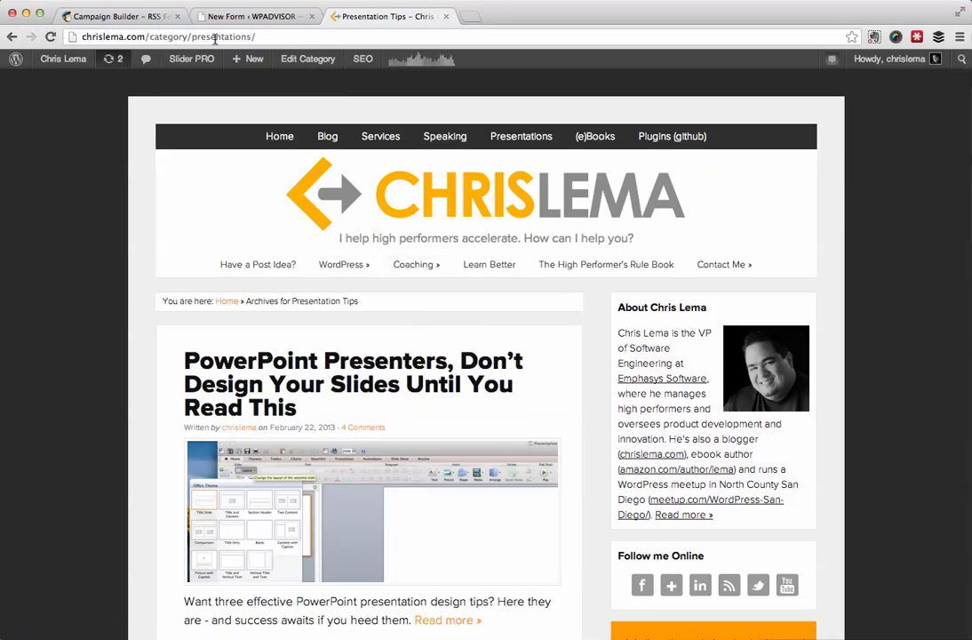
{"action": "left_click", "coordinate": [352, 271]}
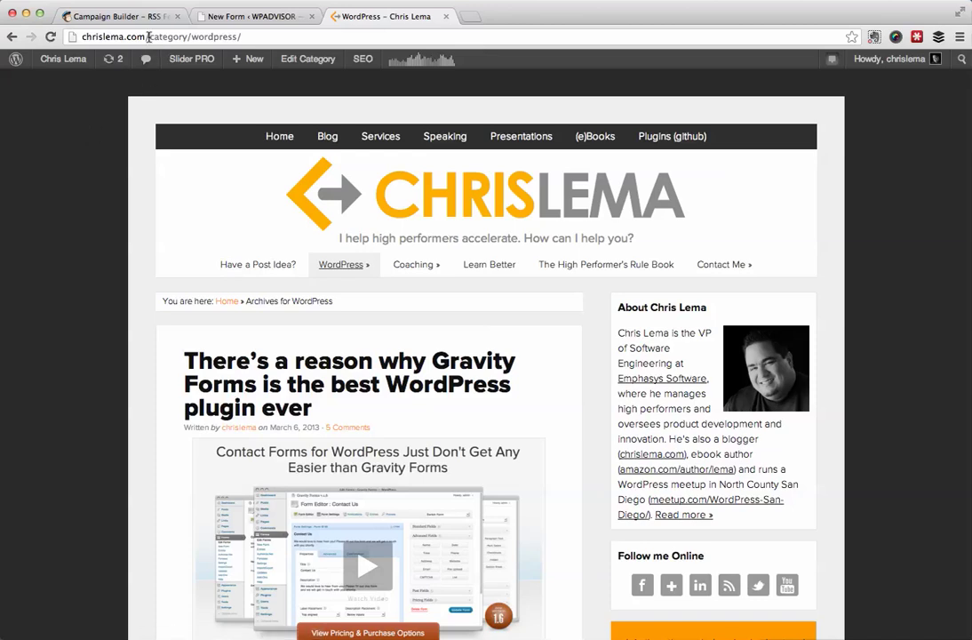
Step: Select the category/wordpress/ part of the WordPress archive's address
{"action": "left_click_drag", "start_coordinate": [150, 36], "coordinate": [271, 38]}
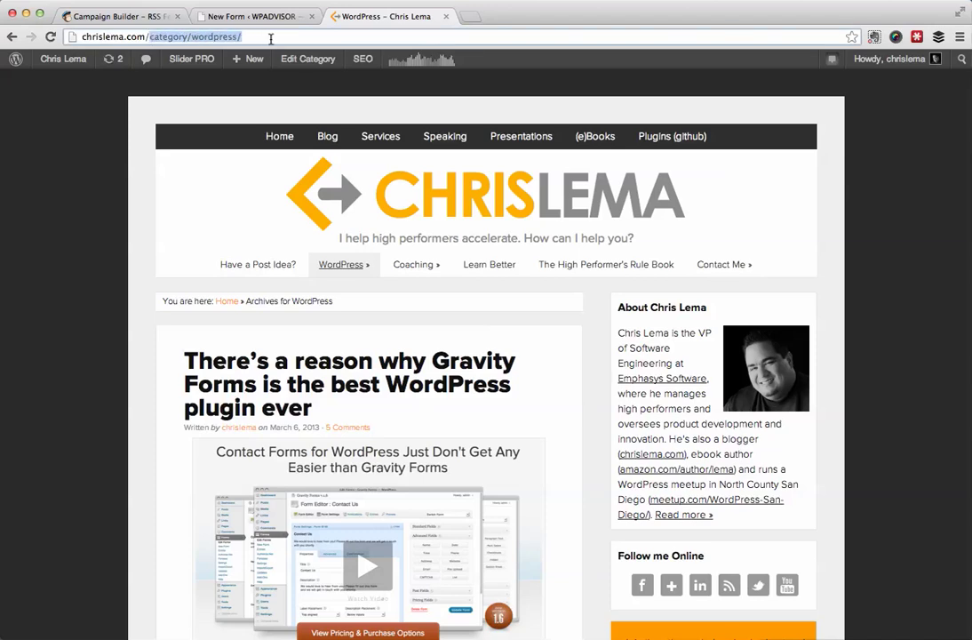
{"action": "left_click", "coordinate": [64, 160]}
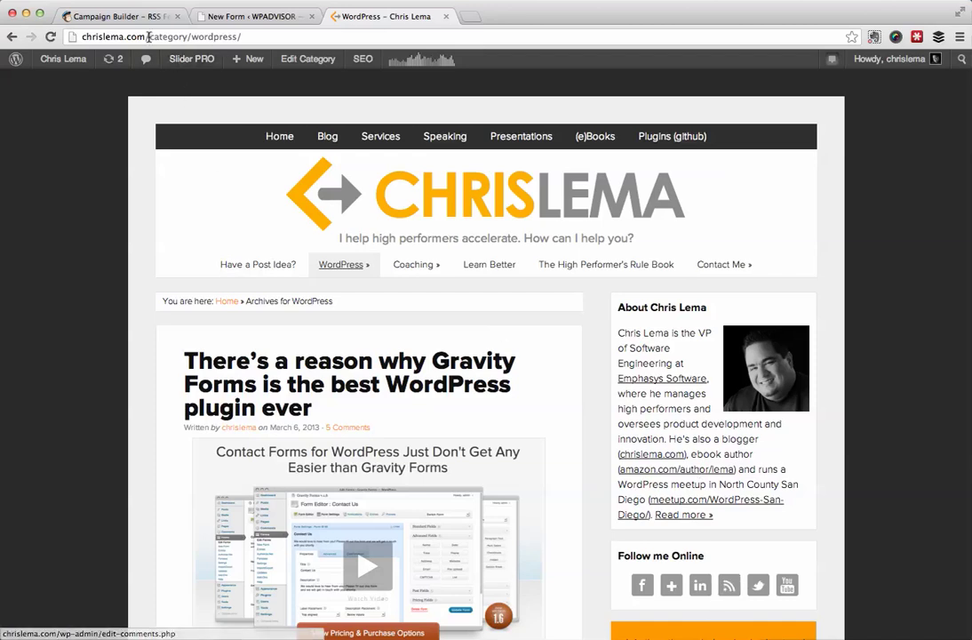
{"action": "left_click_drag", "start_coordinate": [149, 36], "coordinate": [302, 44]}
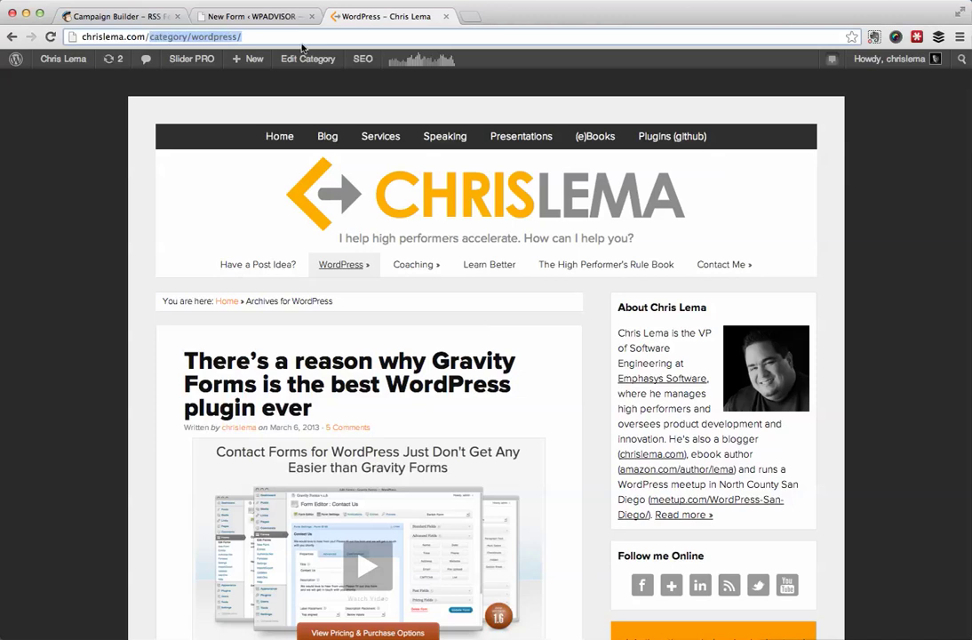
Step: Open the blog's main feed at chrislema.com/feed and skim through its post entries
{"action": "type", "text": "feed"}
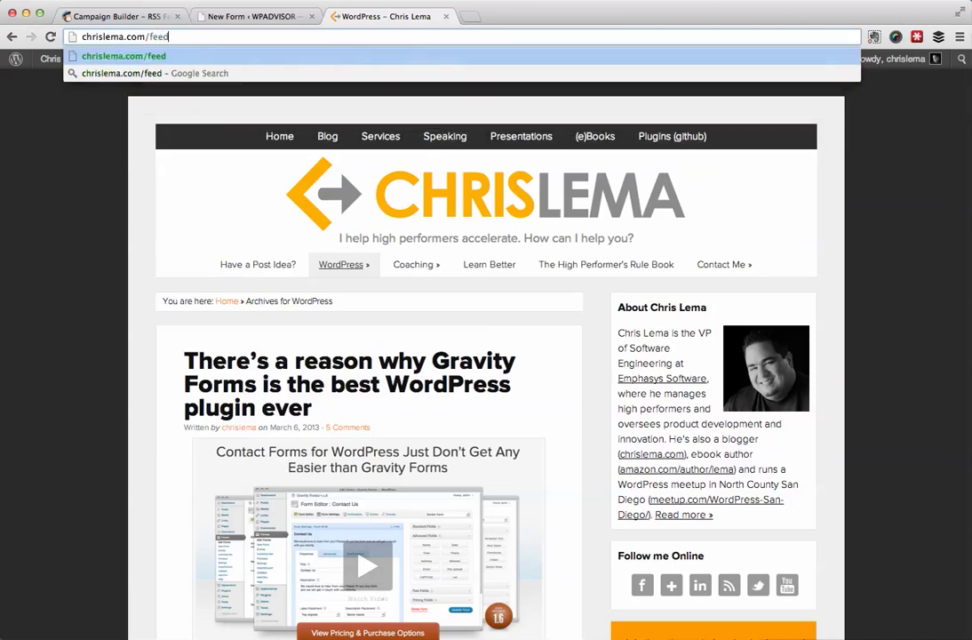
{"action": "key", "text": "Return"}
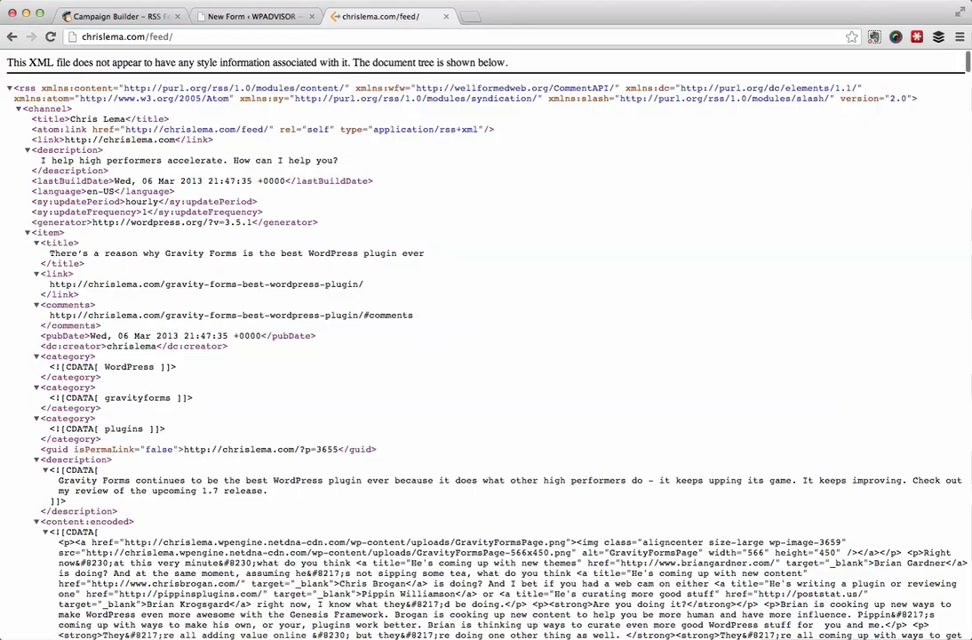
{"action": "scroll", "coordinate": [463, 263], "scroll_direction": "down", "scroll_amount": 5}
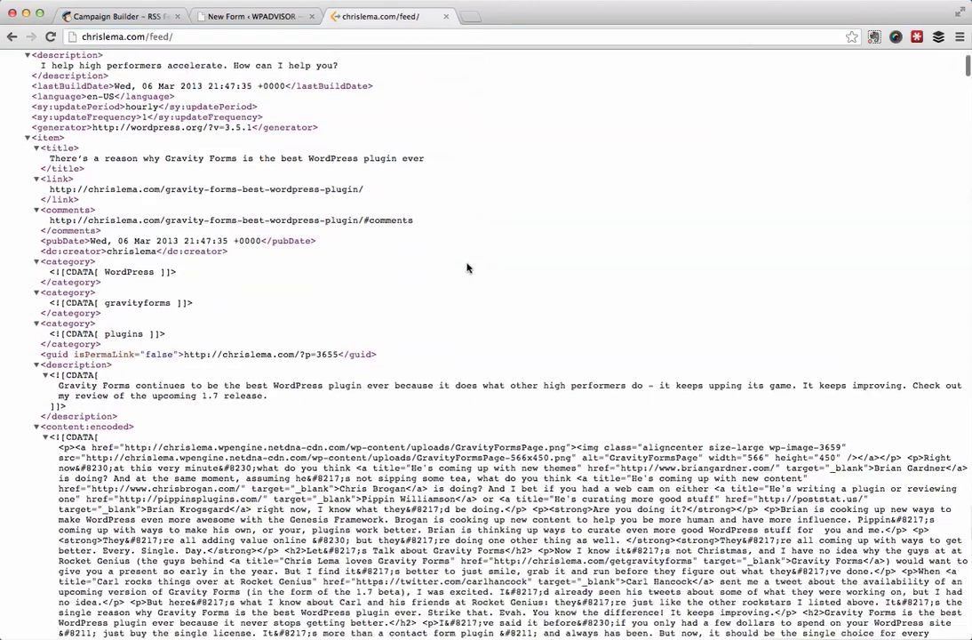
{"action": "scroll", "coordinate": [464, 263], "scroll_direction": "down", "scroll_amount": 20}
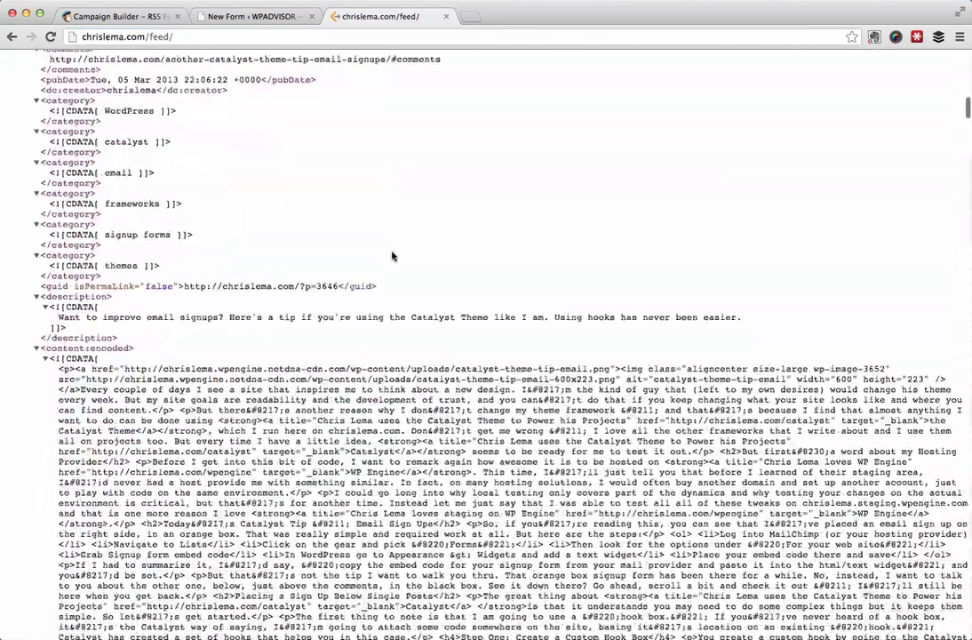
{"action": "scroll", "coordinate": [386, 254], "scroll_direction": "up", "scroll_amount": 20}
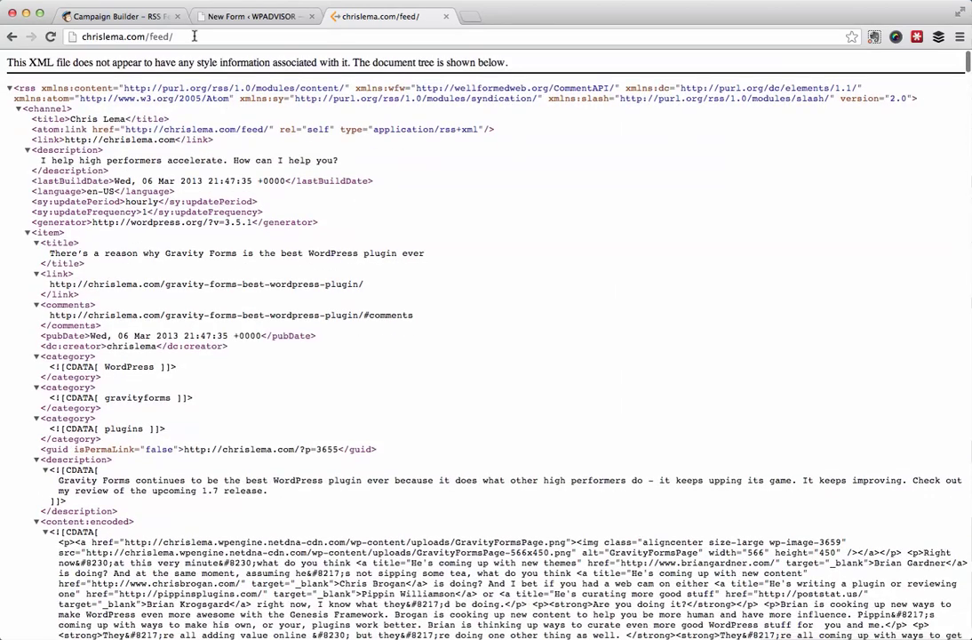
{"action": "left_click", "coordinate": [191, 39]}
{"action": "key", "text": "super+c"}
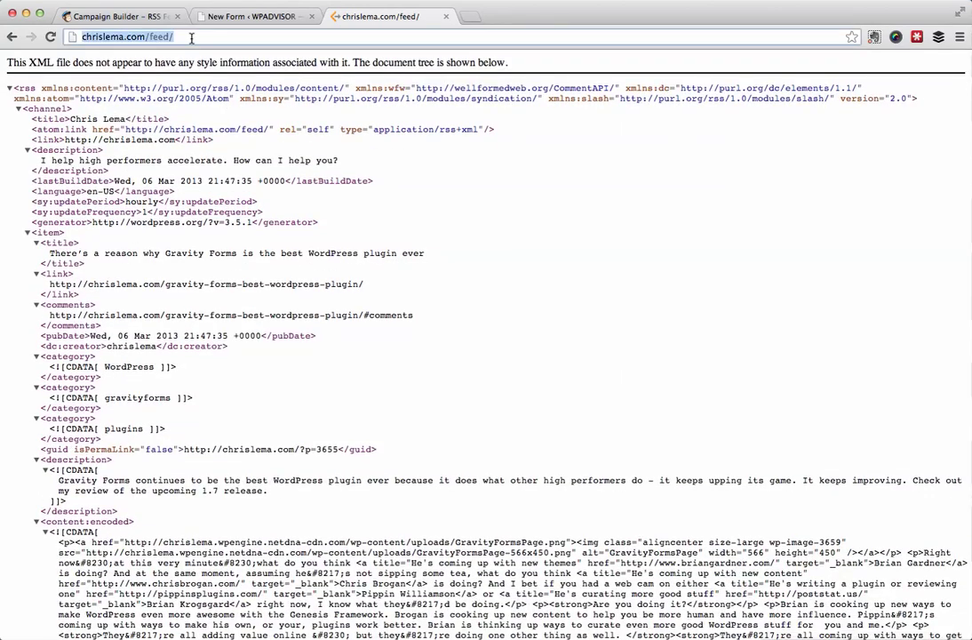
{"action": "left_click", "coordinate": [124, 16]}
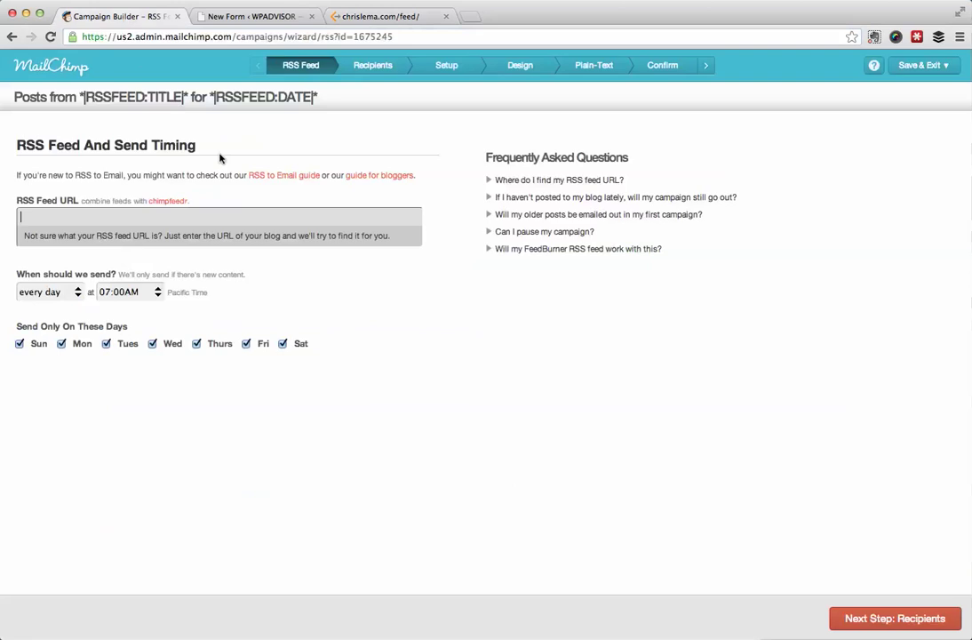
{"action": "left_click", "coordinate": [145, 213]}
{"action": "key", "text": "super+v"}
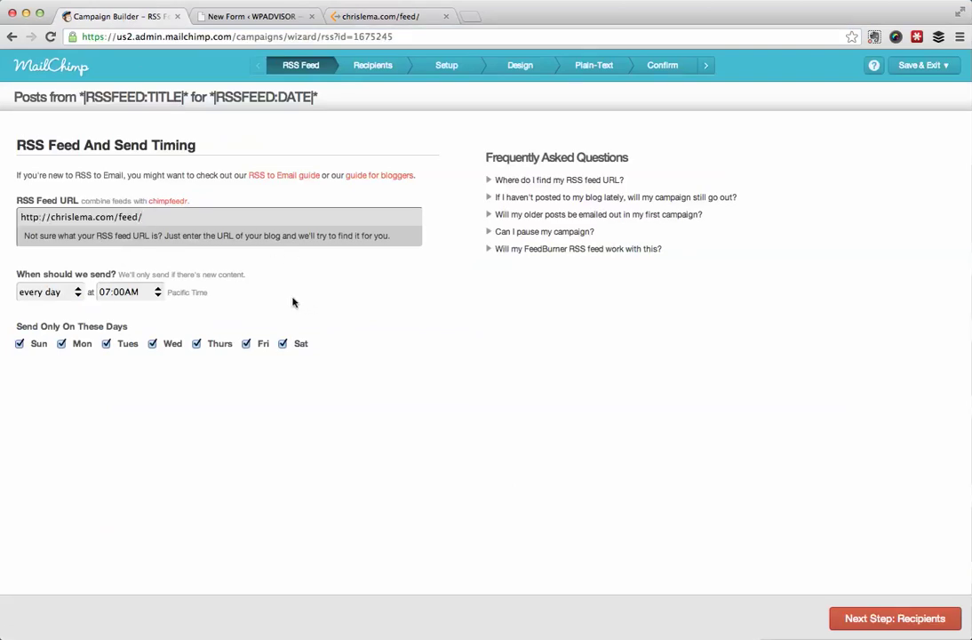
Step: Continue to the recipients, choose the Daily Newsletter list and proceed to the campaign setup
{"action": "left_click", "coordinate": [884, 621]}
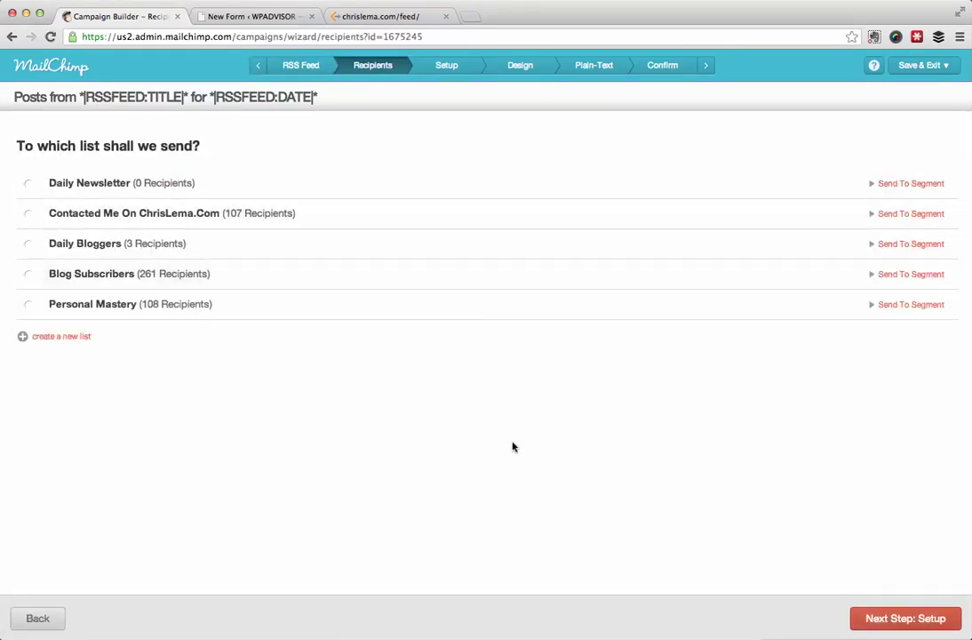
{"action": "left_click", "coordinate": [27, 185]}
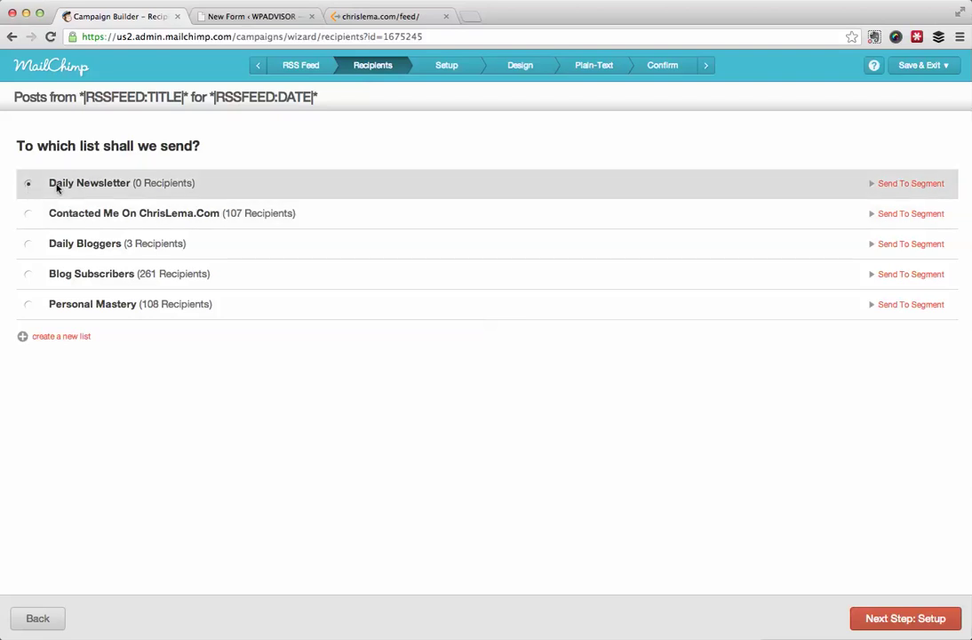
{"action": "left_click", "coordinate": [909, 625]}
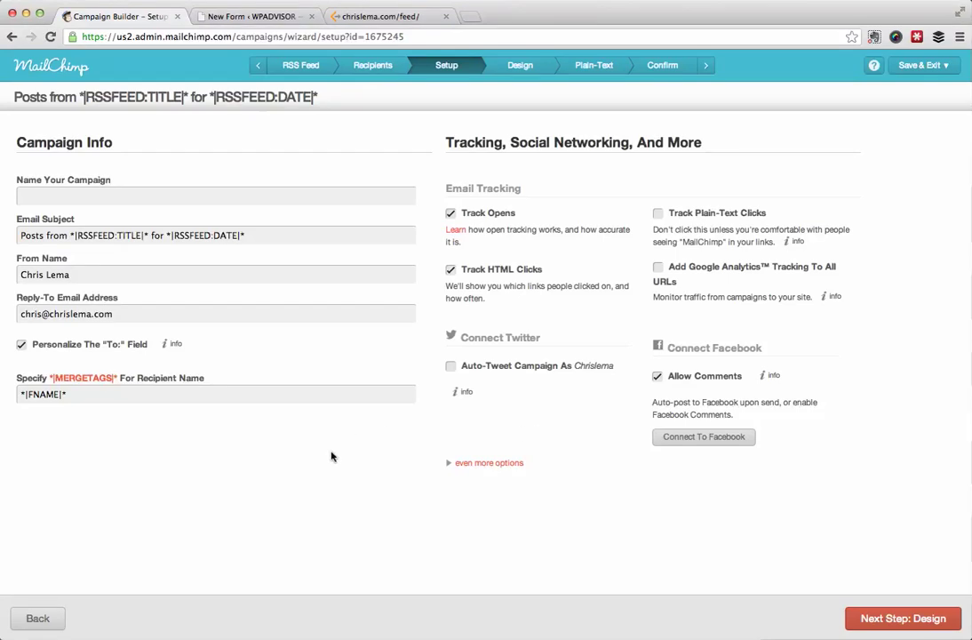
Step: Name the campaign "Daily Newsletter Sample"
{"action": "left_click", "coordinate": [232, 198]}
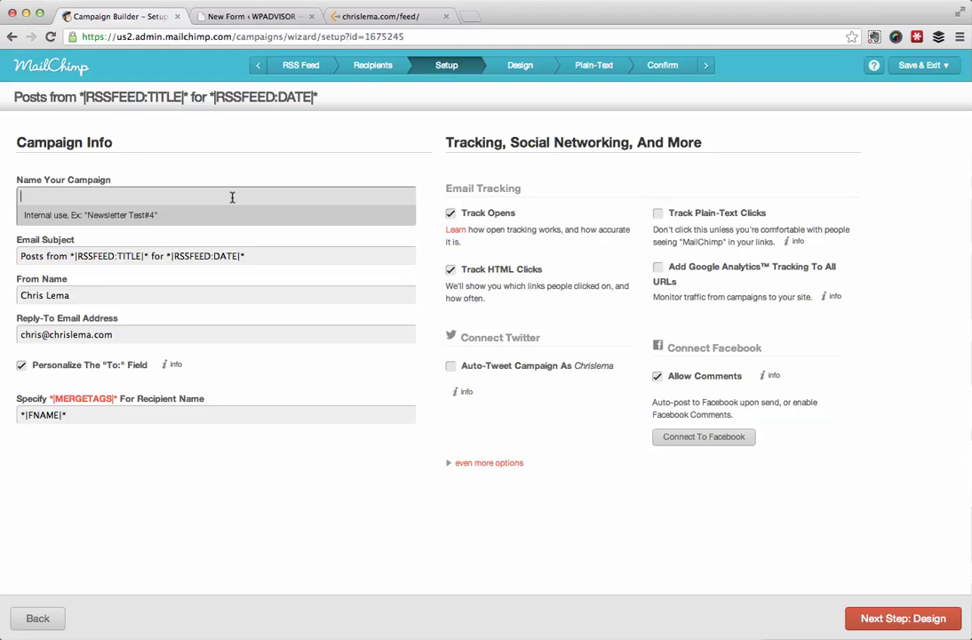
{"action": "type", "text": "Dail"}
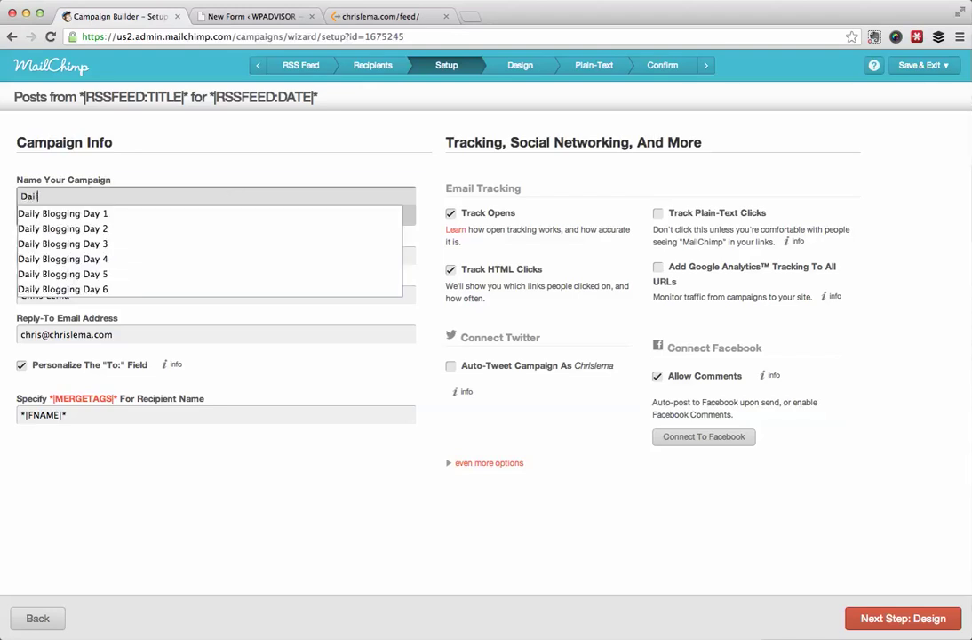
{"action": "type", "text": "y Newsleeter"}
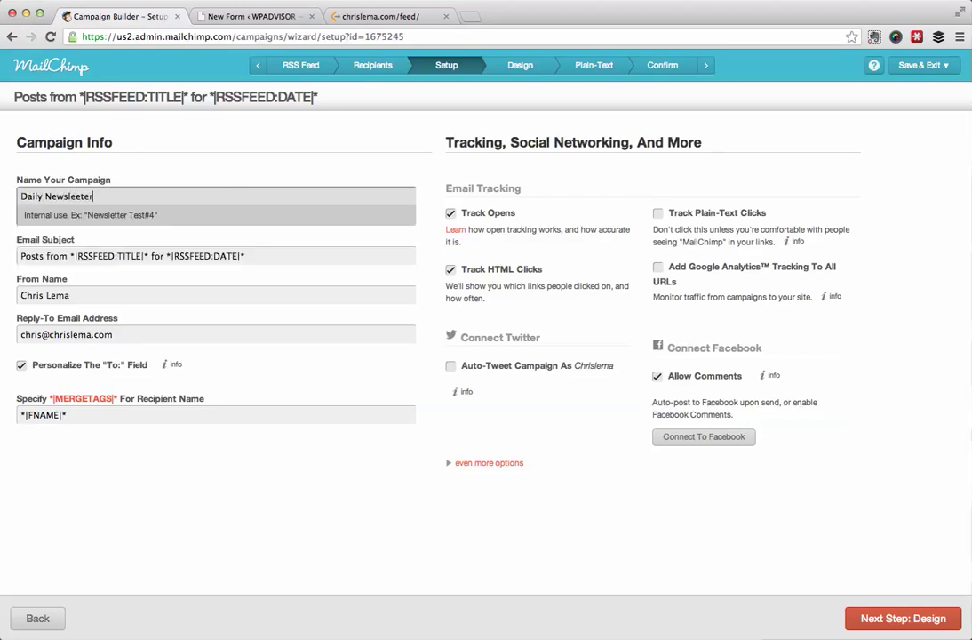
{"action": "type", "text": "t"}
{"action": "key", "text": "BackSpace"}
{"action": "key", "text": "BackSpace"}
{"action": "type", "text": "tter Sample"}
Step: Open the help article on RSS merge tags in subject lines and copy the *|RSSITEM:TITLE|* tag from the RSS items section
{"action": "left_click", "coordinate": [280, 257]}
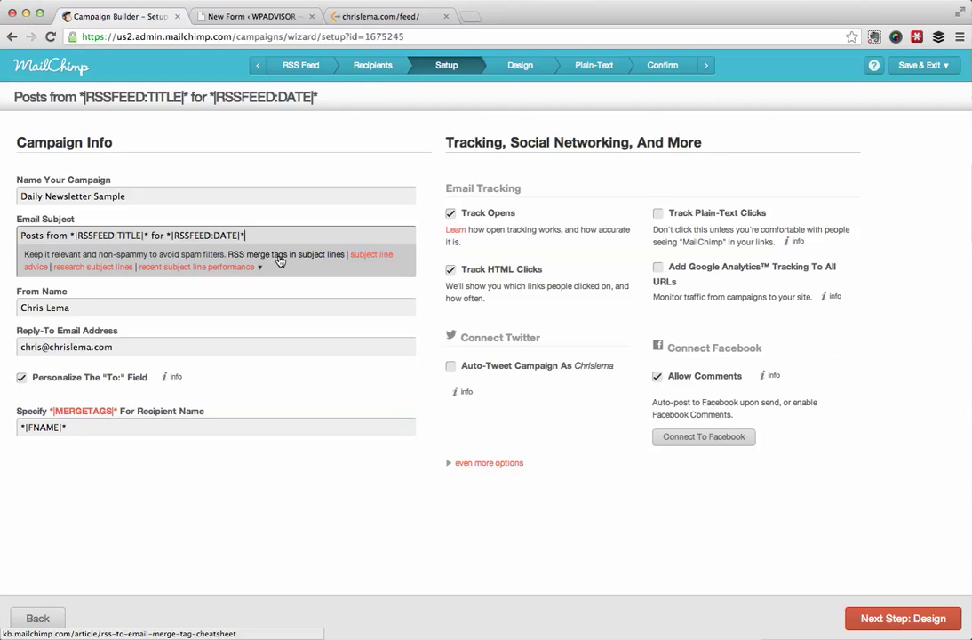
{"action": "left_click", "coordinate": [280, 256]}
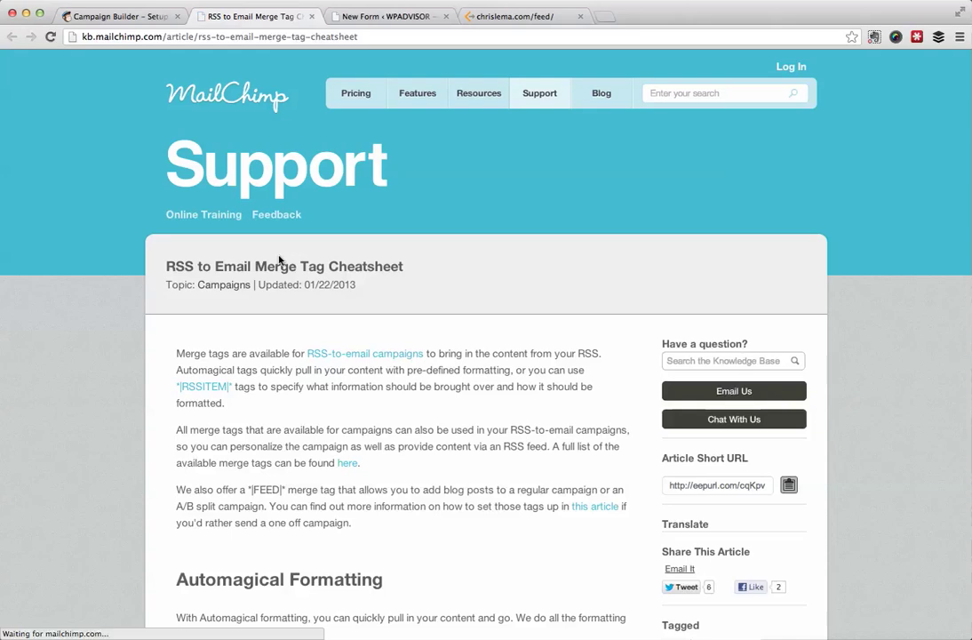
{"action": "scroll", "coordinate": [480, 468], "scroll_direction": "down", "scroll_amount": 5}
{"action": "scroll", "coordinate": [472, 449], "scroll_direction": "down", "scroll_amount": 1}
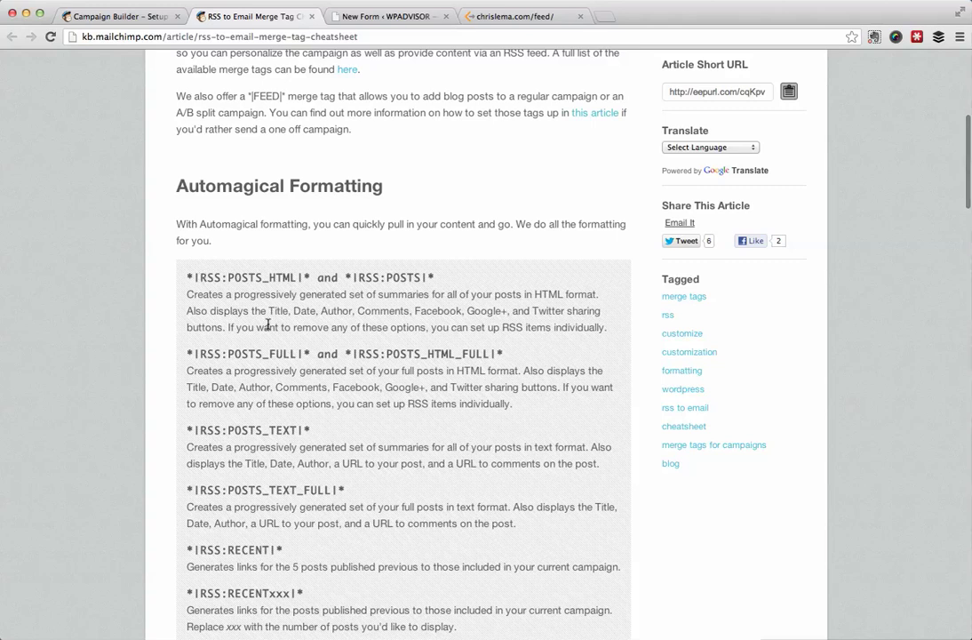
{"action": "scroll", "coordinate": [395, 435], "scroll_direction": "down", "scroll_amount": 2}
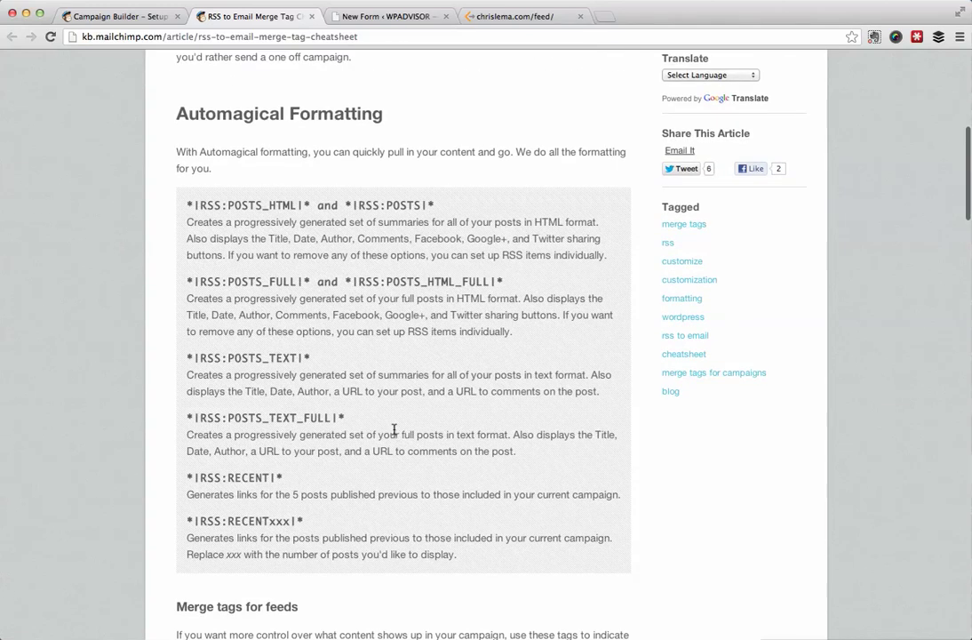
{"action": "scroll", "coordinate": [391, 432], "scroll_direction": "down", "scroll_amount": 6}
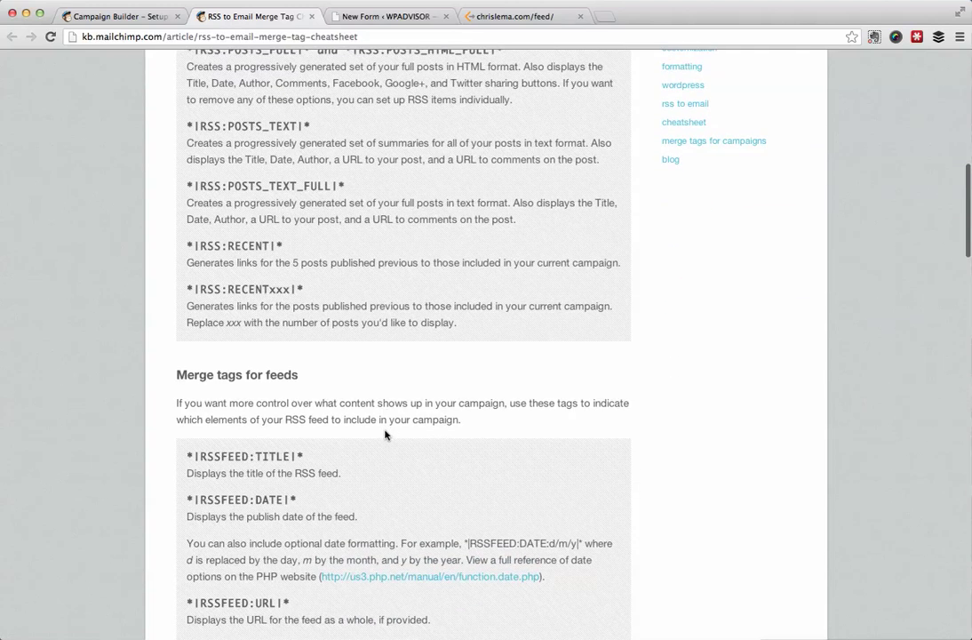
{"action": "scroll", "coordinate": [397, 507], "scroll_direction": "down", "scroll_amount": 5}
{"action": "scroll", "coordinate": [398, 511], "scroll_direction": "down", "scroll_amount": 1}
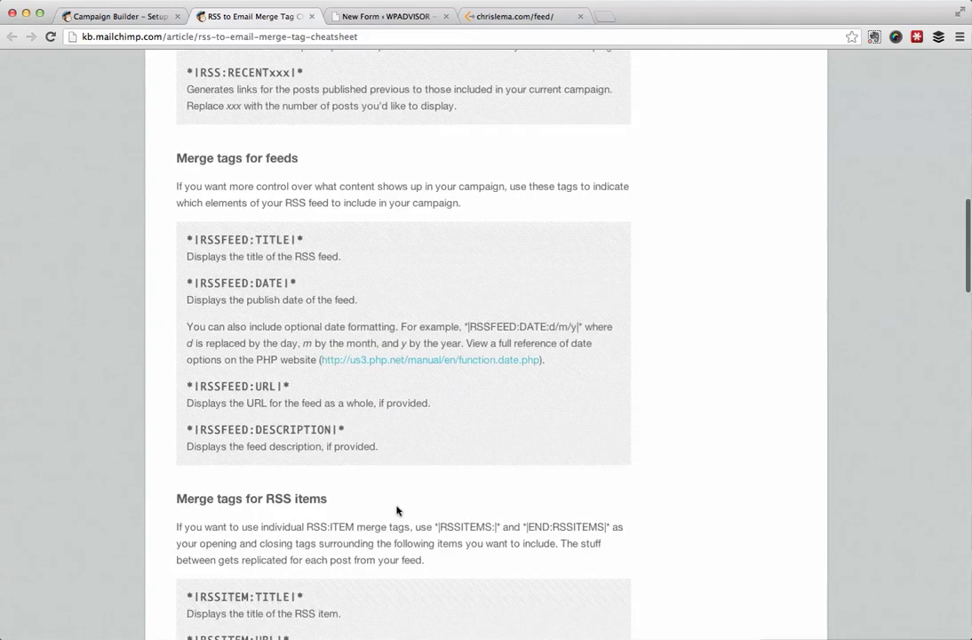
{"action": "scroll", "coordinate": [397, 510], "scroll_direction": "down", "scroll_amount": 2}
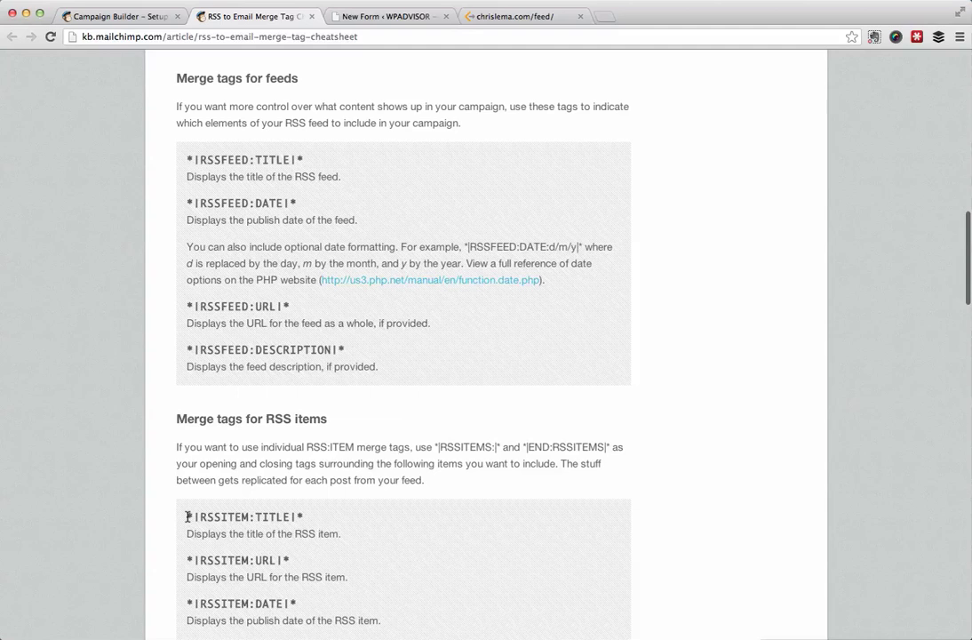
{"action": "left_click_drag", "start_coordinate": [188, 517], "coordinate": [333, 528]}
{"action": "key", "text": "super+c"}
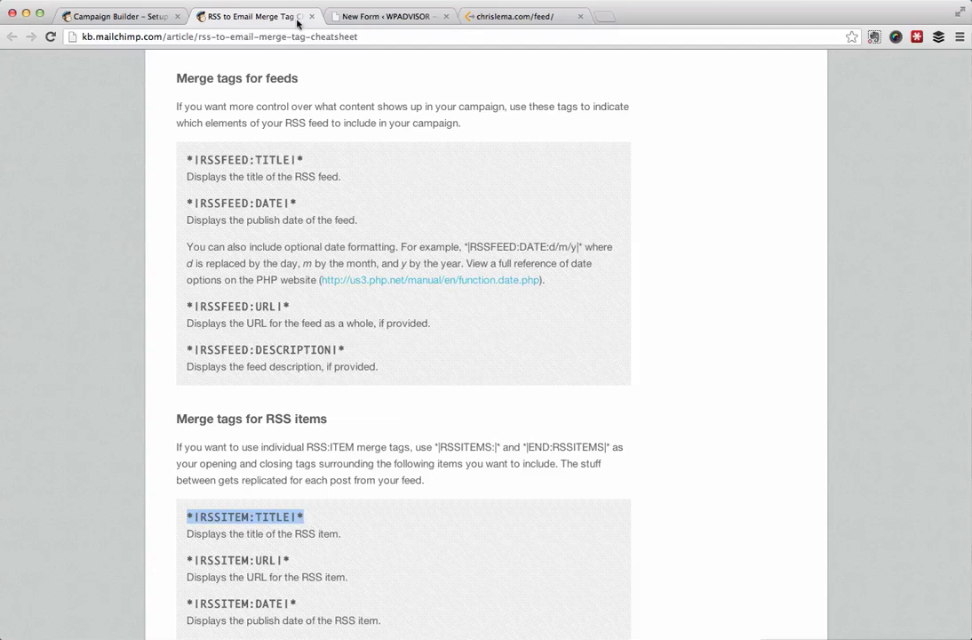
Step: Return to the campaign setup and replace the whole email subject with *|RSSITEM:TITLE|*
{"action": "left_click", "coordinate": [123, 16]}
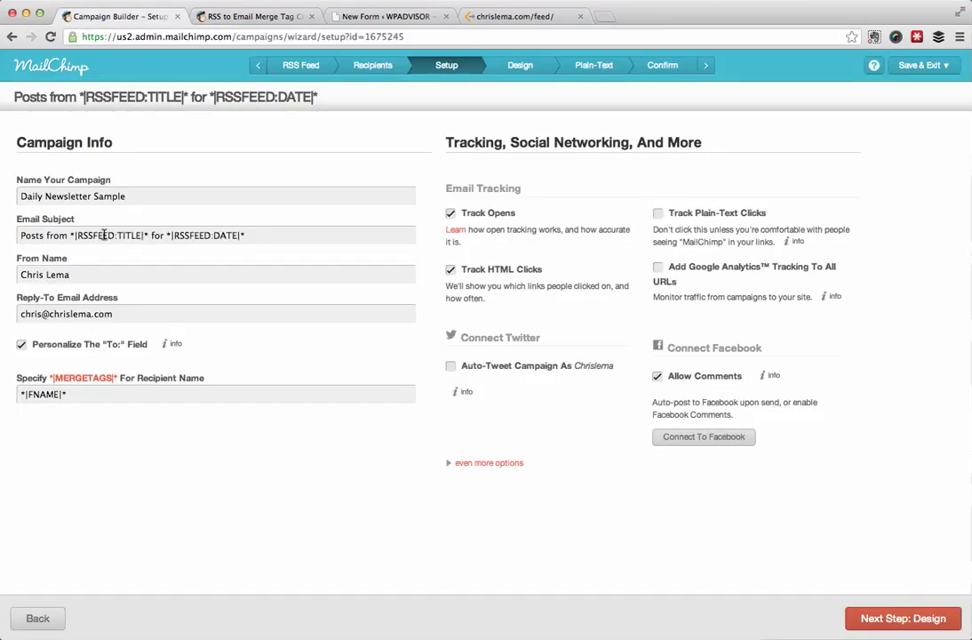
{"action": "left_click_drag", "start_coordinate": [249, 237], "coordinate": [20, 236]}
{"action": "key", "text": "super+v"}
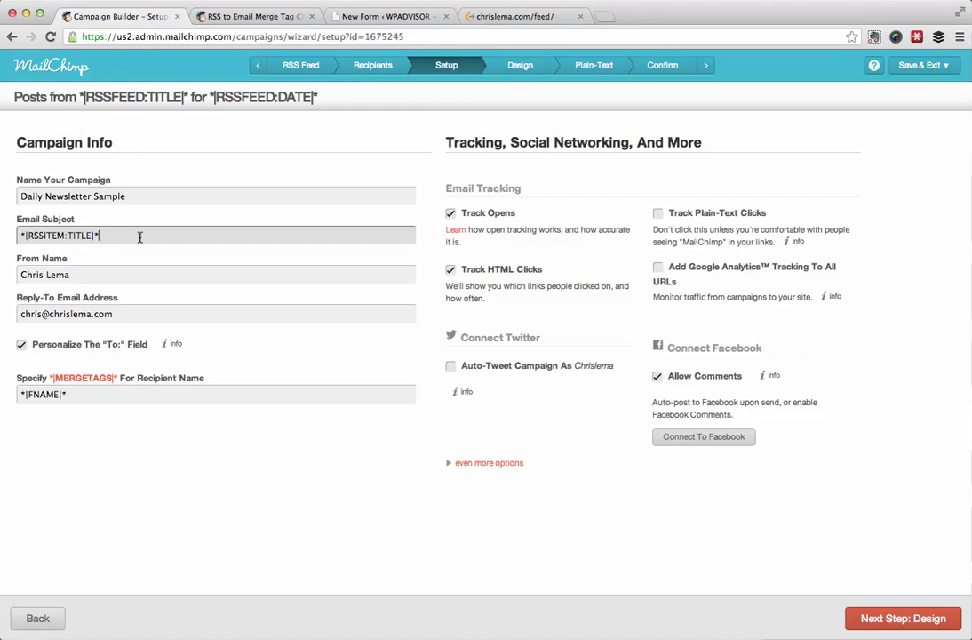
{"action": "left_click_drag", "start_coordinate": [139, 236], "coordinate": [9, 201]}
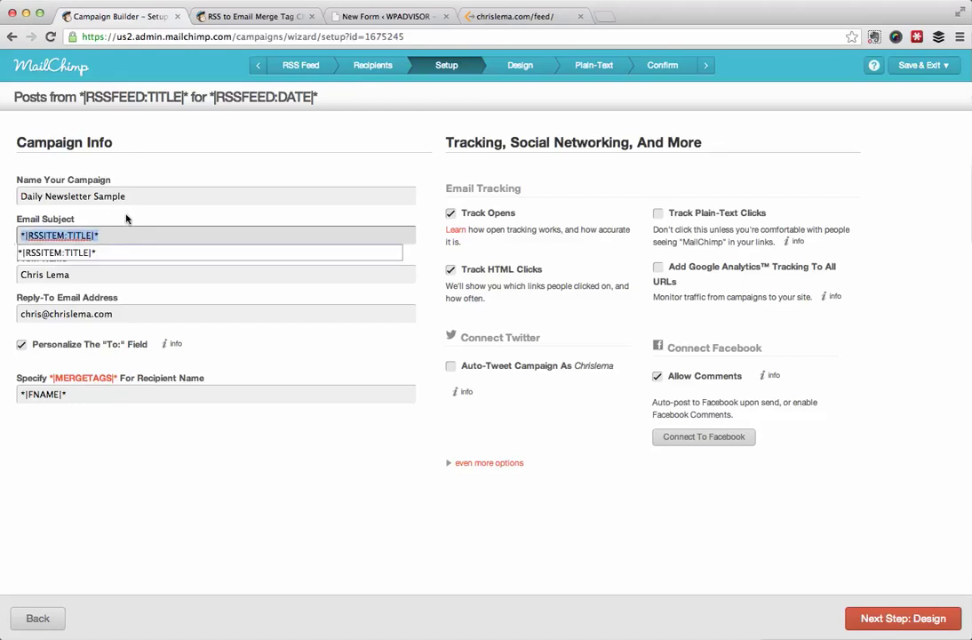
{"action": "key", "text": "Escape"}
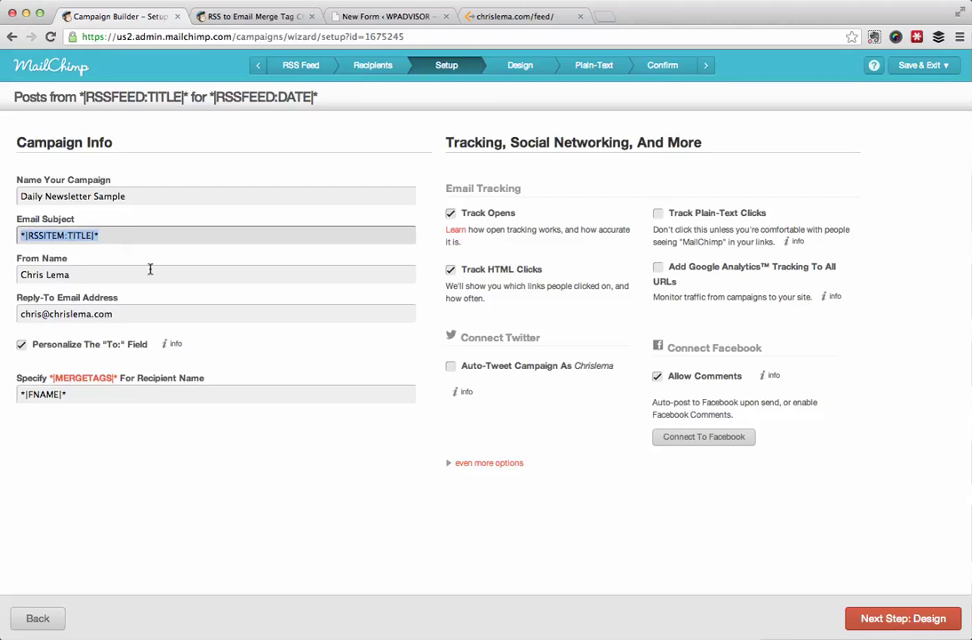
Step: Check the merge tag field for the recipient name and continue to the campaign's design stage
{"action": "left_click", "coordinate": [75, 395]}
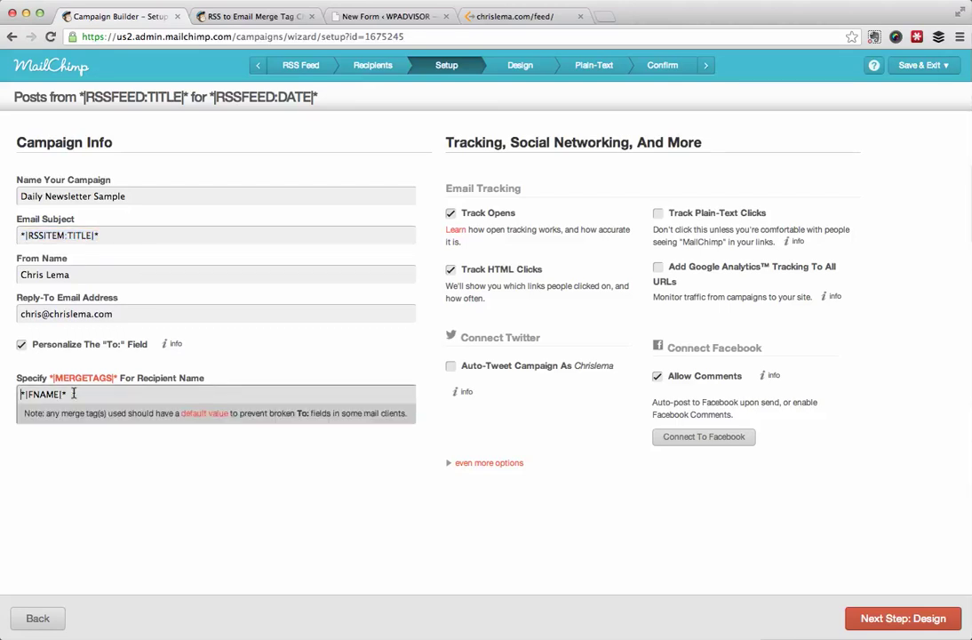
{"action": "key", "text": "super+Left"}
{"action": "left_click", "coordinate": [900, 625]}
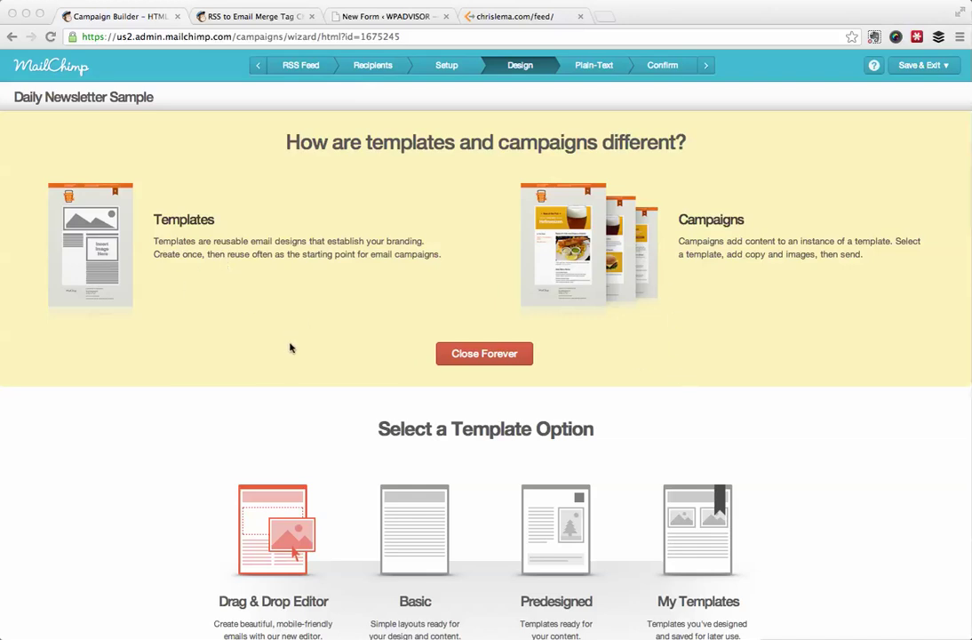
Step: Choose the Drag & Drop Editor as the template option and agree to try the new beta editor
{"action": "scroll", "coordinate": [289, 346], "scroll_direction": "down", "scroll_amount": 3}
{"action": "scroll", "coordinate": [286, 340], "scroll_direction": "down", "scroll_amount": 3}
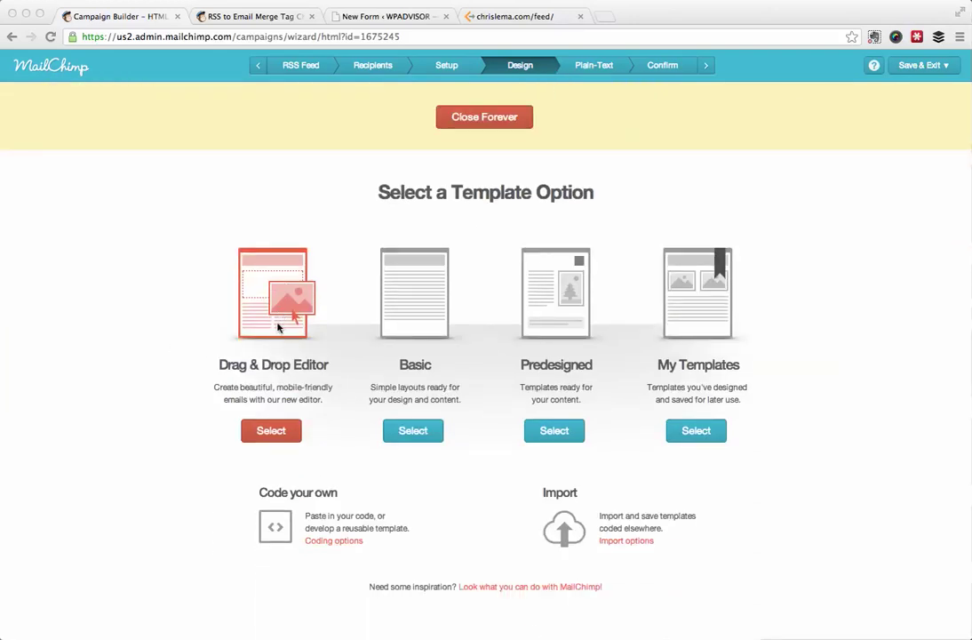
{"action": "left_click", "coordinate": [252, 455]}
{"action": "left_click", "coordinate": [271, 435]}
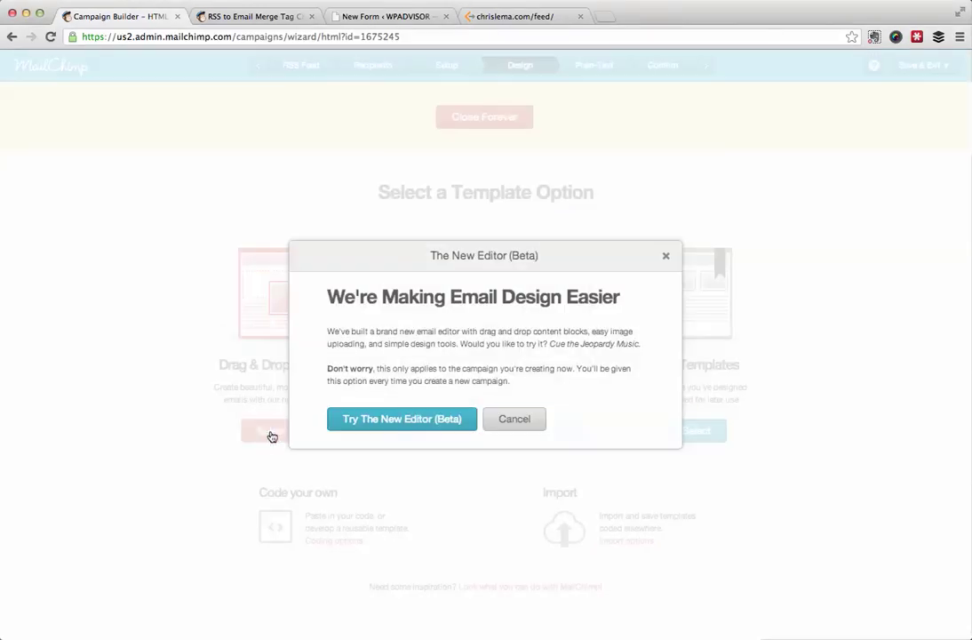
{"action": "left_click", "coordinate": [391, 423]}
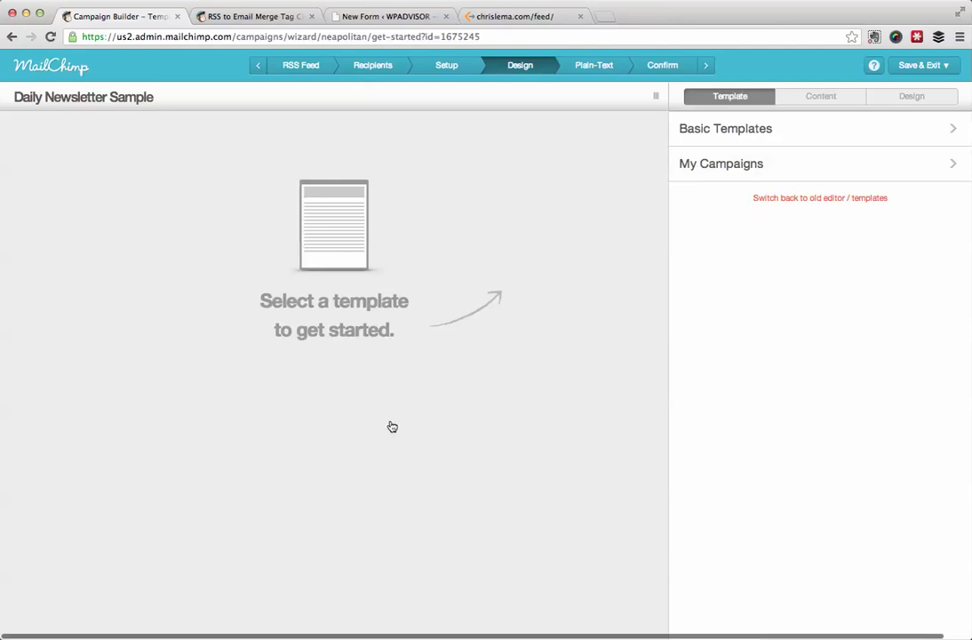
Step: Look through the basic templates and choose Right Sidebar RSS for the campaign
{"action": "left_click", "coordinate": [733, 137]}
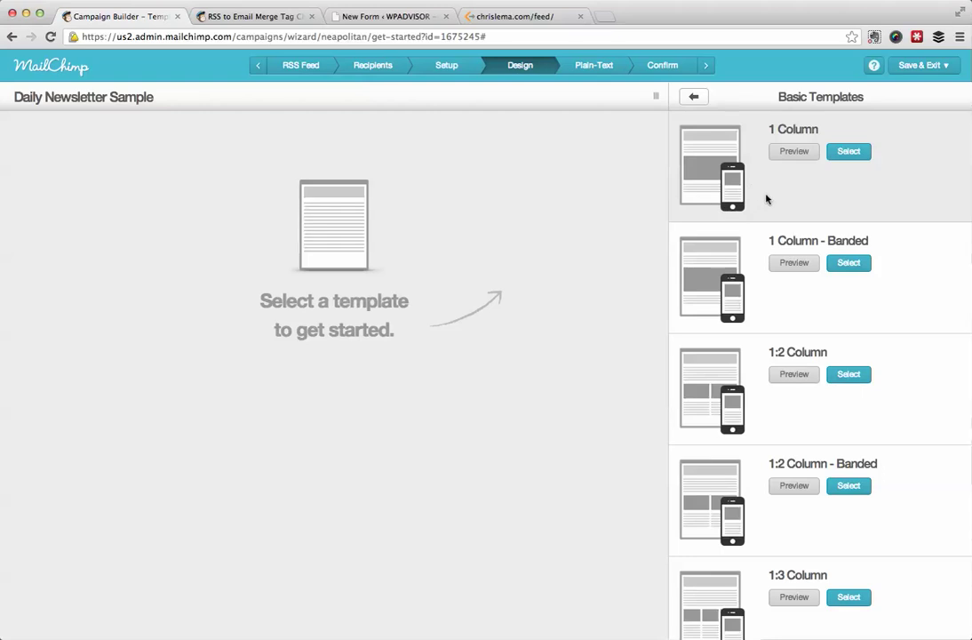
{"action": "scroll", "coordinate": [878, 382], "scroll_direction": "down", "scroll_amount": 5}
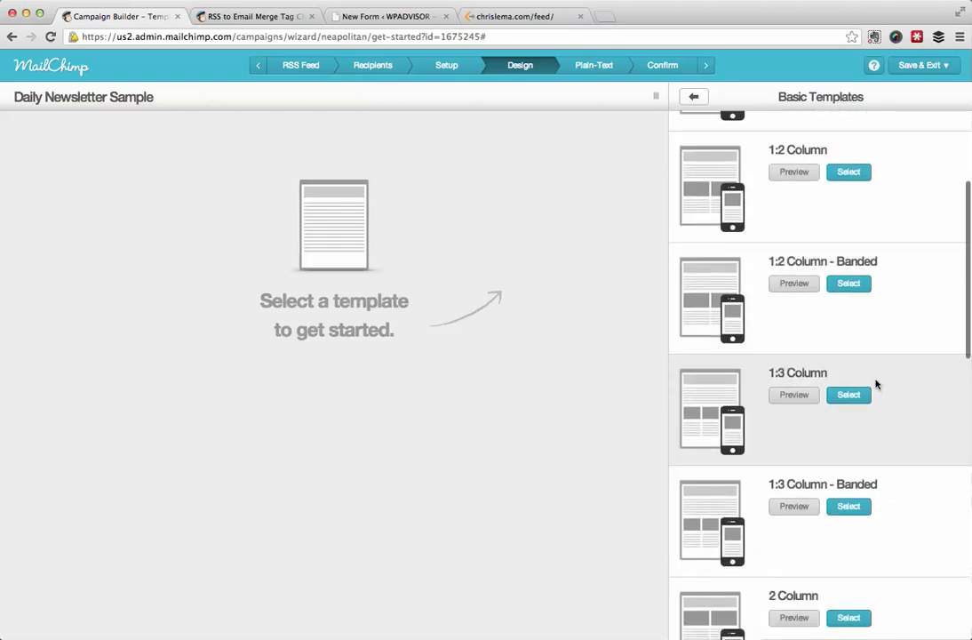
{"action": "scroll", "coordinate": [851, 358], "scroll_direction": "down", "scroll_amount": 4}
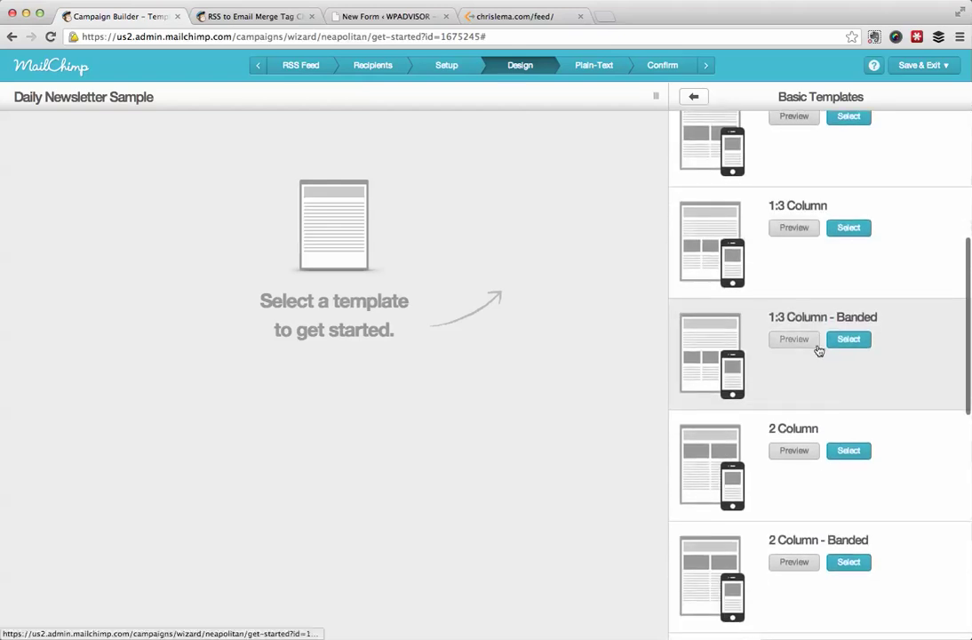
{"action": "scroll", "coordinate": [819, 348], "scroll_direction": "down", "scroll_amount": 4}
{"action": "scroll", "coordinate": [780, 328], "scroll_direction": "down", "scroll_amount": 3}
{"action": "scroll", "coordinate": [780, 328], "scroll_direction": "down", "scroll_amount": 8}
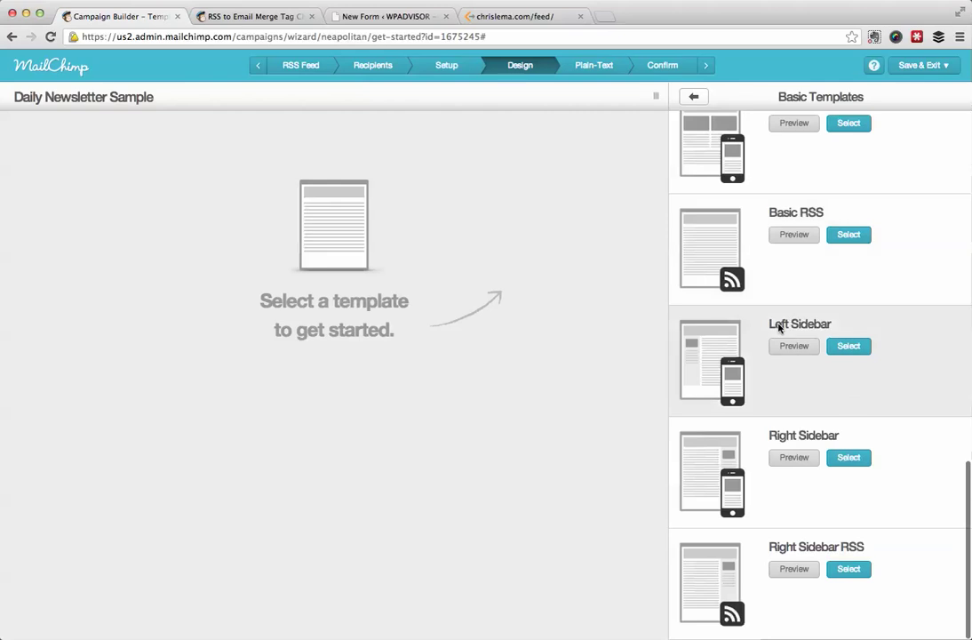
{"action": "scroll", "coordinate": [780, 328], "scroll_direction": "up", "scroll_amount": 3}
{"action": "scroll", "coordinate": [780, 329], "scroll_direction": "down", "scroll_amount": 2}
{"action": "scroll", "coordinate": [779, 329], "scroll_direction": "down", "scroll_amount": 1}
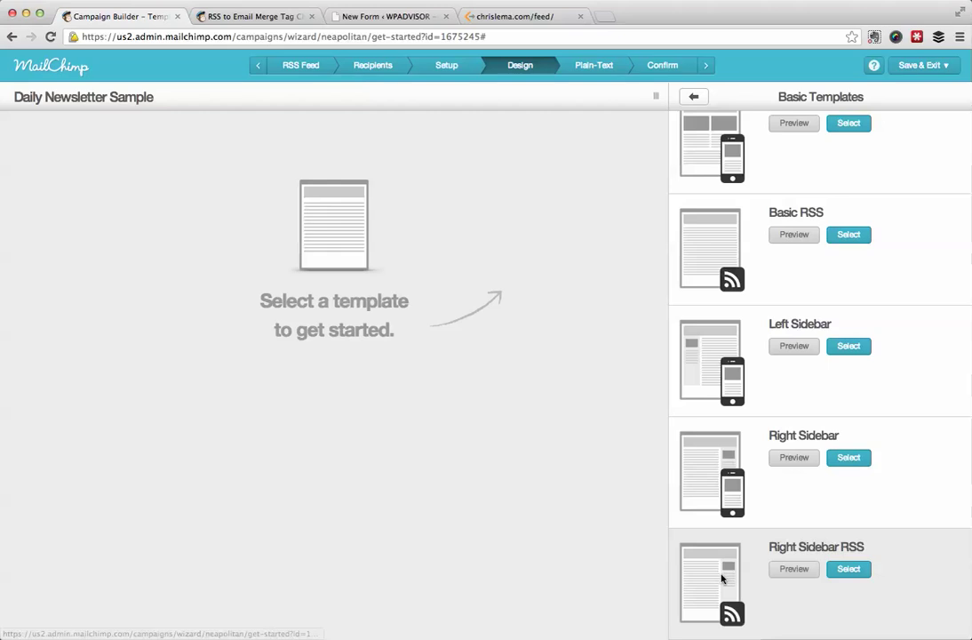
{"action": "left_click", "coordinate": [848, 569]}
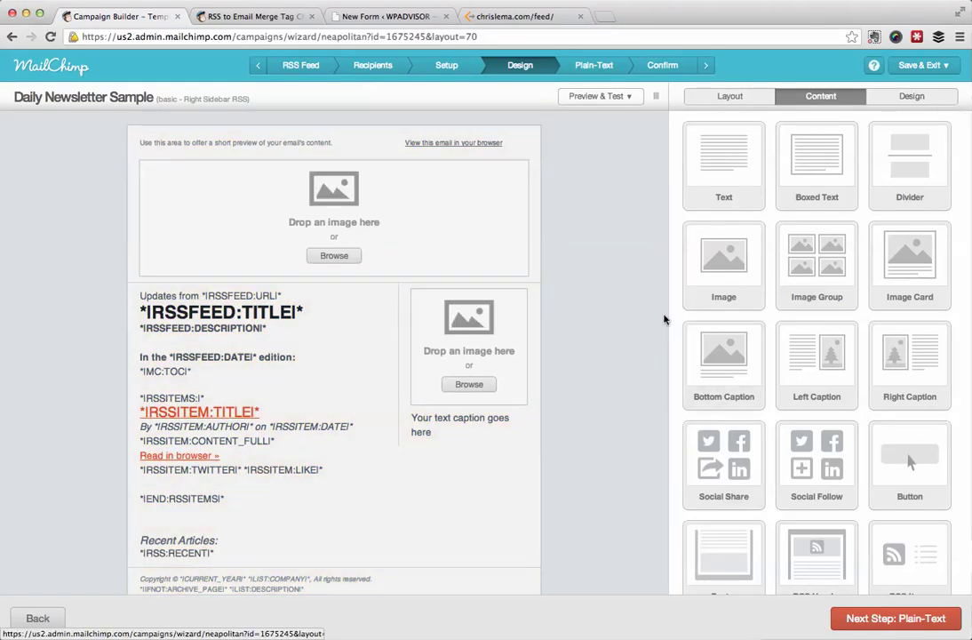
Step: Try the Basic style on the RSS header block and set it back to Advanced
{"action": "mouse_move", "coordinate": [128, 305]}
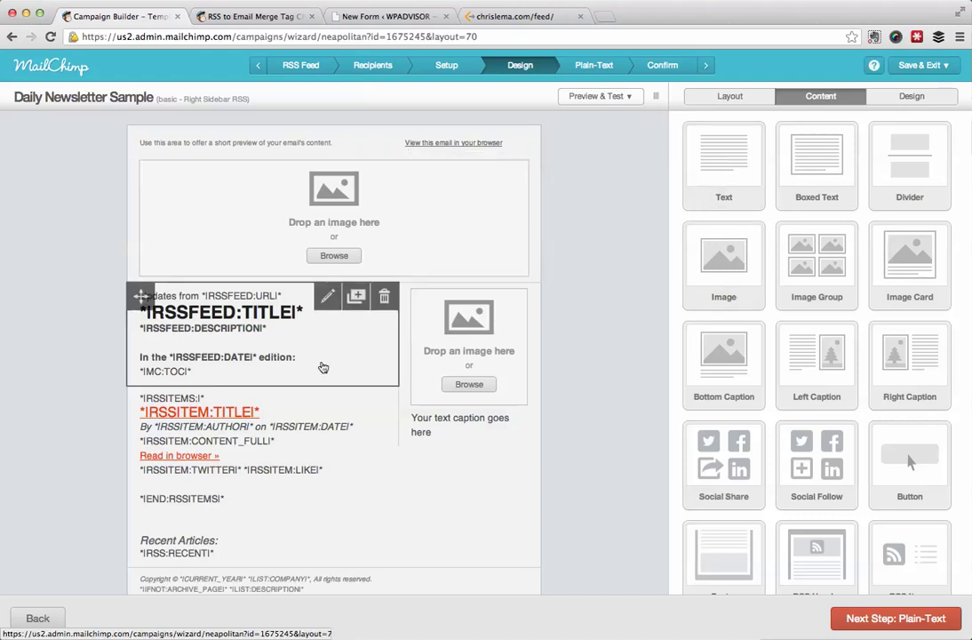
{"action": "left_click", "coordinate": [328, 299]}
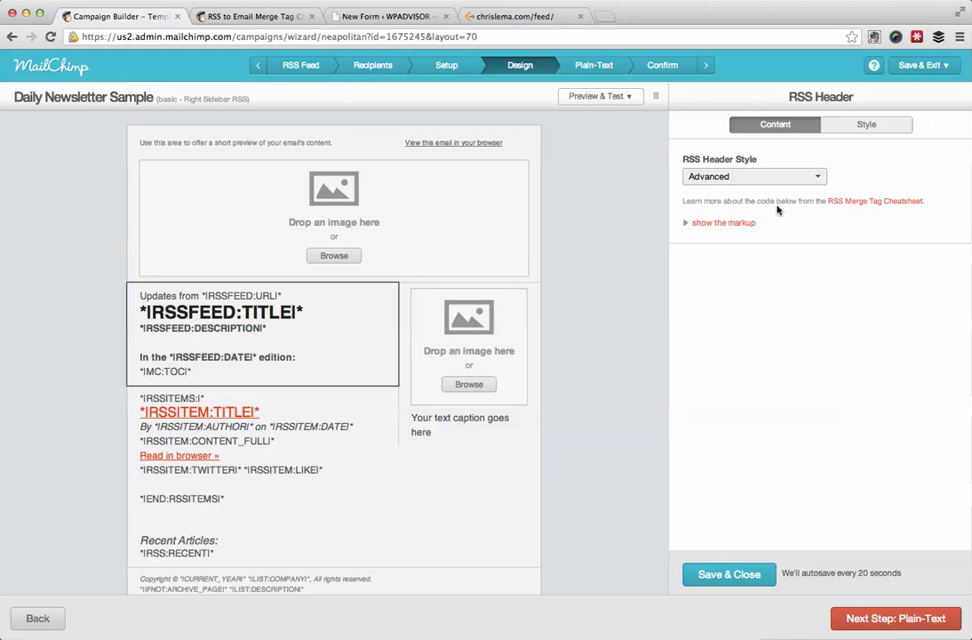
{"action": "left_click", "coordinate": [757, 178]}
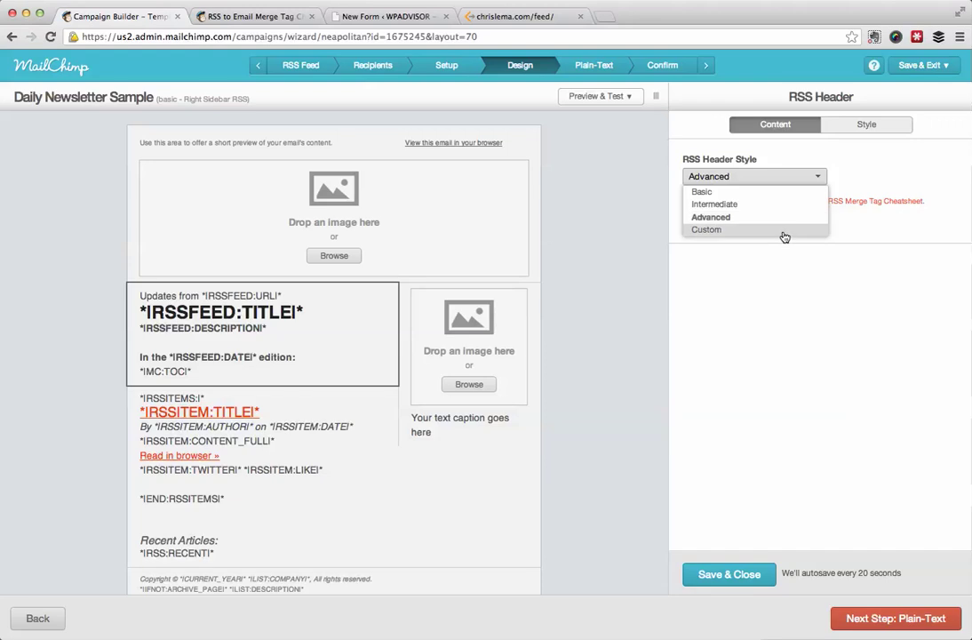
{"action": "left_click", "coordinate": [764, 193]}
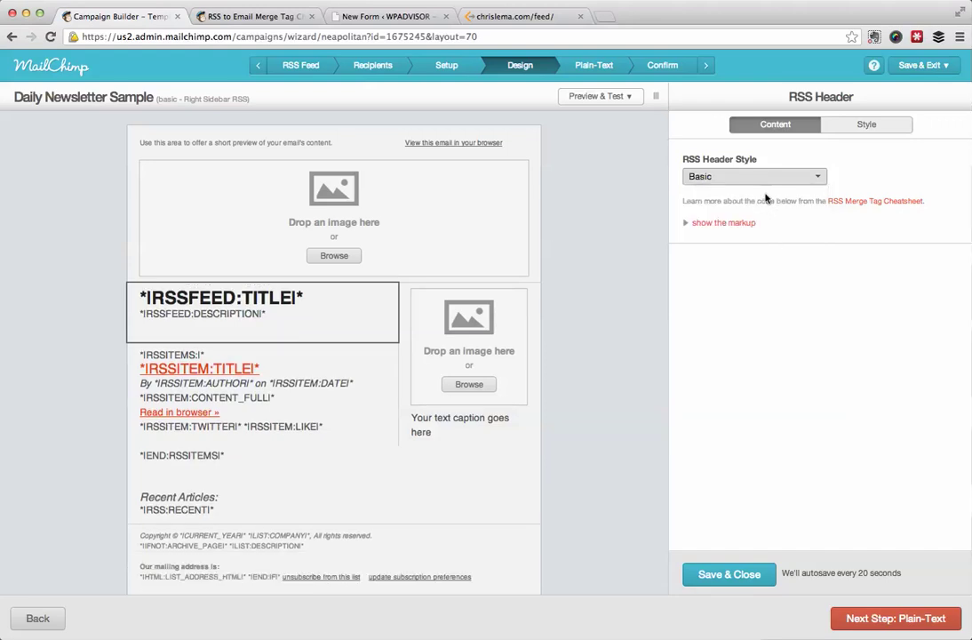
{"action": "mouse_move", "coordinate": [160, 313]}
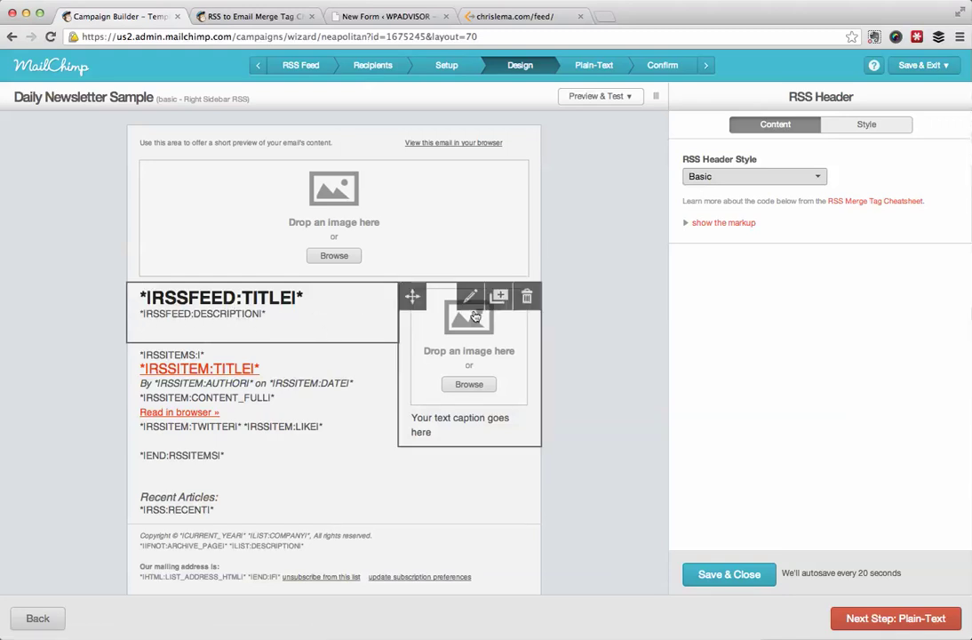
{"action": "mouse_move", "coordinate": [252, 330]}
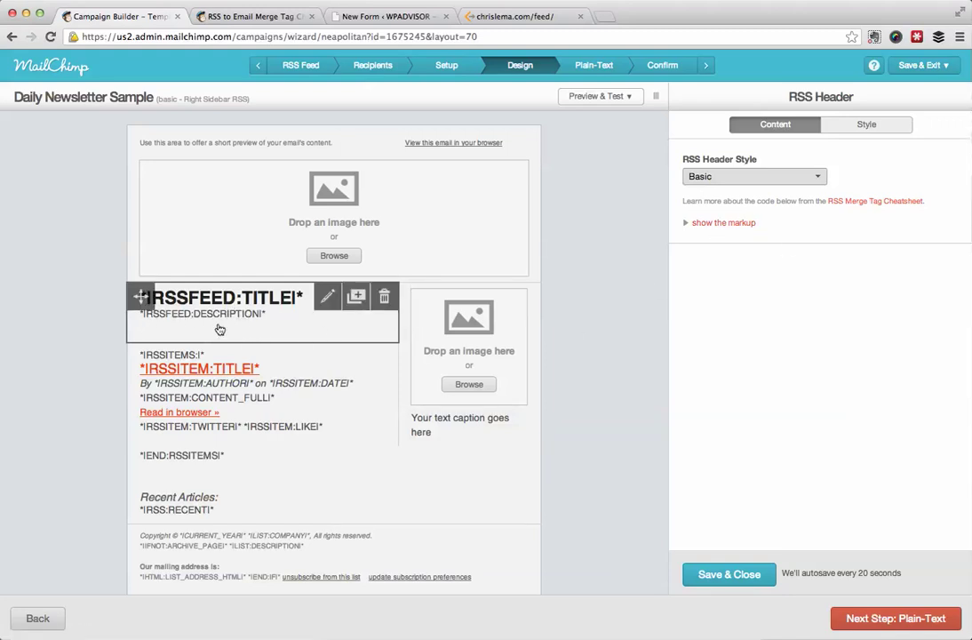
{"action": "left_click", "coordinate": [725, 178]}
{"action": "left_click", "coordinate": [723, 217]}
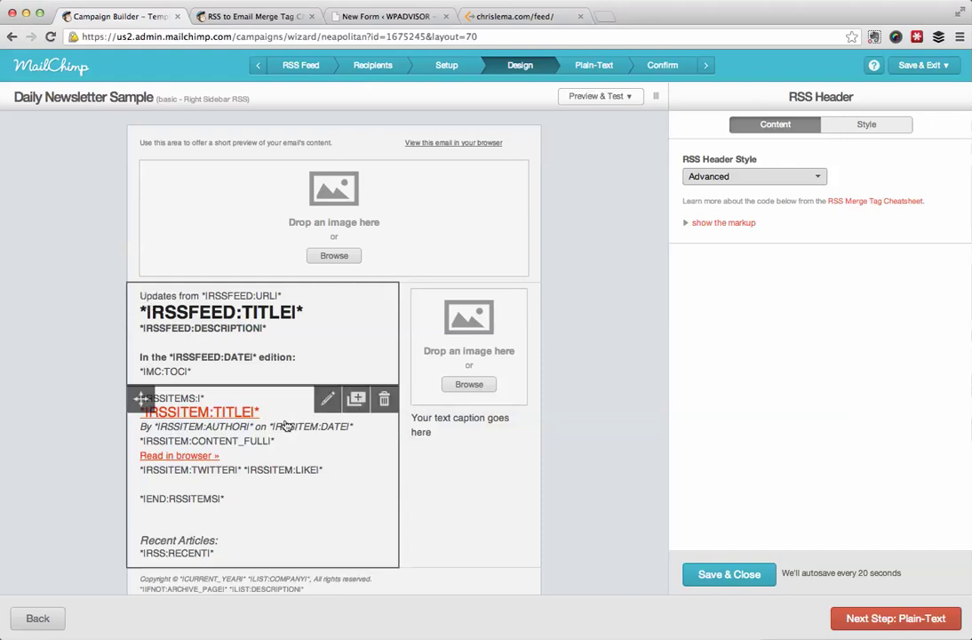
Step: Open the RSS items block for editing and set its style to Excerpts
{"action": "left_click", "coordinate": [327, 400]}
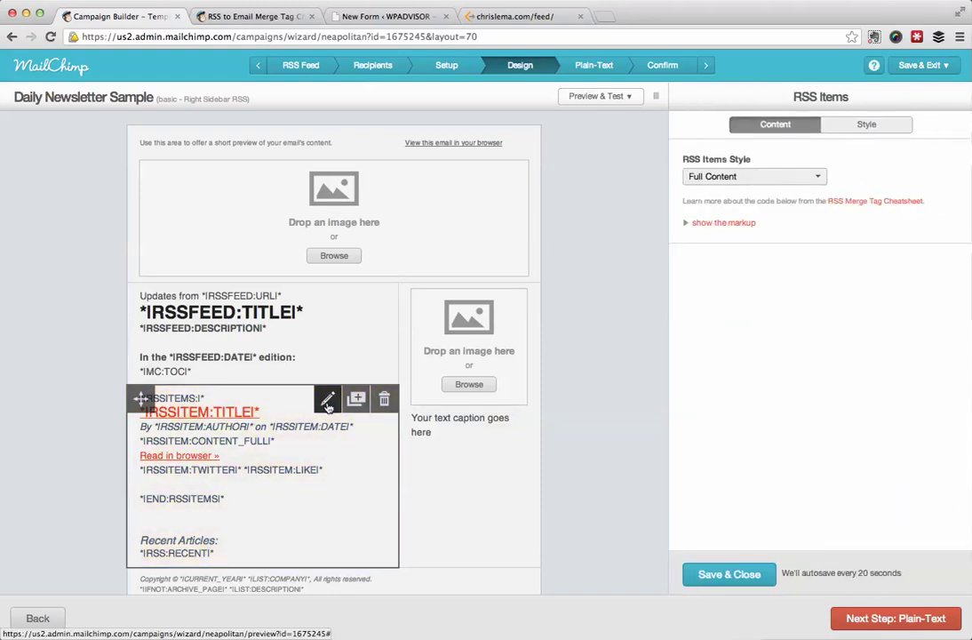
{"action": "left_click", "coordinate": [738, 176]}
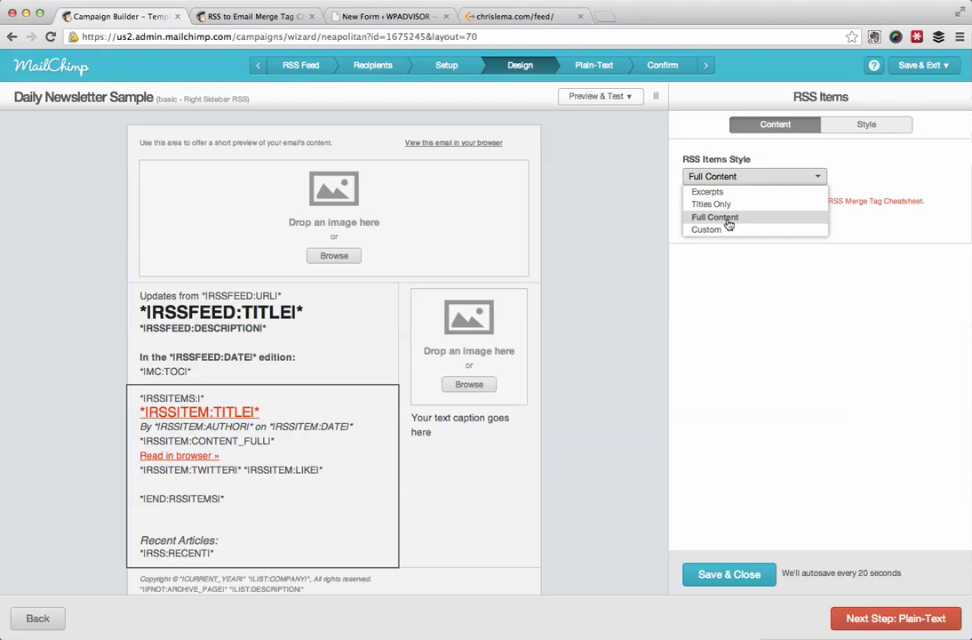
{"action": "left_click", "coordinate": [722, 197]}
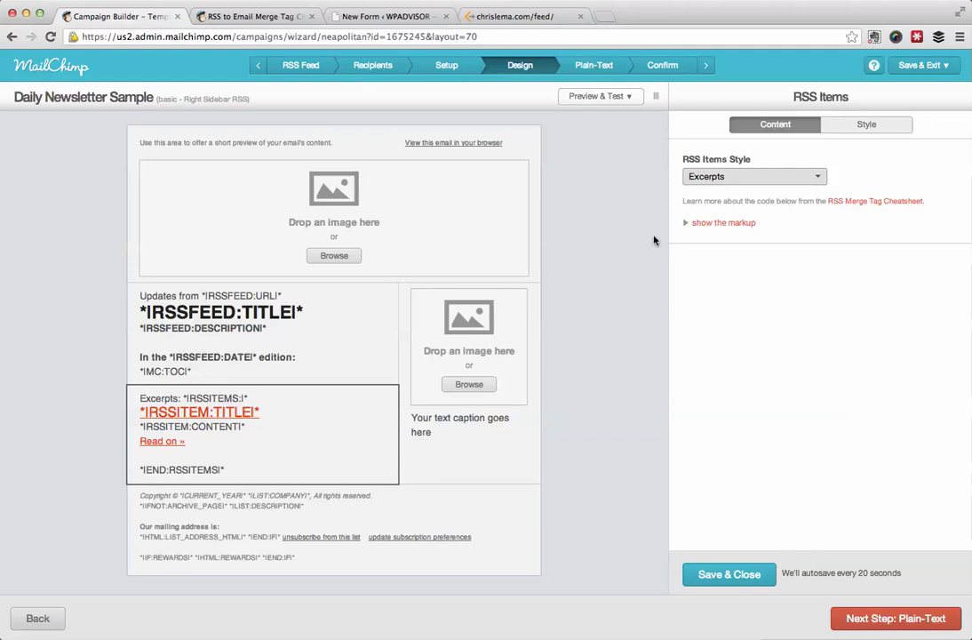
Step: Go to the blog's WordPress admin and open the Reading settings to check how articles are shown in the feed
{"action": "left_click", "coordinate": [521, 20]}
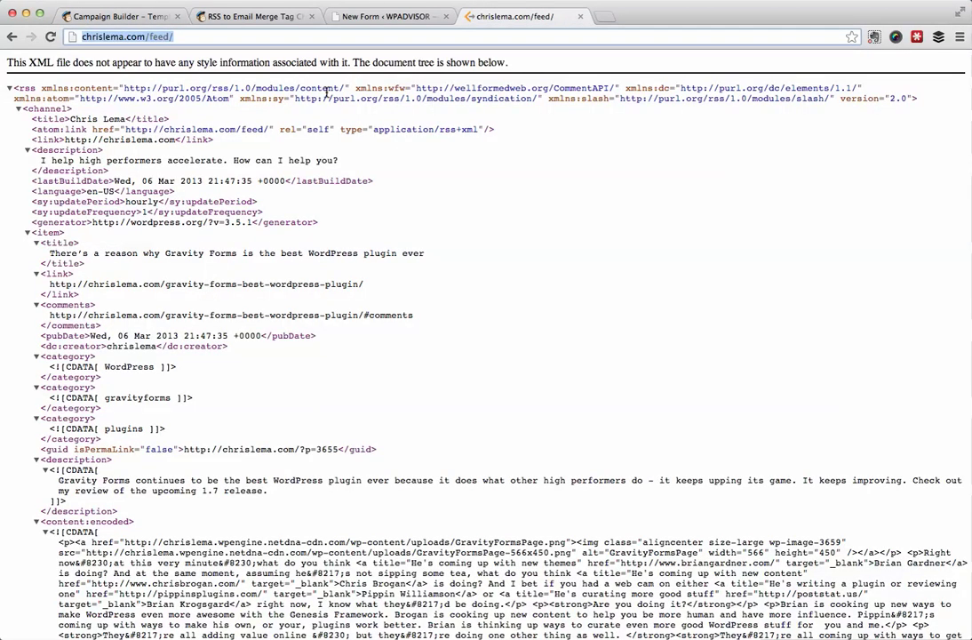
{"action": "left_click", "coordinate": [11, 36]}
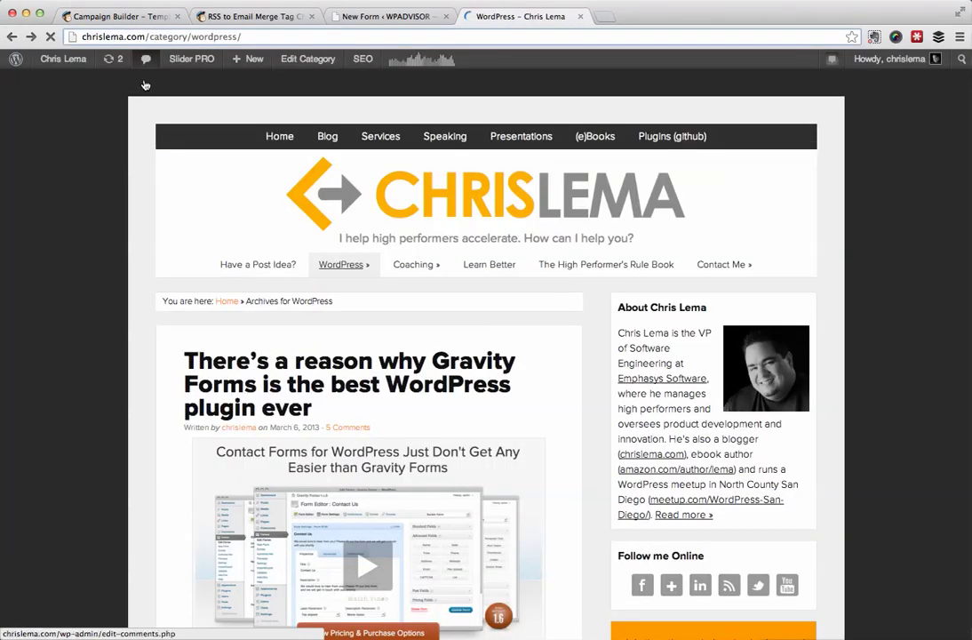
{"action": "mouse_move", "coordinate": [66, 71]}
{"action": "left_click", "coordinate": [59, 84]}
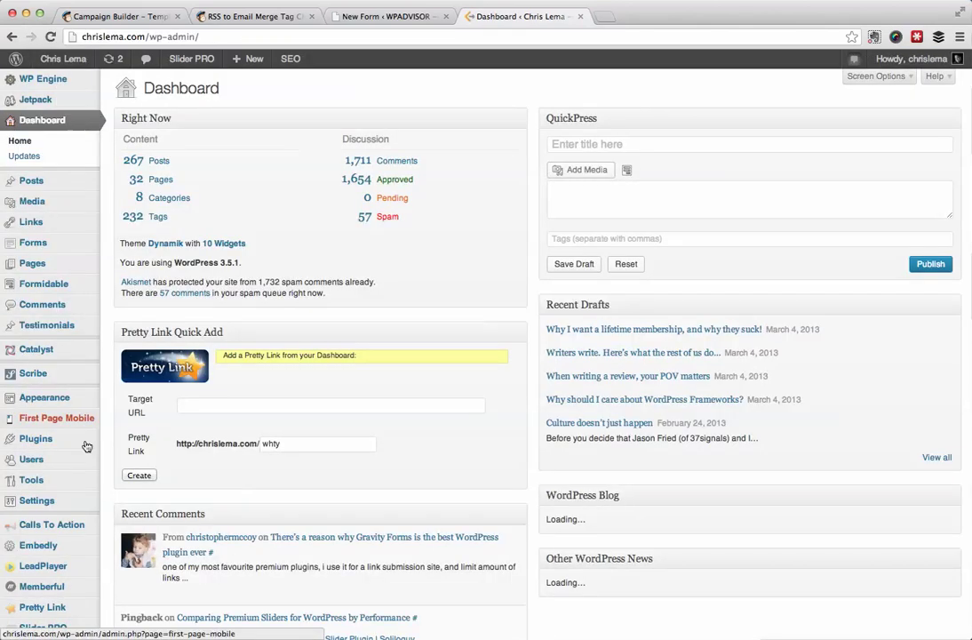
{"action": "scroll", "coordinate": [71, 462], "scroll_direction": "down", "scroll_amount": 5}
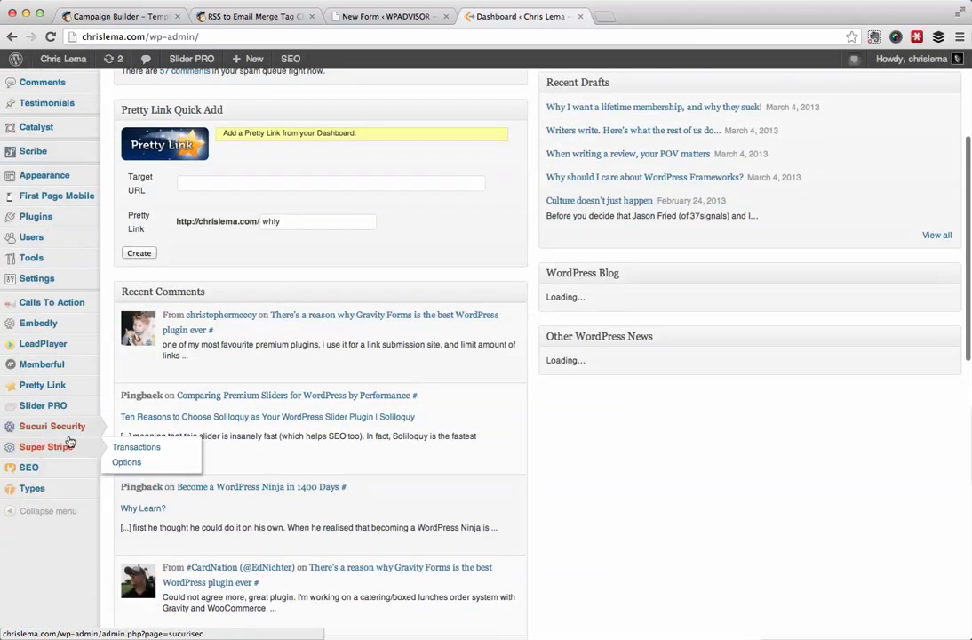
{"action": "mouse_move", "coordinate": [49, 278]}
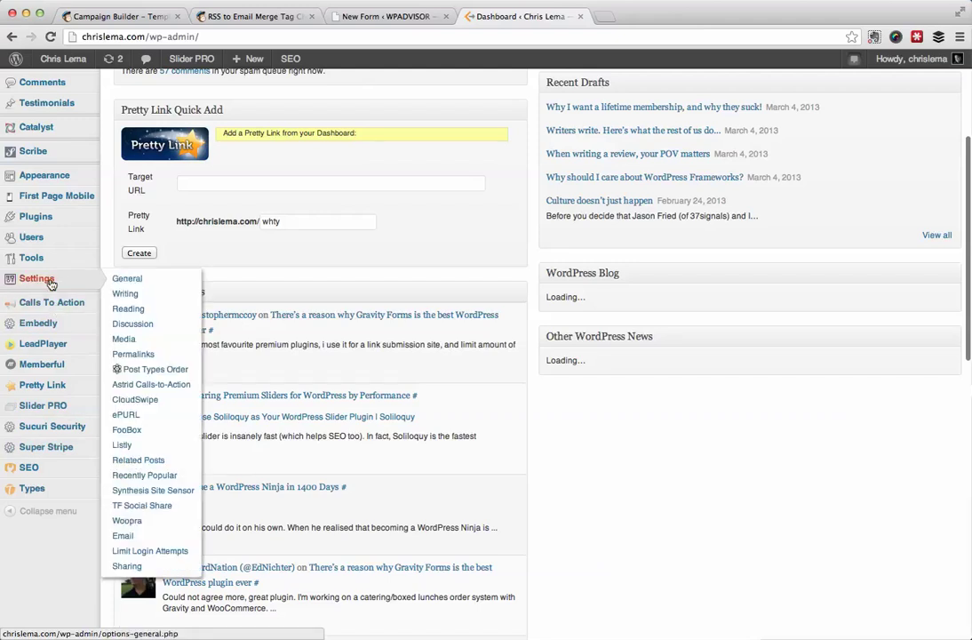
{"action": "left_click", "coordinate": [134, 310]}
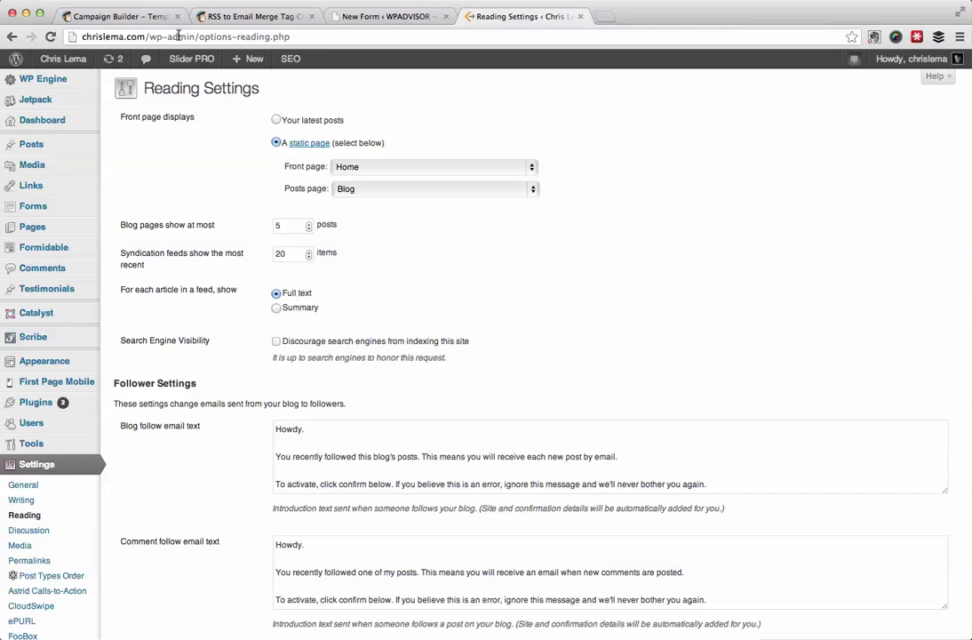
Step: Return to the MailChimp campaign, set the RSS items style to Full Content, and save and close the block
{"action": "left_click", "coordinate": [133, 18]}
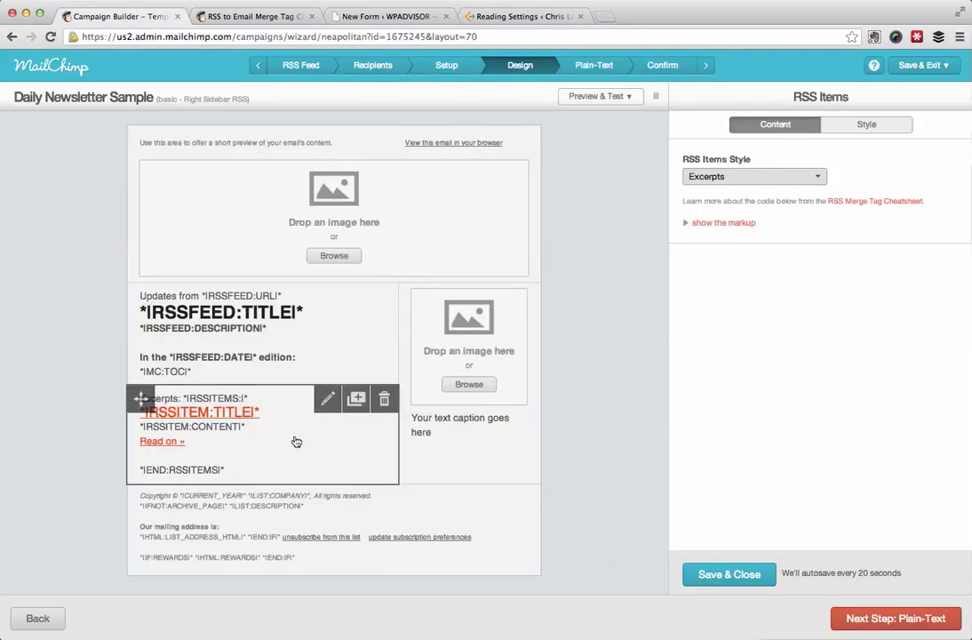
{"action": "left_click", "coordinate": [724, 178]}
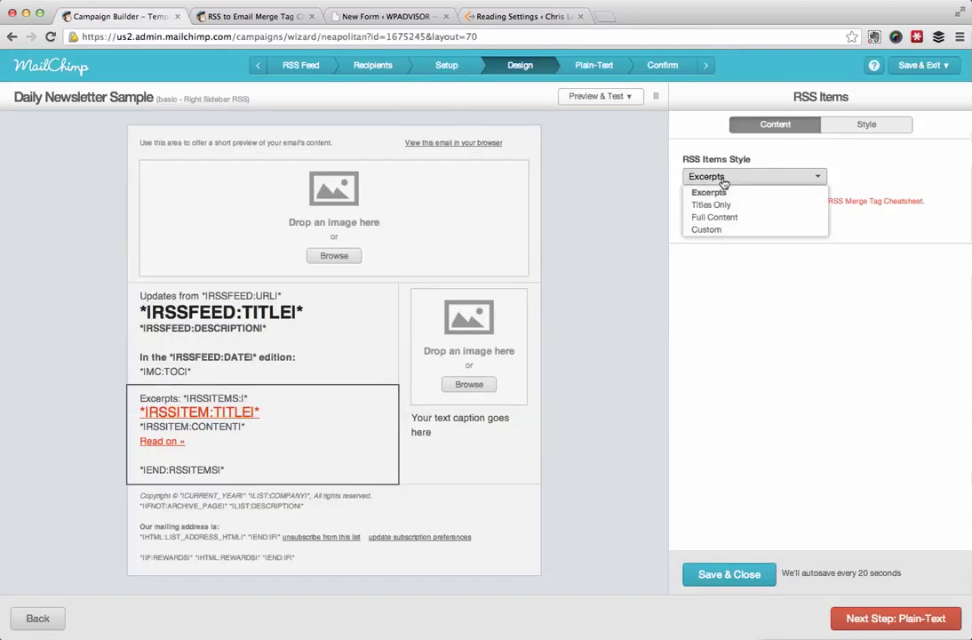
{"action": "left_click", "coordinate": [692, 217]}
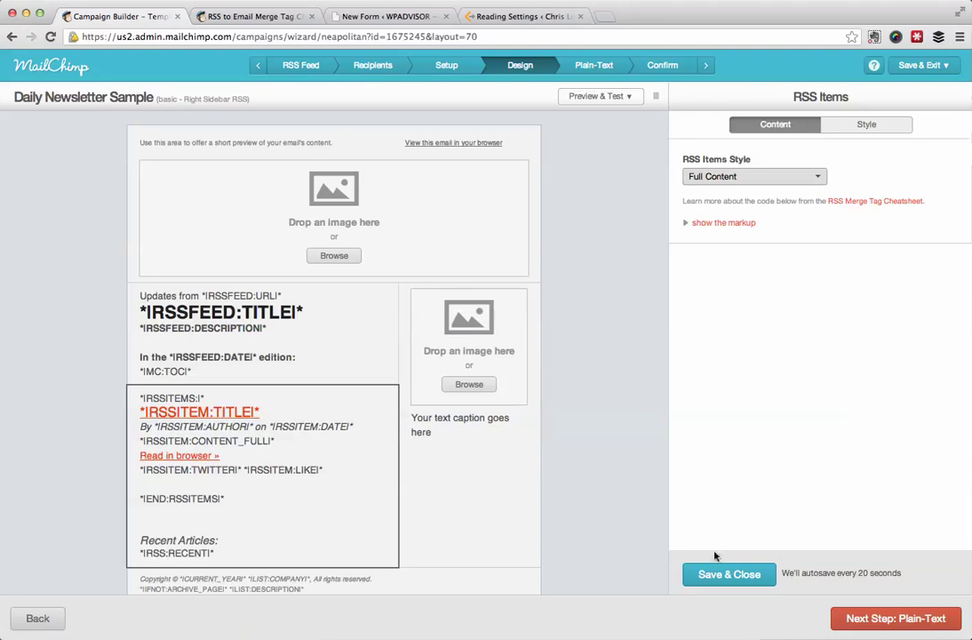
{"action": "left_click", "coordinate": [728, 575]}
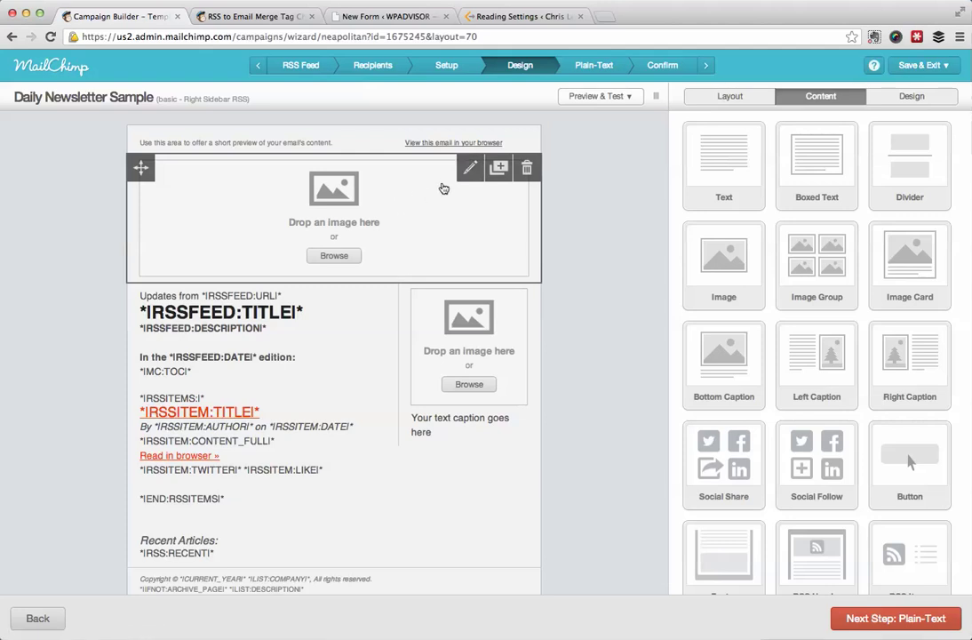
Step: Try to place the stored blog_there_is_no_try image in the header image block
{"action": "left_click", "coordinate": [471, 171]}
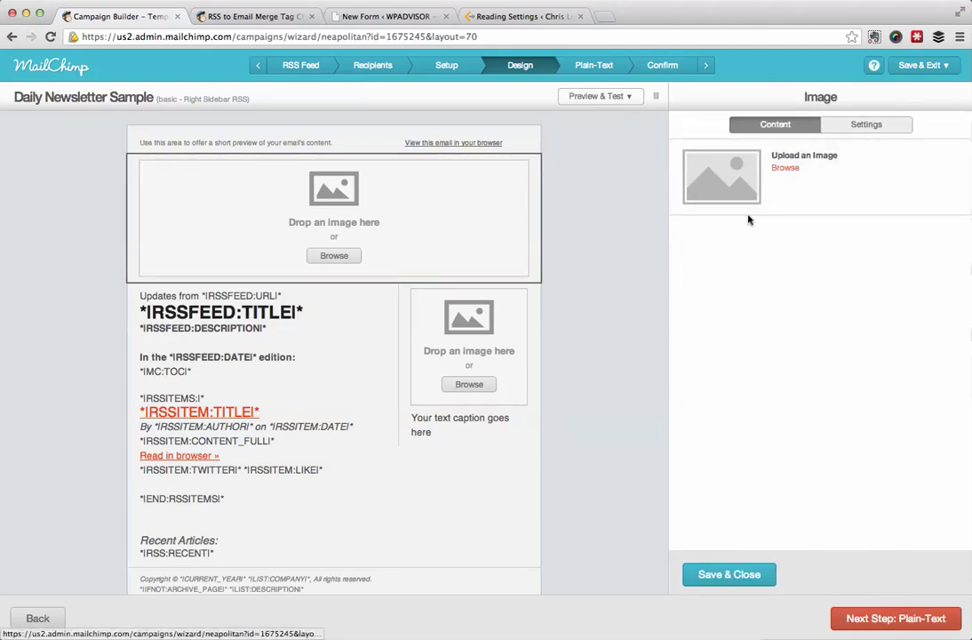
{"action": "left_click", "coordinate": [334, 255]}
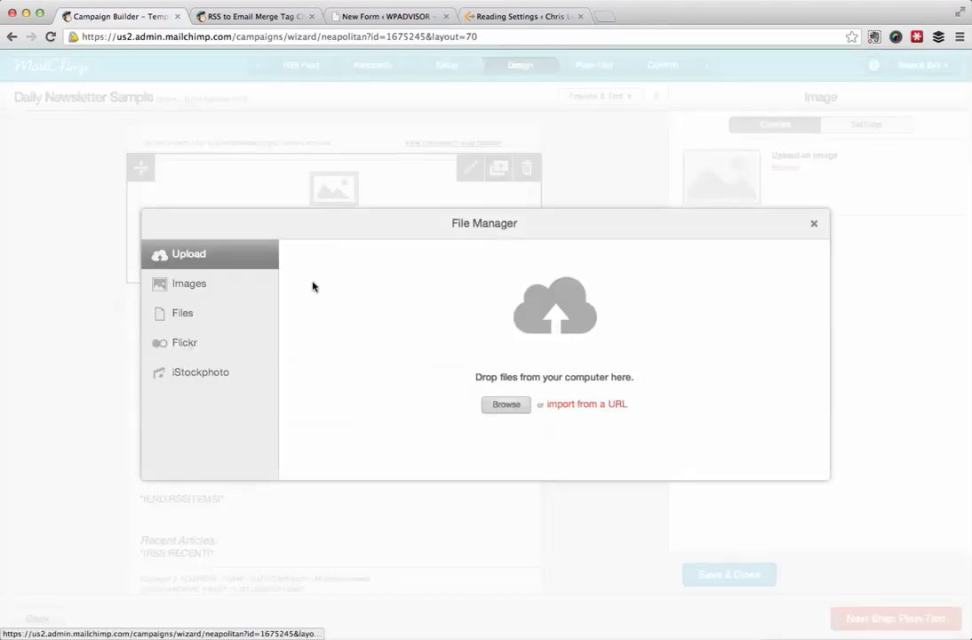
{"action": "left_click", "coordinate": [209, 316]}
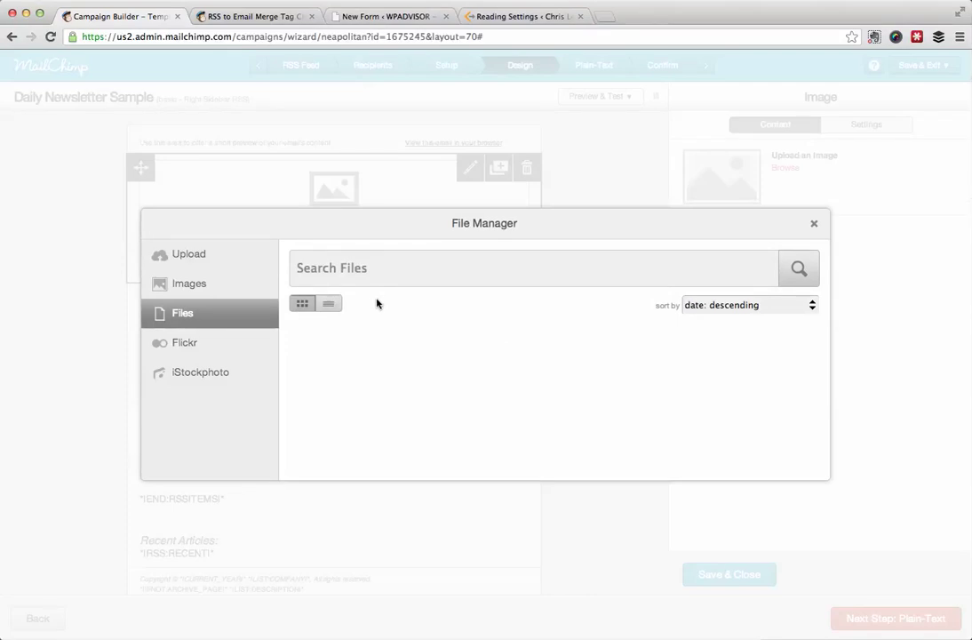
{"action": "left_click", "coordinate": [191, 285]}
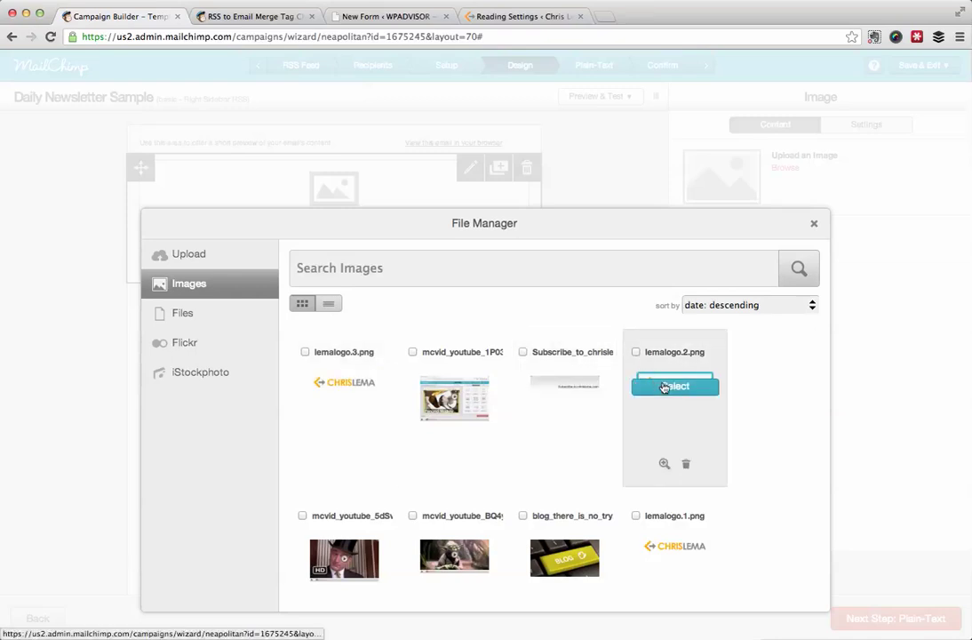
{"action": "left_click", "coordinate": [562, 552]}
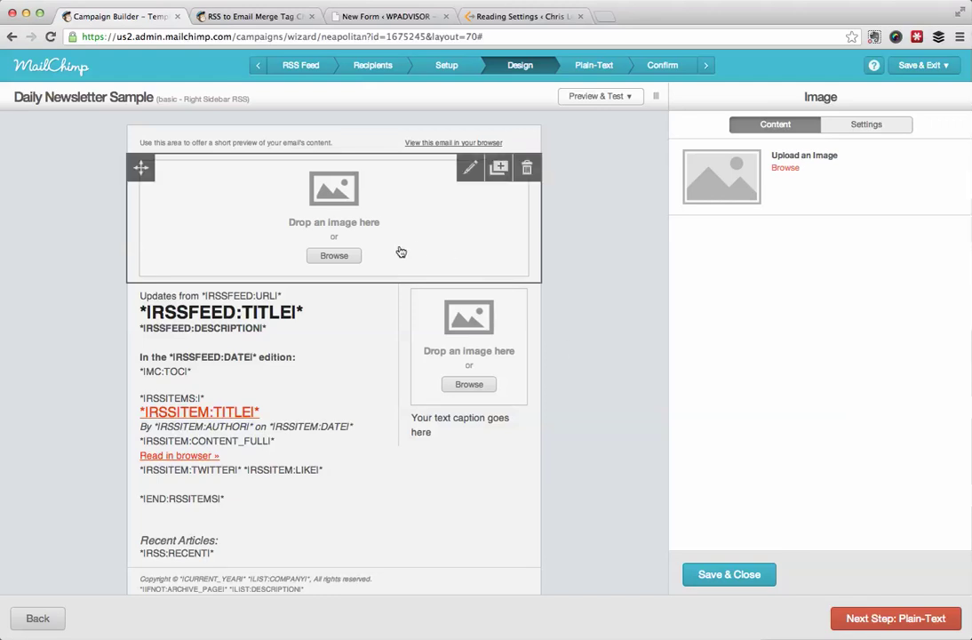
Step: Insert blog_there_is_no_try.png from the stored images as the email's header image, and save and close the block
{"action": "left_click", "coordinate": [336, 258]}
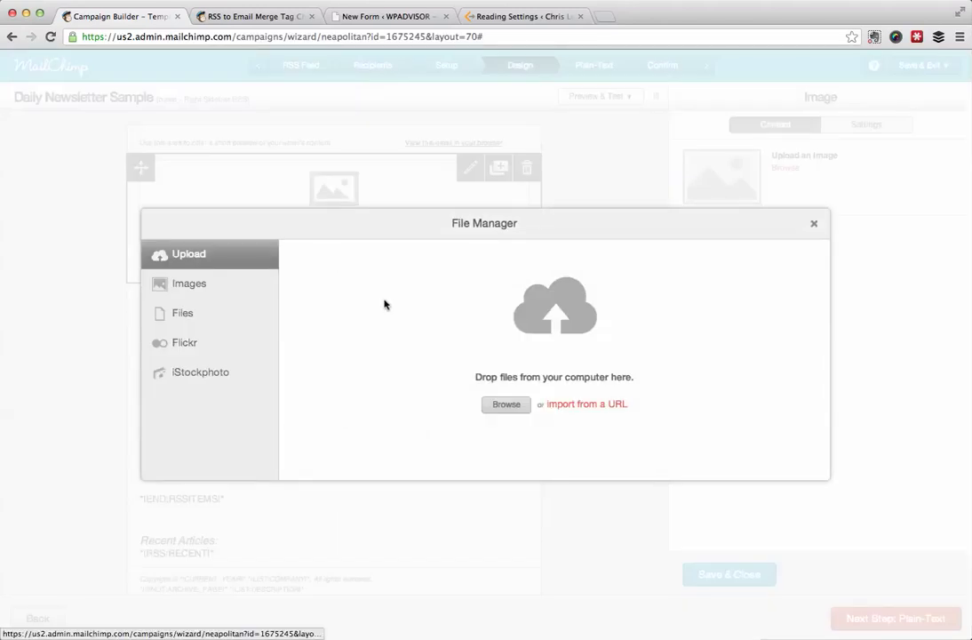
{"action": "left_click", "coordinate": [204, 288]}
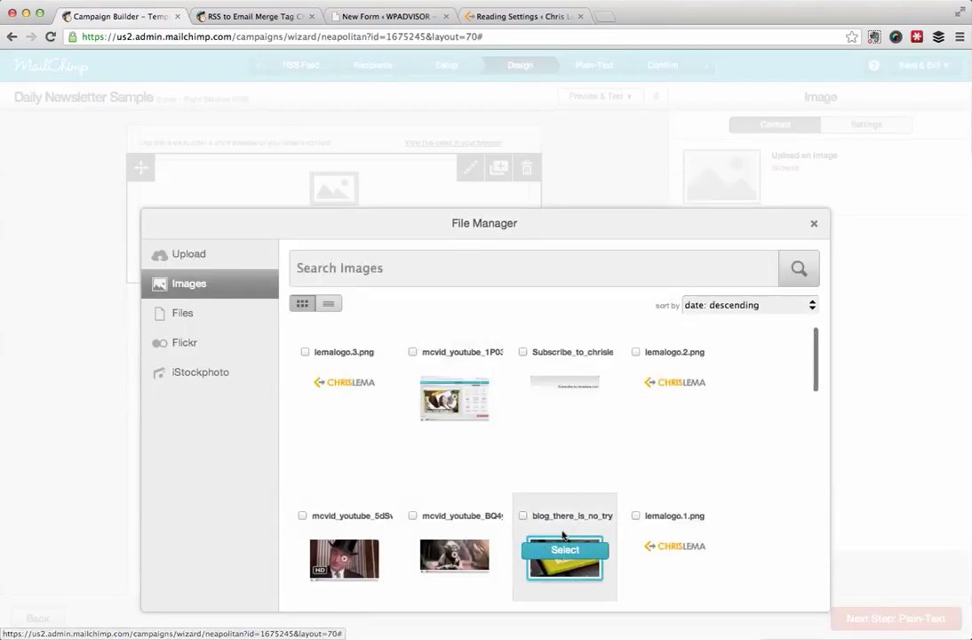
{"action": "left_click", "coordinate": [562, 552]}
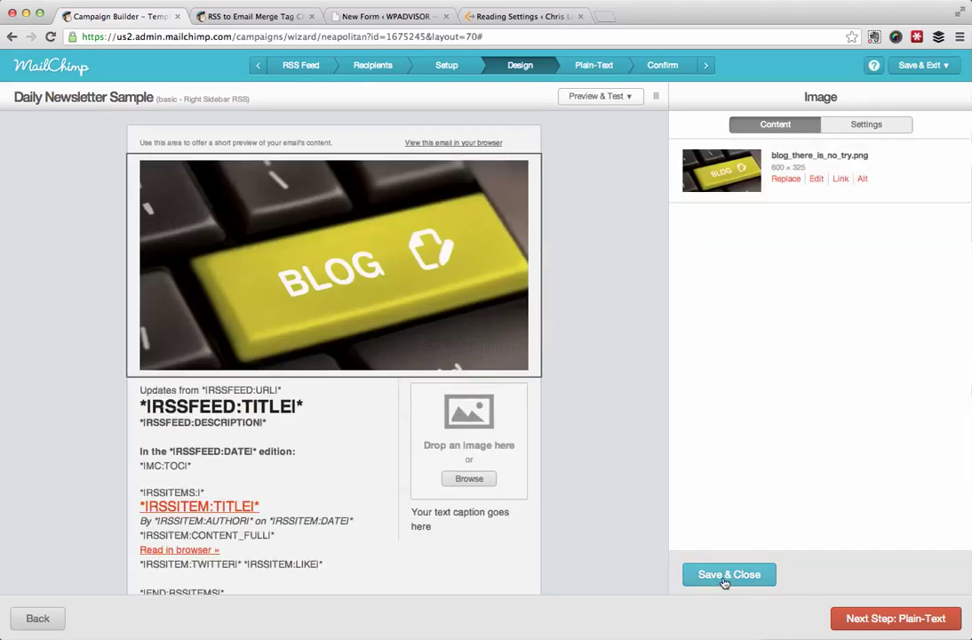
{"action": "left_click", "coordinate": [728, 575]}
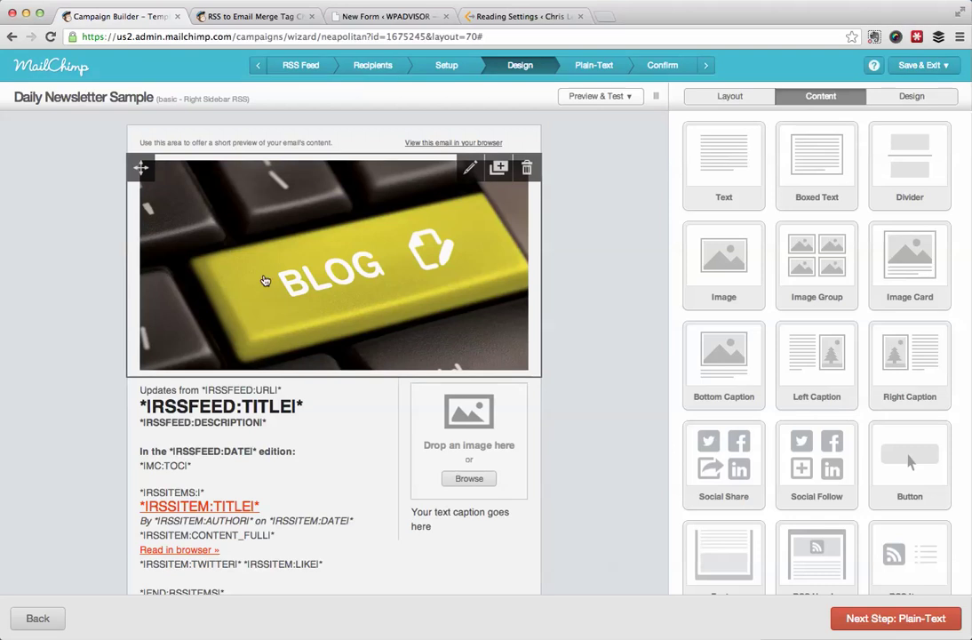
Step: Replace the email's preheader teaser text with "Thanks for subscribing to my daily post!", and save and close the block
{"action": "left_click", "coordinate": [252, 148]}
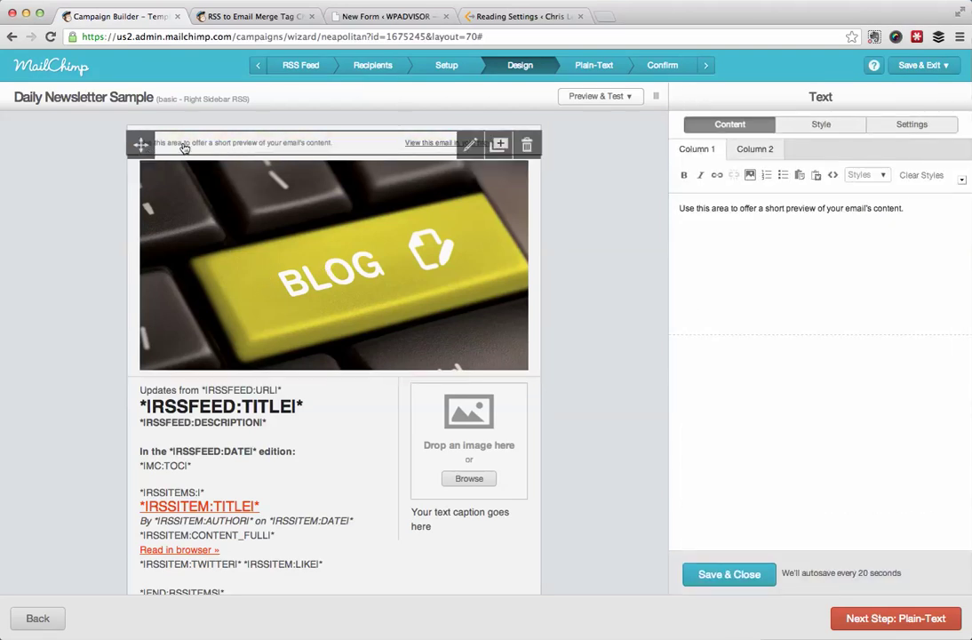
{"action": "left_click_drag", "start_coordinate": [907, 209], "coordinate": [663, 208]}
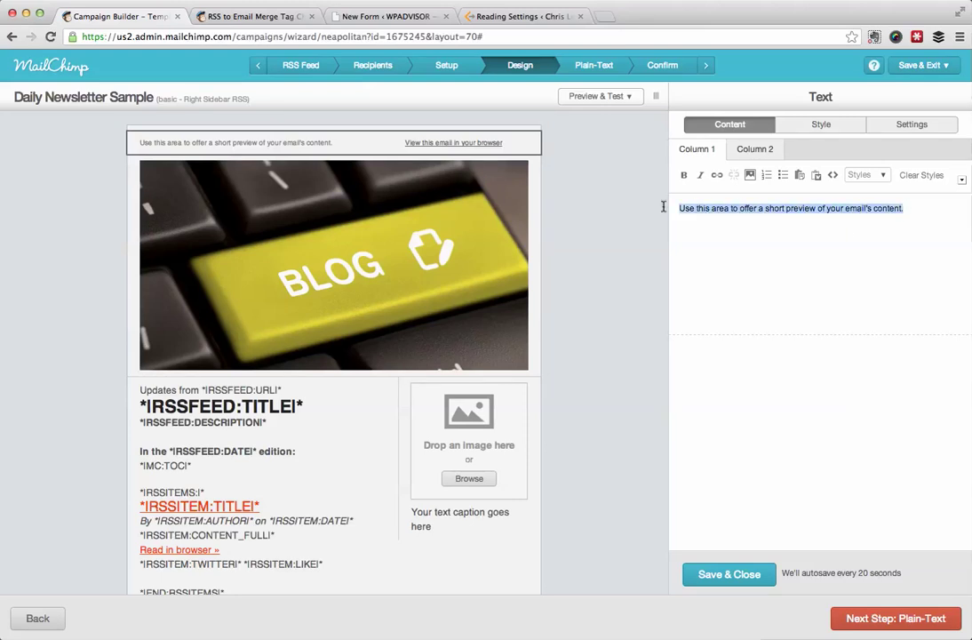
{"action": "type", "text": "Thanks for subscribing to my daily post!"}
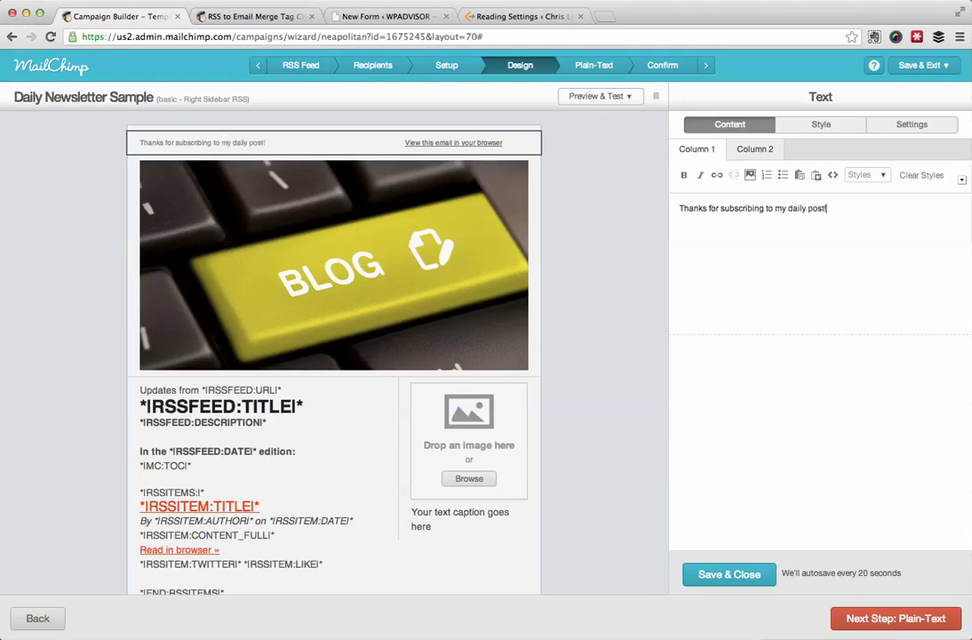
{"action": "left_click", "coordinate": [727, 574]}
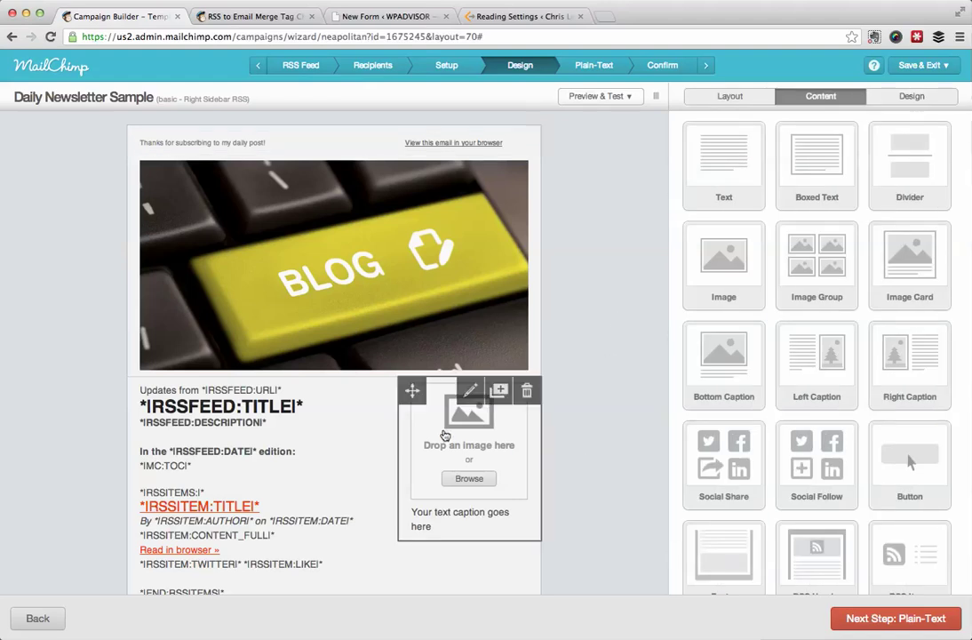
Step: Add a Social Follow block to the email's sidebar, delete the image caption block above it, and save and close
{"action": "scroll", "coordinate": [565, 458], "scroll_direction": "down", "scroll_amount": 3}
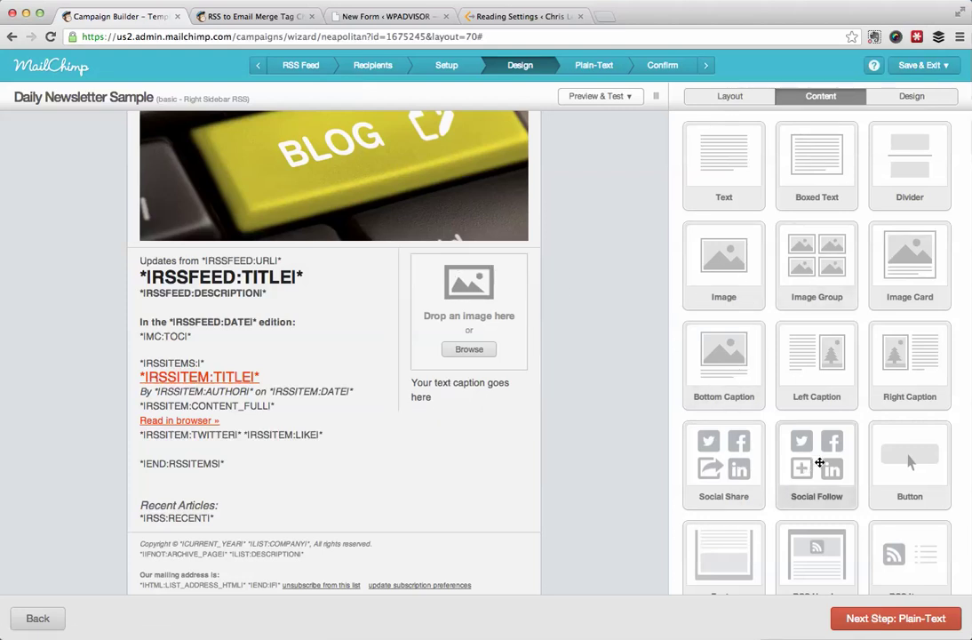
{"action": "left_click_drag", "start_coordinate": [824, 459], "coordinate": [484, 371]}
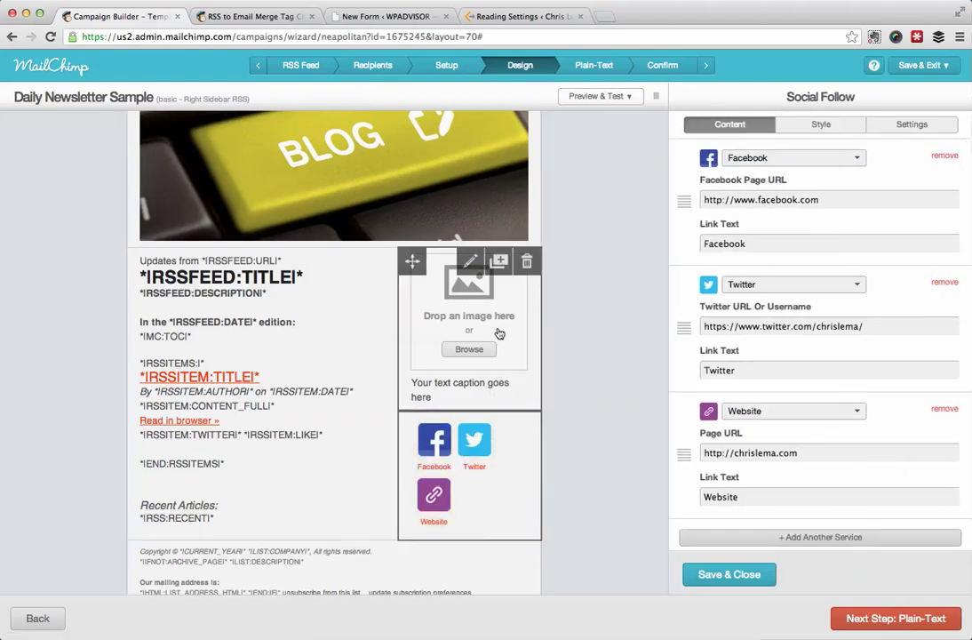
{"action": "left_click", "coordinate": [527, 264]}
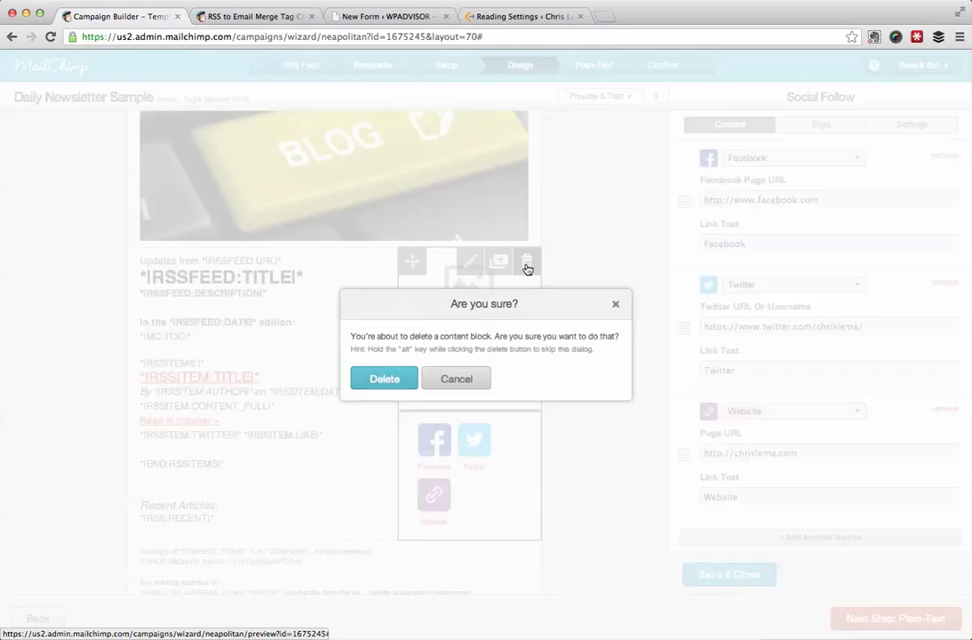
{"action": "left_click", "coordinate": [387, 379]}
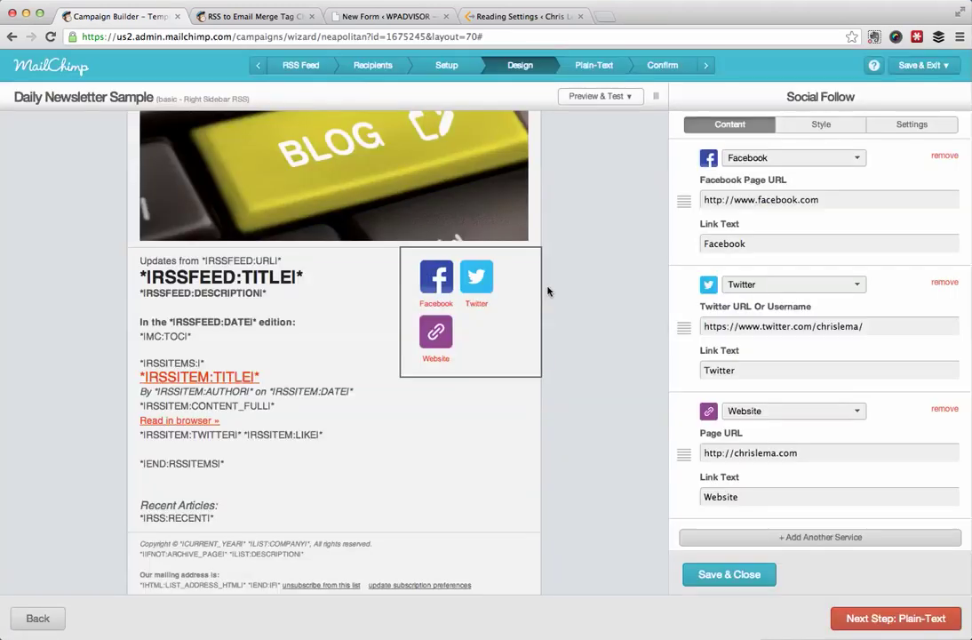
{"action": "left_click", "coordinate": [828, 200]}
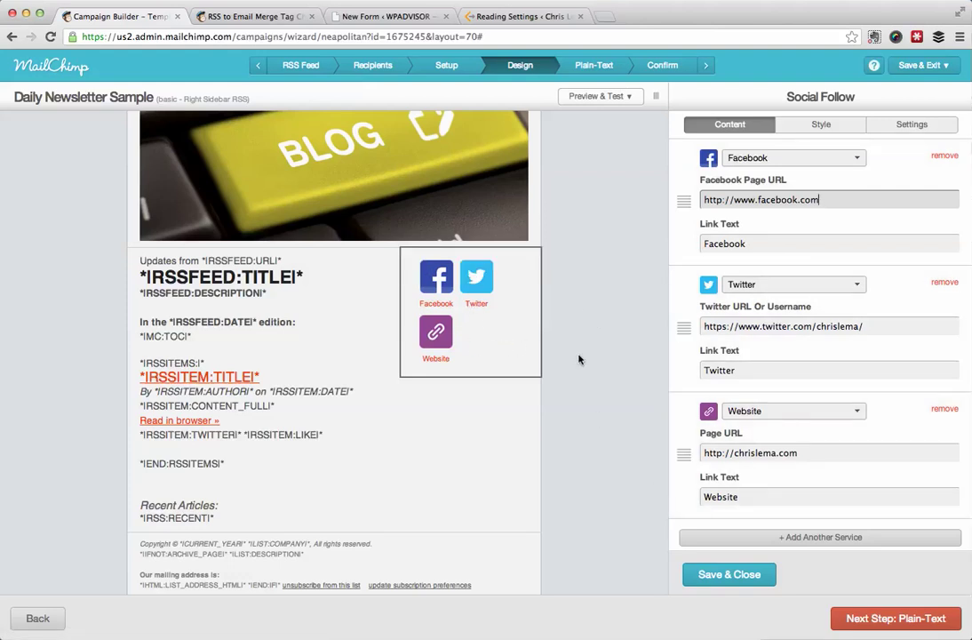
{"action": "left_click", "coordinate": [725, 576]}
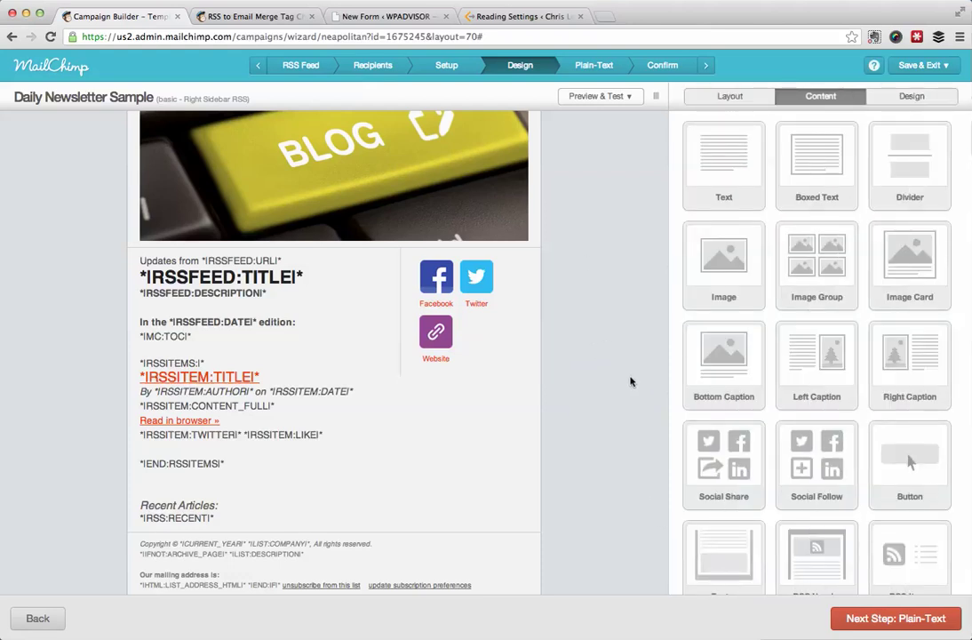
Step: Continue to the plain-text version of the campaign, review the generated message, and proceed to the confirmation page
{"action": "left_click", "coordinate": [628, 98]}
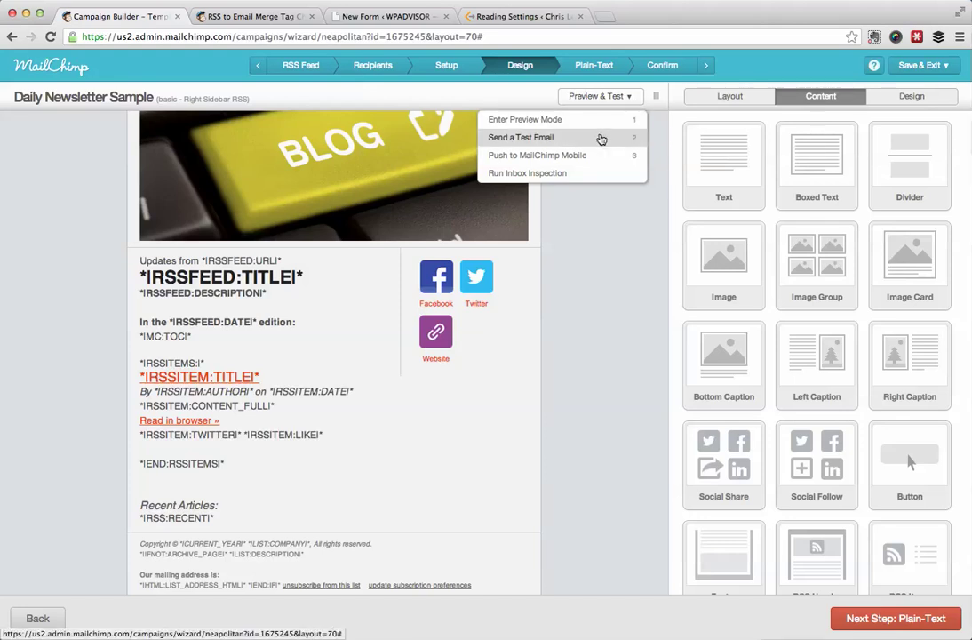
{"action": "left_click", "coordinate": [622, 355]}
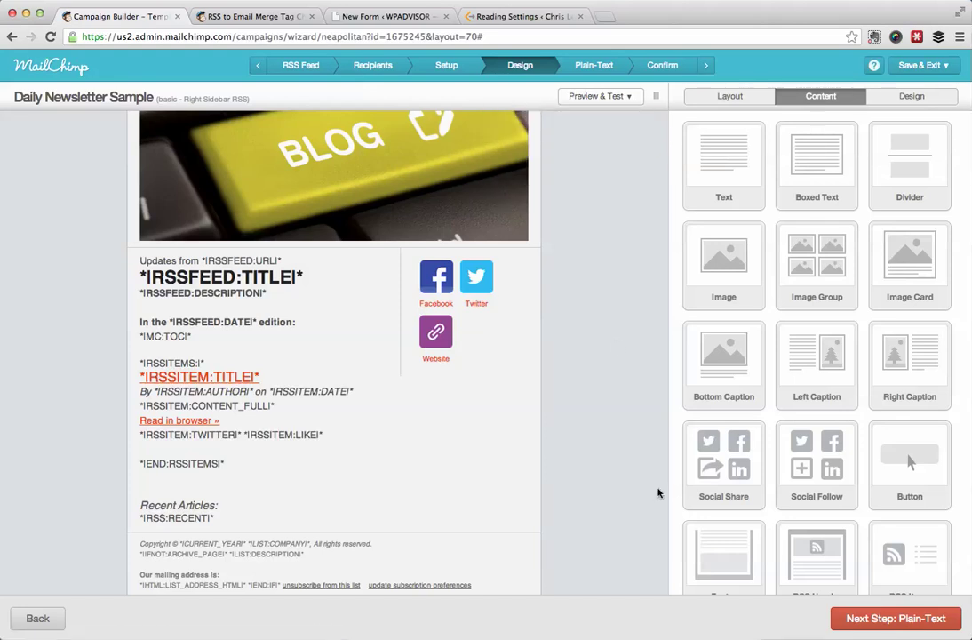
{"action": "left_click", "coordinate": [873, 622]}
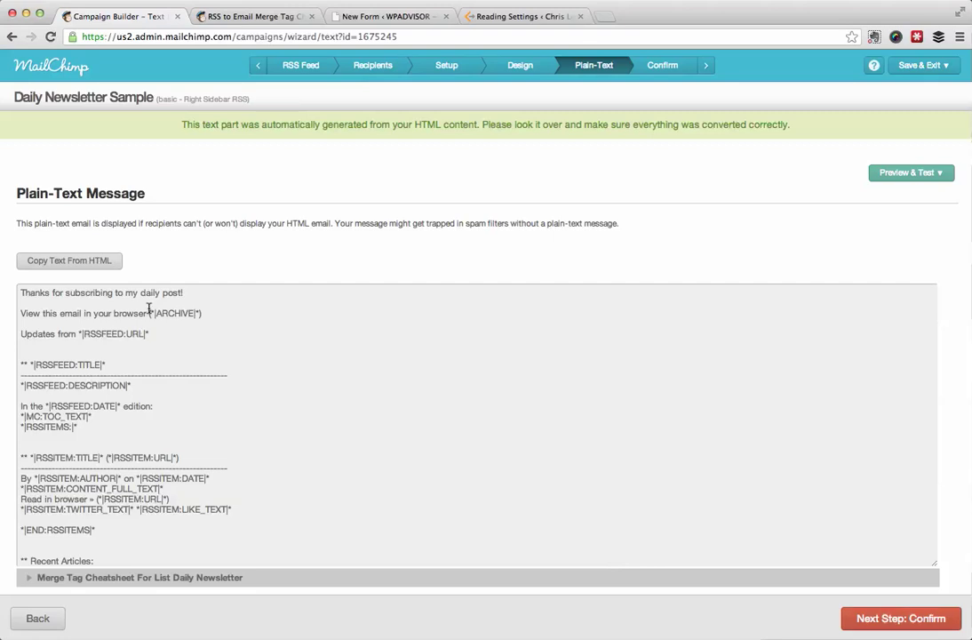
{"action": "scroll", "coordinate": [328, 495], "scroll_direction": "down", "scroll_amount": 10}
{"action": "scroll", "coordinate": [311, 447], "scroll_direction": "up", "scroll_amount": 10}
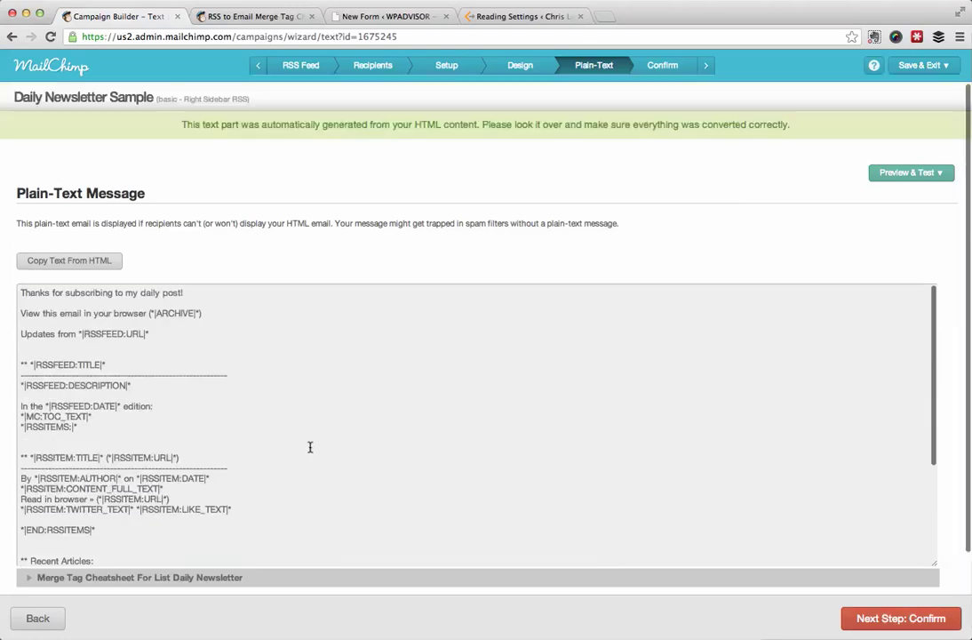
{"action": "left_click", "coordinate": [911, 619]}
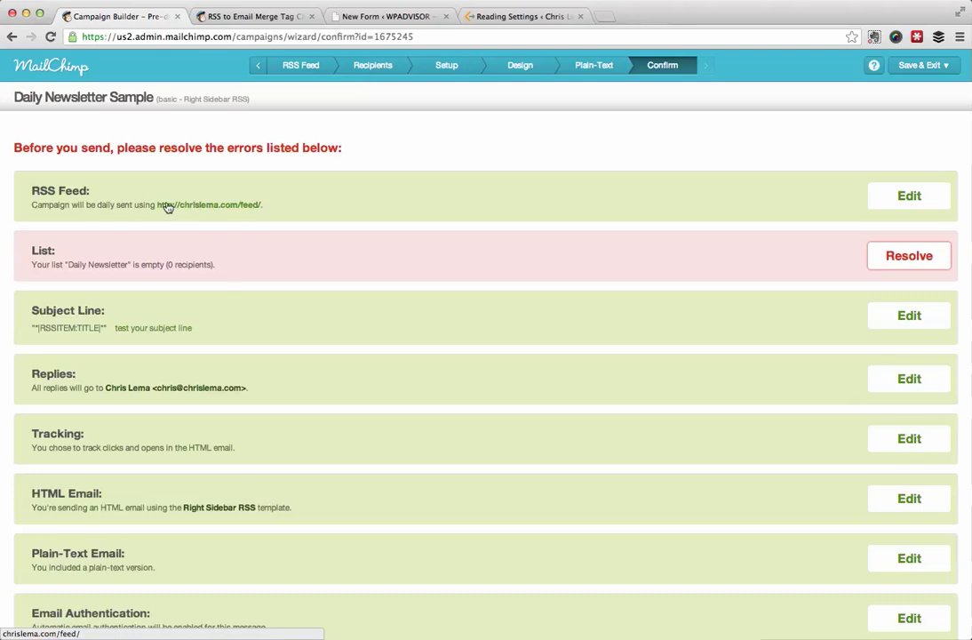
Step: Look over the pre-delivery checklist and open the popup preview of the campaign
{"action": "scroll", "coordinate": [347, 436], "scroll_direction": "down", "scroll_amount": 3}
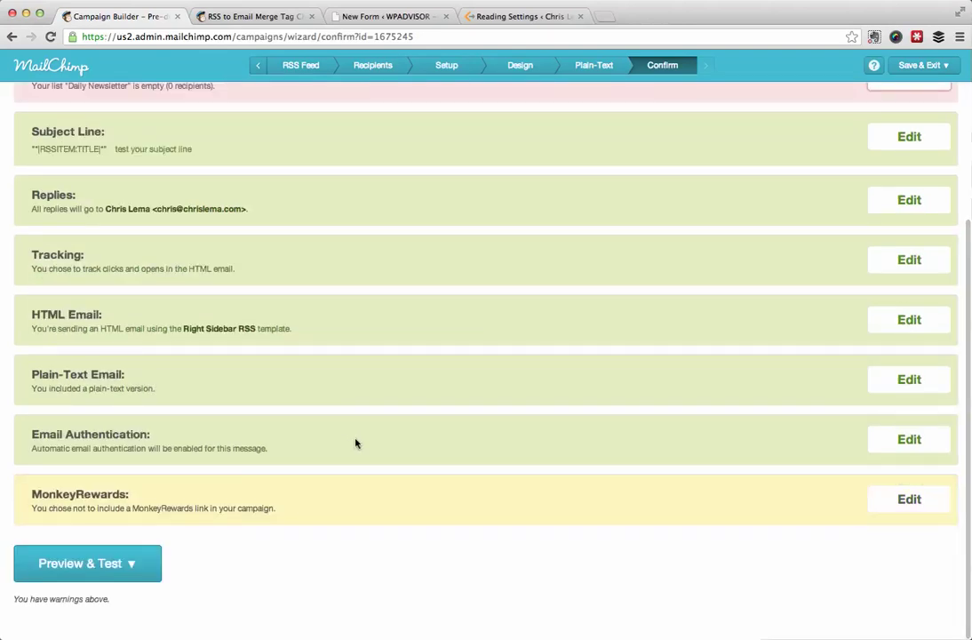
{"action": "left_click", "coordinate": [84, 570]}
{"action": "scroll", "coordinate": [208, 573], "scroll_direction": "down", "scroll_amount": 1}
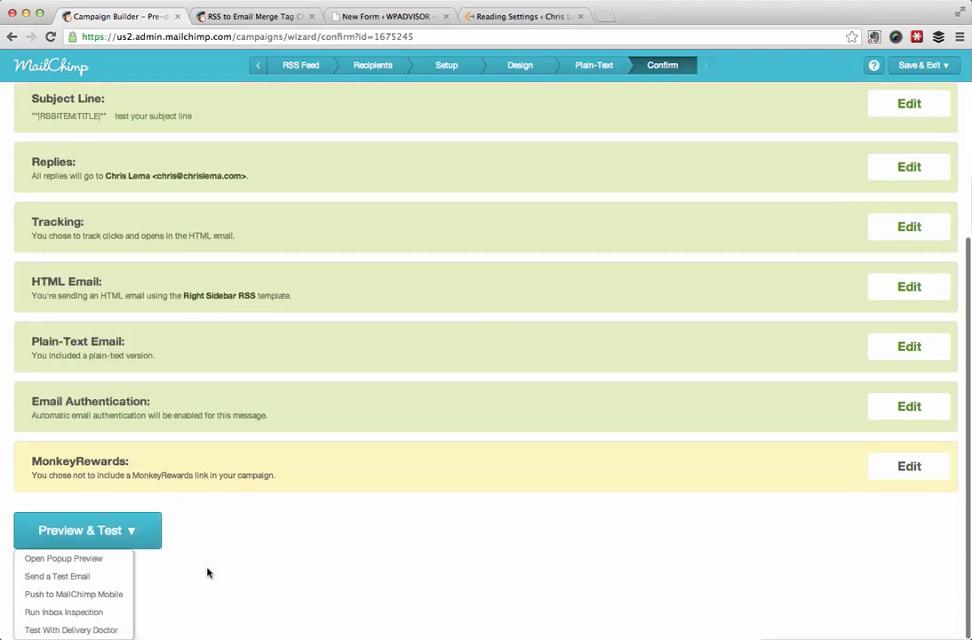
{"action": "left_click", "coordinate": [104, 558]}
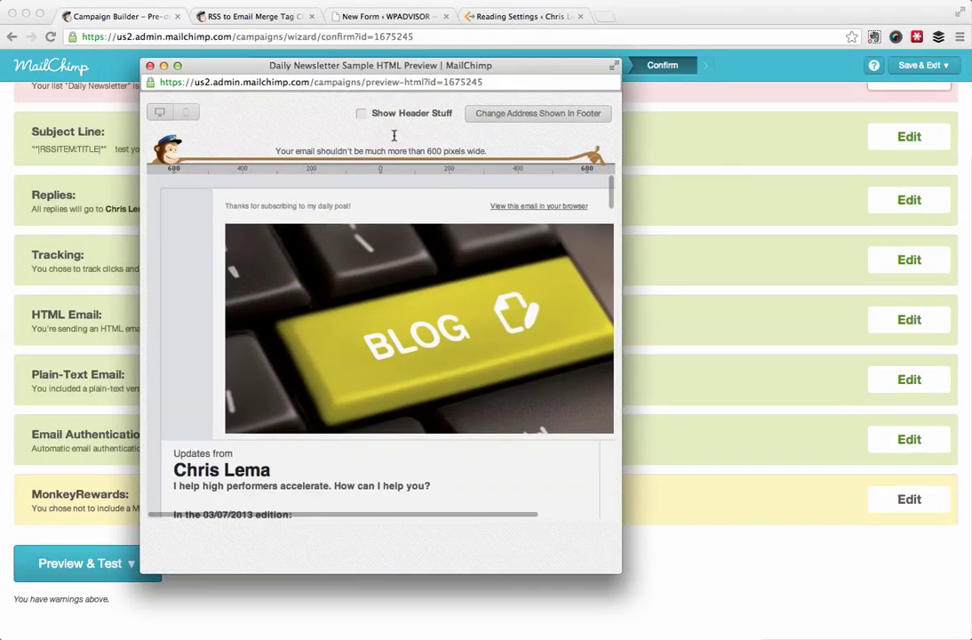
Step: Examine the previewed email from header to footer, including the post content, recent articles and sidebar social links, and close the preview
{"action": "scroll", "coordinate": [404, 349], "scroll_direction": "down", "scroll_amount": 5}
{"action": "scroll", "coordinate": [295, 300], "scroll_direction": "up", "scroll_amount": 2}
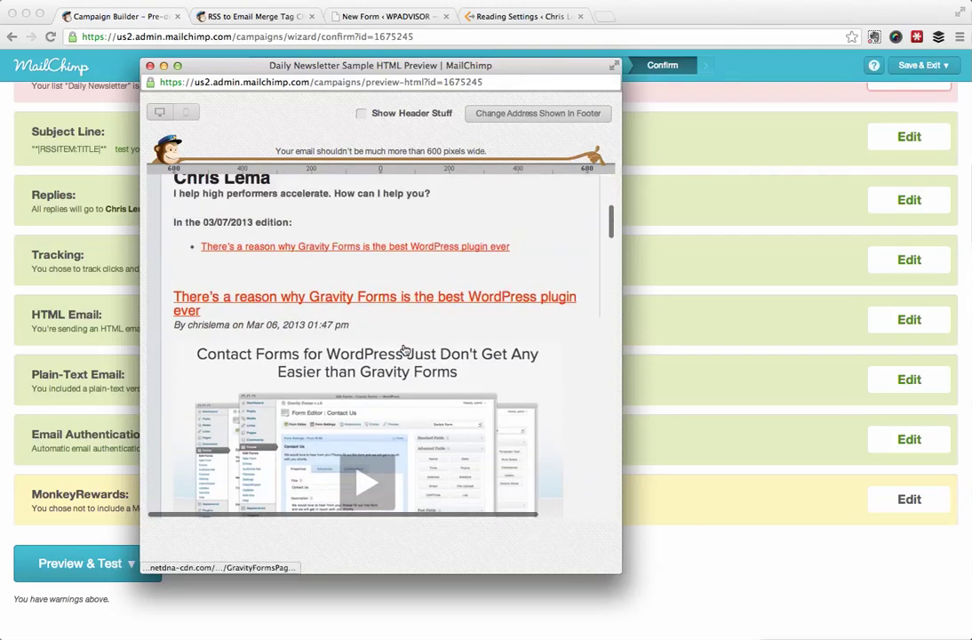
{"action": "scroll", "coordinate": [295, 300], "scroll_direction": "up", "scroll_amount": 1}
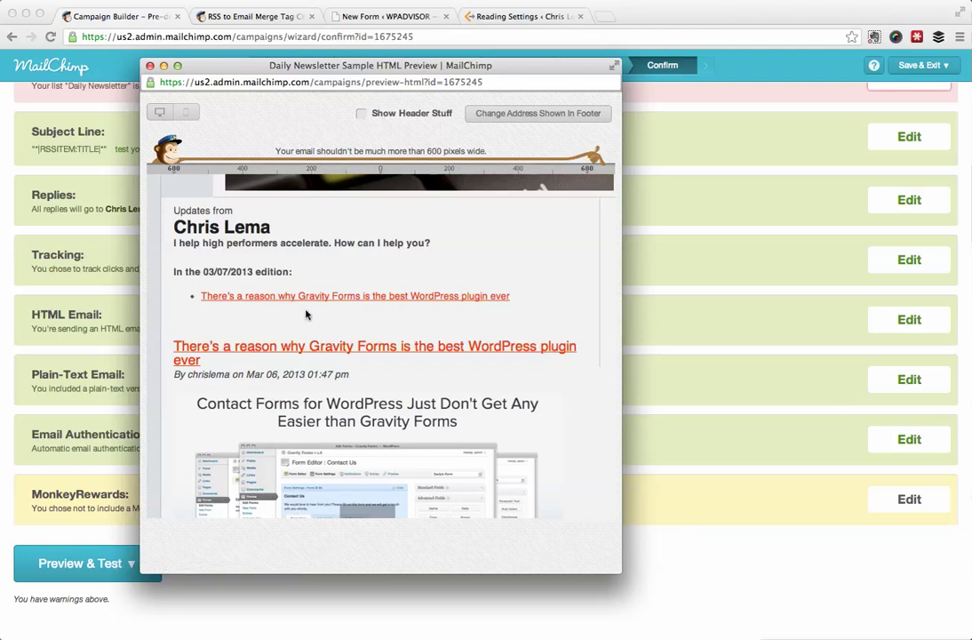
{"action": "scroll", "coordinate": [303, 313], "scroll_direction": "down", "scroll_amount": 10}
{"action": "scroll", "coordinate": [306, 313], "scroll_direction": "down", "scroll_amount": 15}
{"action": "scroll", "coordinate": [307, 311], "scroll_direction": "down", "scroll_amount": 20}
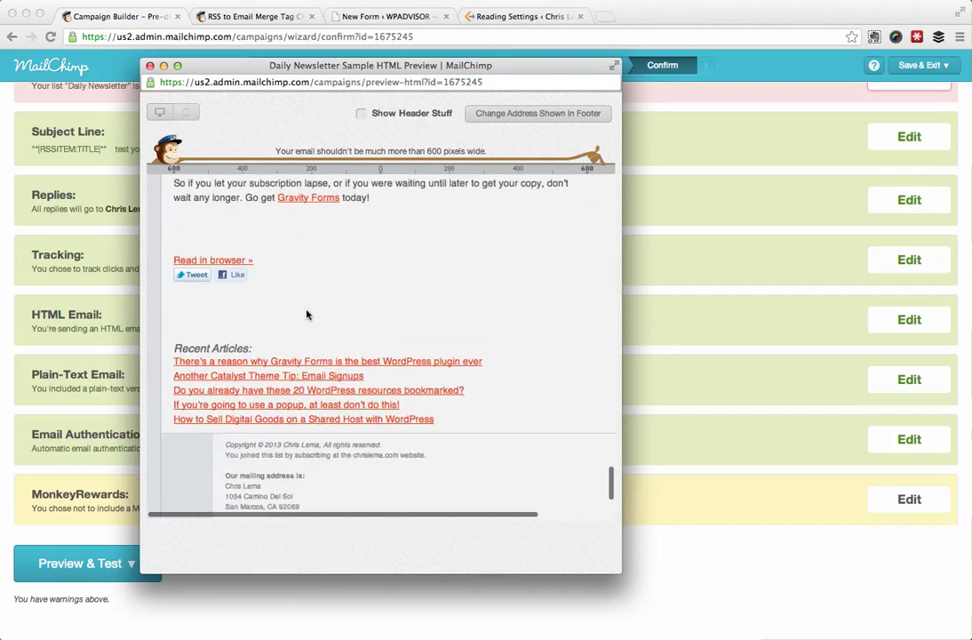
{"action": "scroll", "coordinate": [308, 314], "scroll_direction": "down", "scroll_amount": 3}
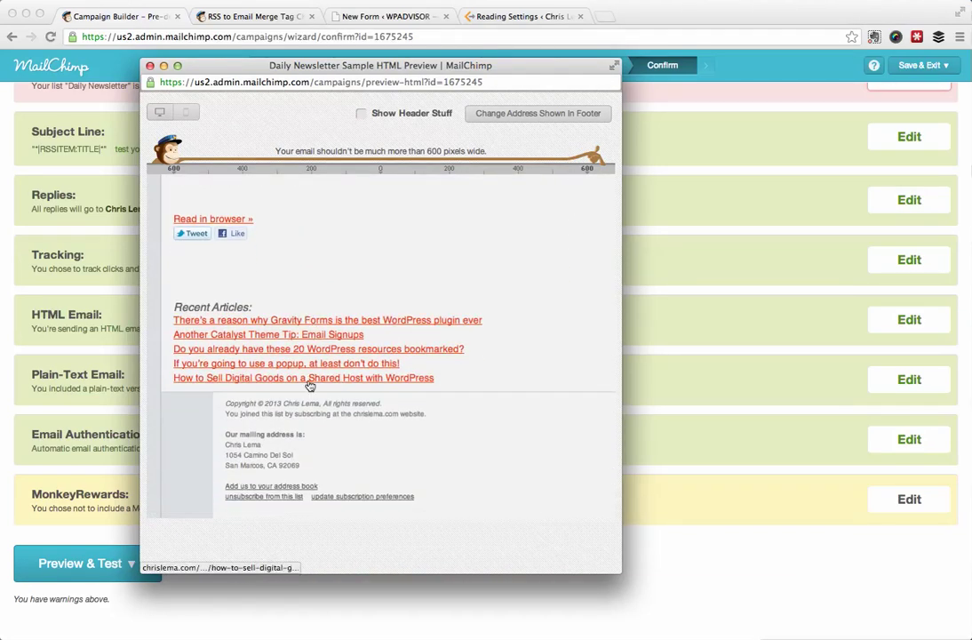
{"action": "scroll", "coordinate": [315, 293], "scroll_direction": "up", "scroll_amount": 10}
{"action": "scroll", "coordinate": [324, 289], "scroll_direction": "up", "scroll_amount": 20}
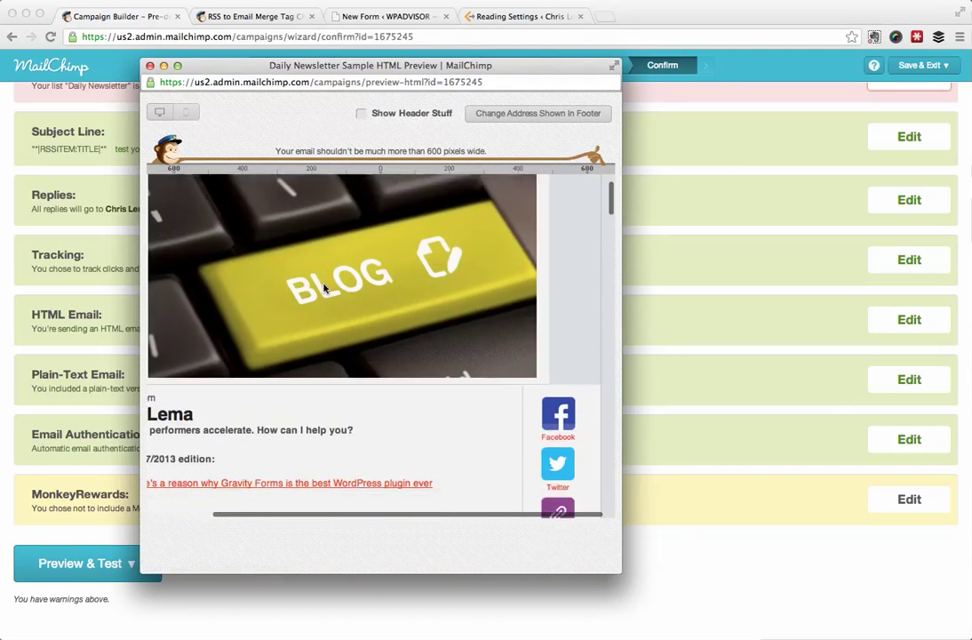
{"action": "scroll", "coordinate": [324, 288], "scroll_direction": "down", "scroll_amount": 2}
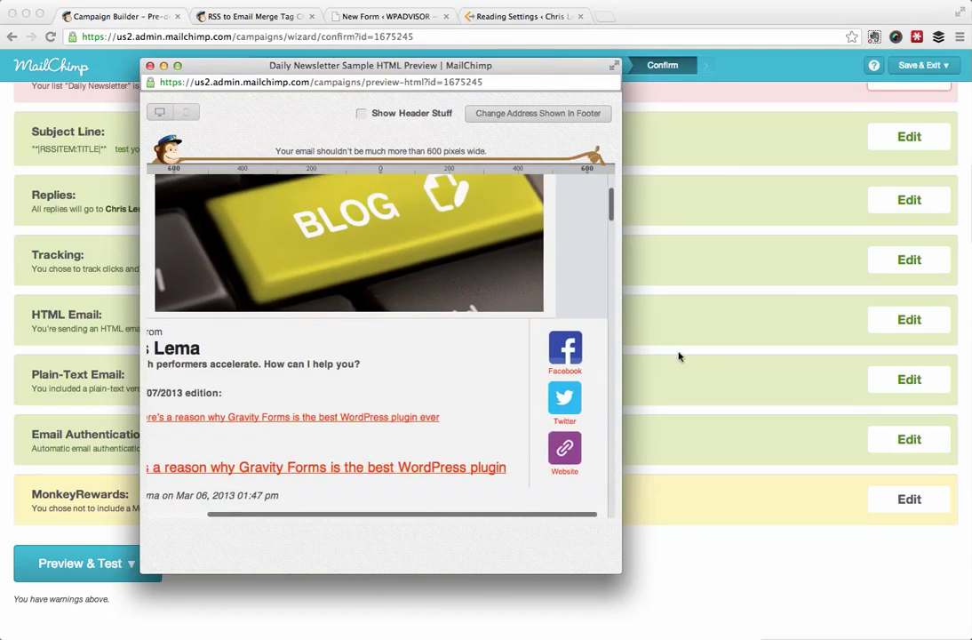
{"action": "left_click", "coordinate": [150, 67]}
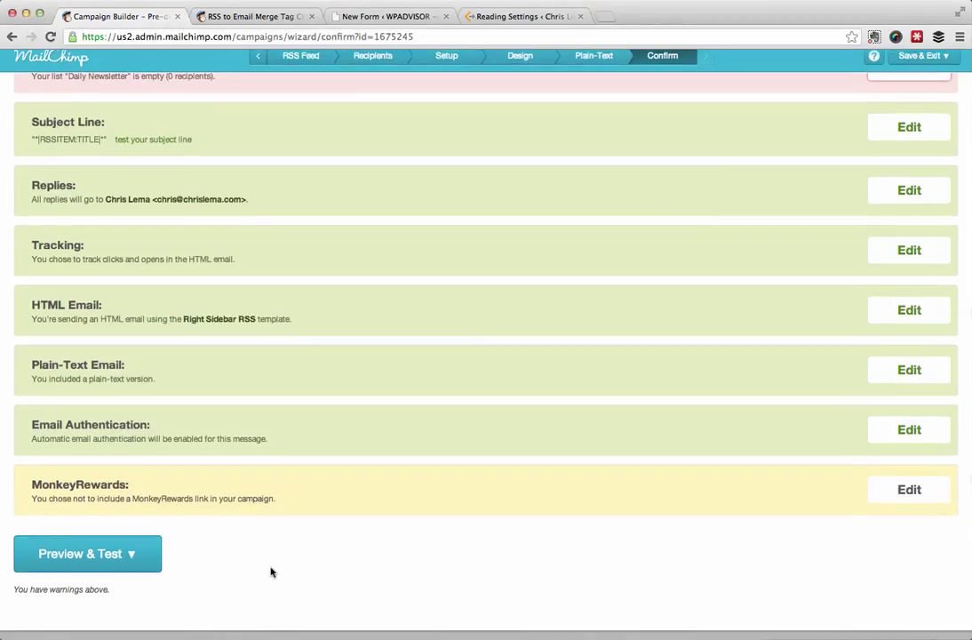
Step: Save the campaign and exit to the MailChimp dashboard
{"action": "scroll", "coordinate": [306, 560], "scroll_direction": "up", "scroll_amount": 5}
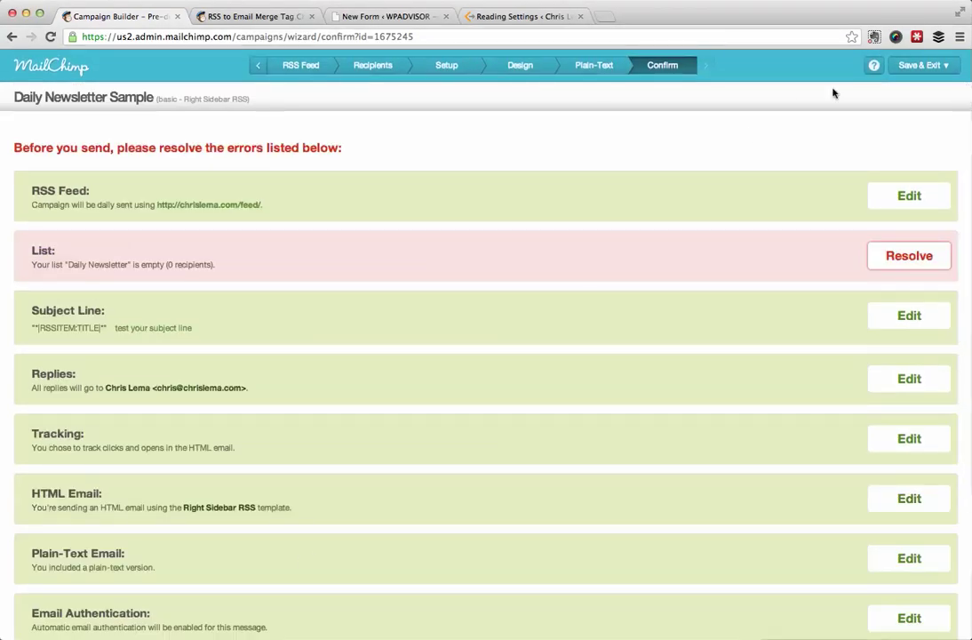
{"action": "left_click", "coordinate": [924, 69]}
{"action": "mouse_move", "coordinate": [915, 66]}
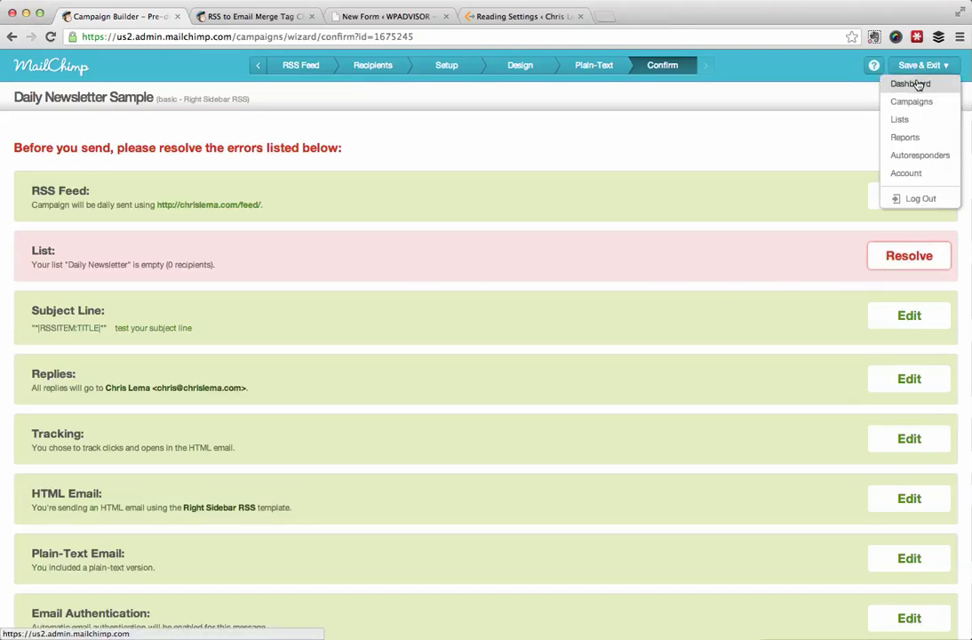
{"action": "left_click", "coordinate": [911, 84]}
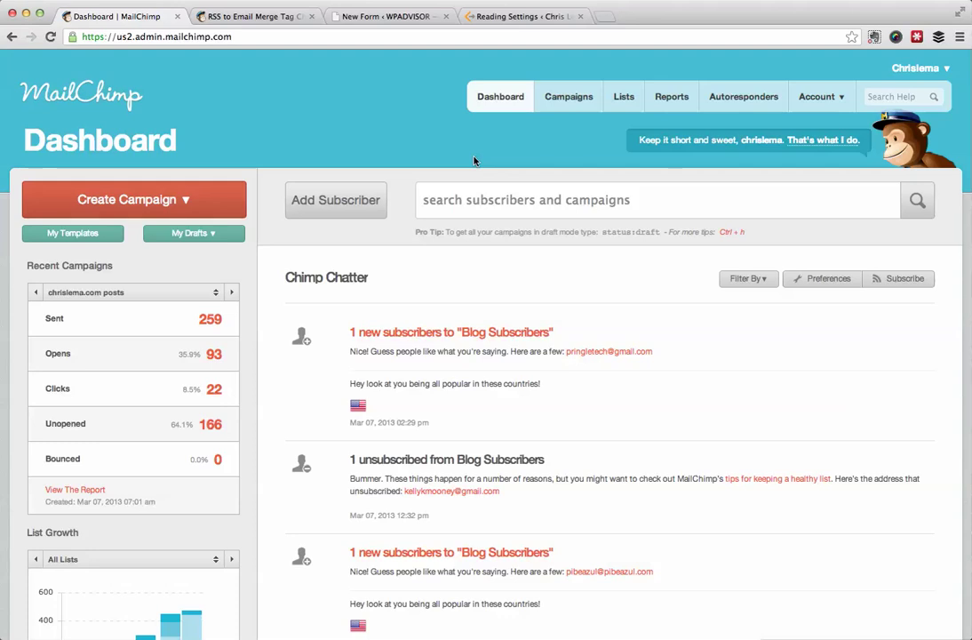
Step: Switch to the WordPress site, visit its Blog page, and view the mailing list signup box in the sidebar
{"action": "left_click", "coordinate": [515, 18]}
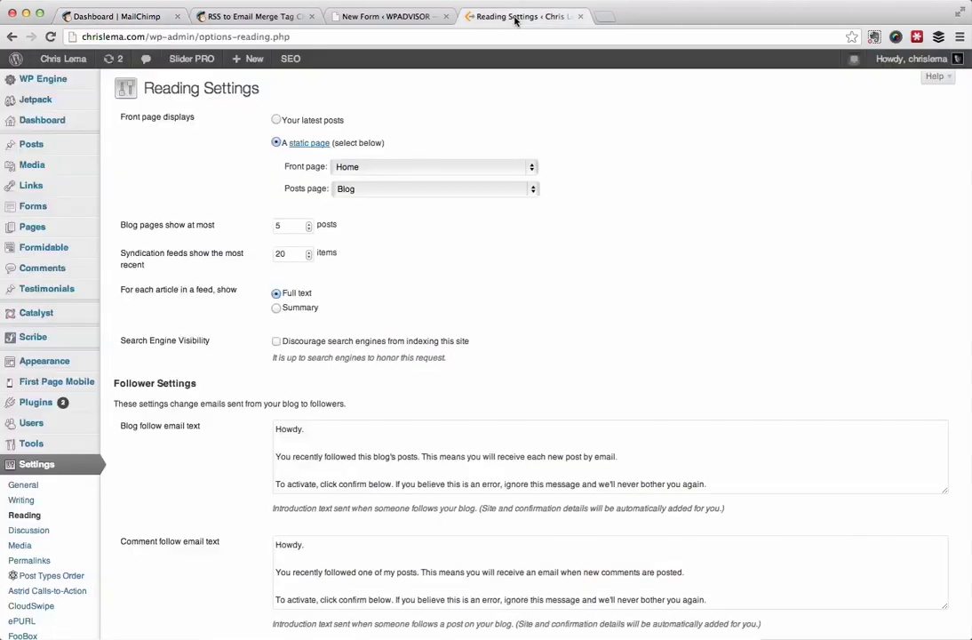
{"action": "mouse_move", "coordinate": [64, 59]}
{"action": "left_click", "coordinate": [61, 83]}
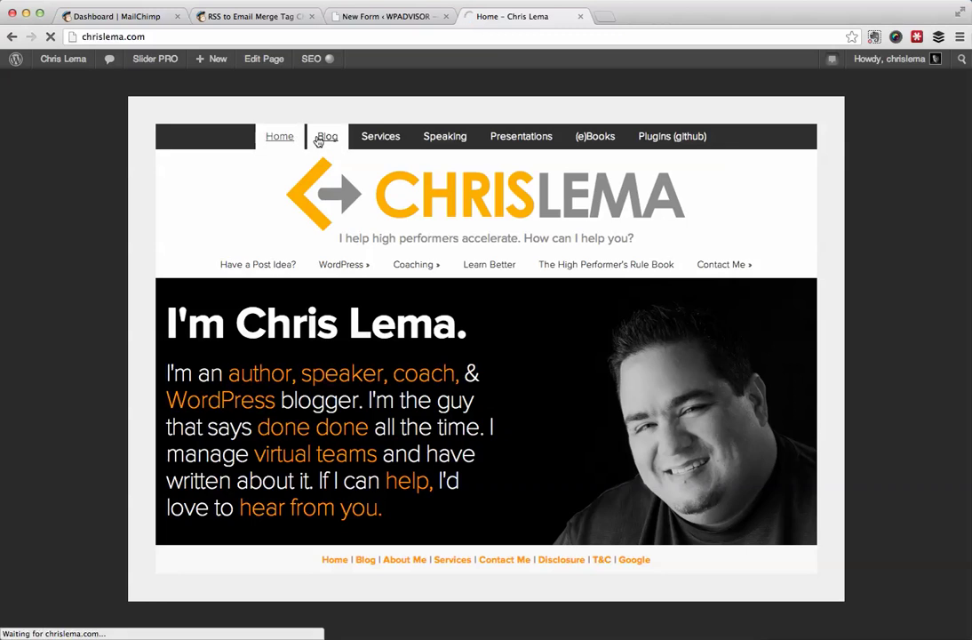
{"action": "left_click", "coordinate": [322, 136]}
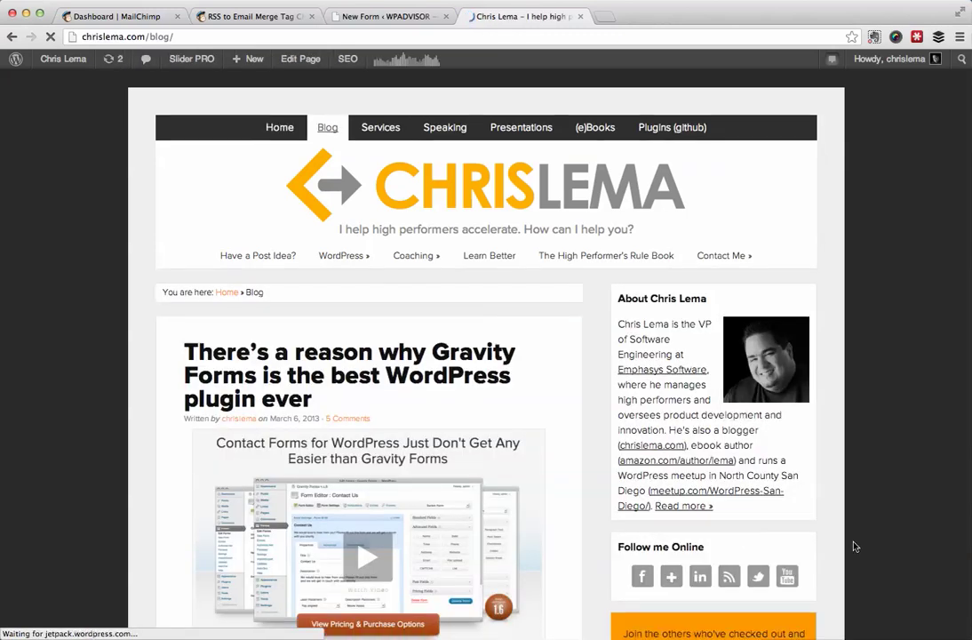
{"action": "scroll", "coordinate": [855, 546], "scroll_direction": "down", "scroll_amount": 4}
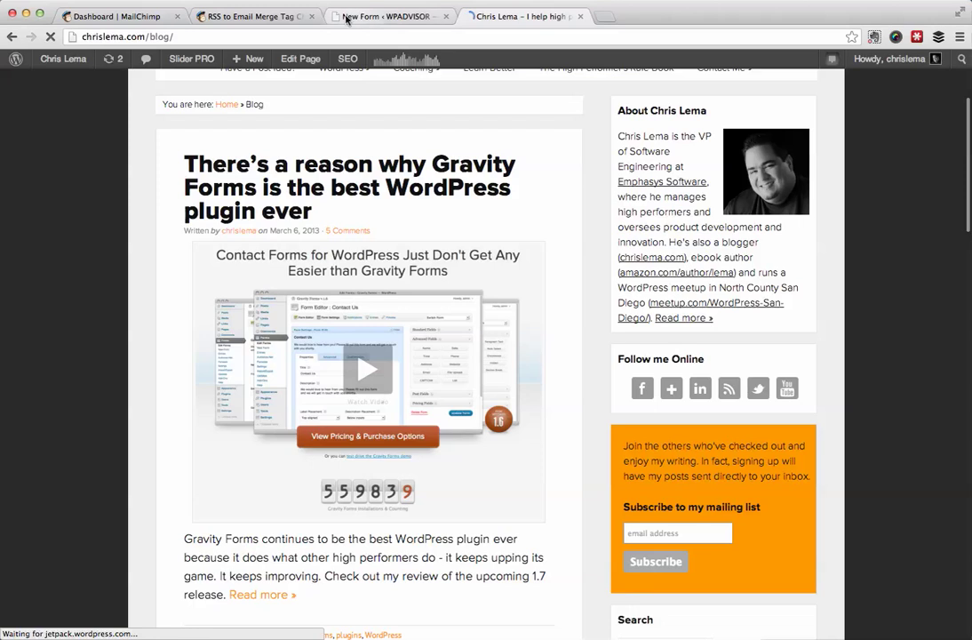
Step: Return to the MailChimp dashboard and show the statistics of the second campaign listed under Recent Campaigns
{"action": "left_click", "coordinate": [111, 16]}
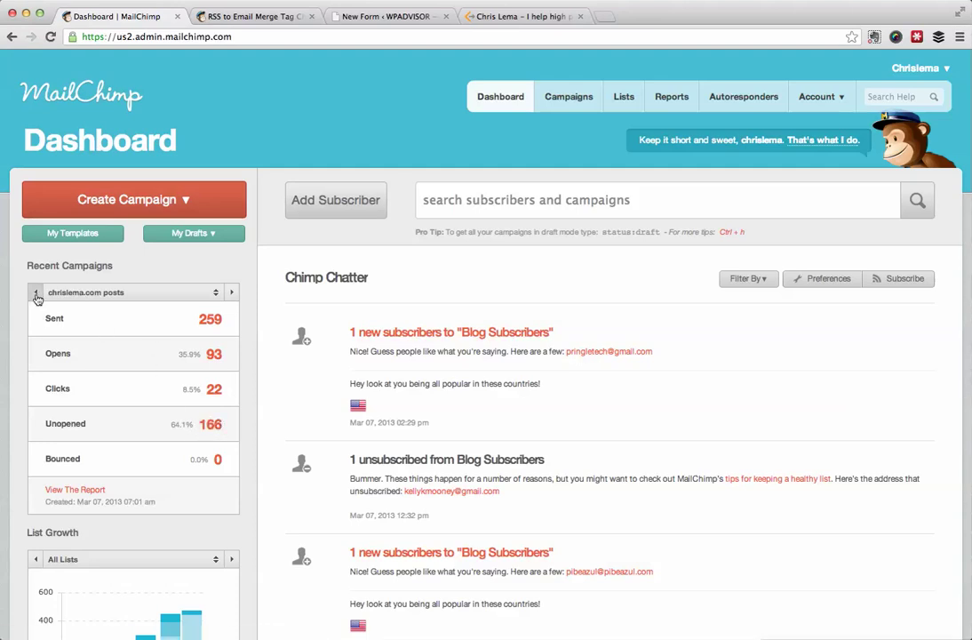
{"action": "left_click", "coordinate": [123, 302]}
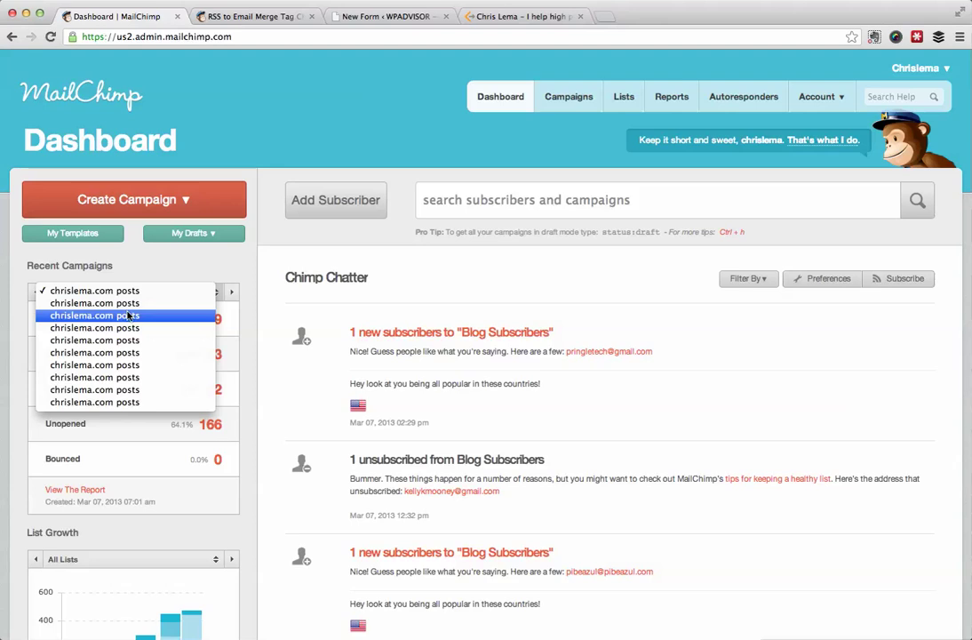
{"action": "left_click", "coordinate": [128, 303]}
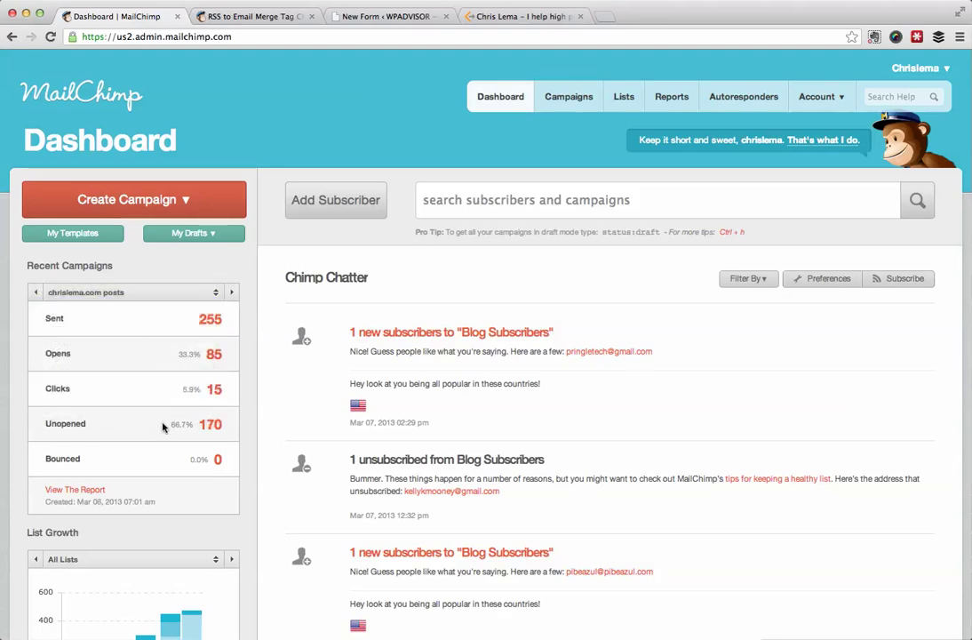
Step: Switch Recent Campaigns to the posts campaign created Mar 05, 2013 and open its full report
{"action": "left_click", "coordinate": [145, 295]}
{"action": "left_click", "coordinate": [138, 304]}
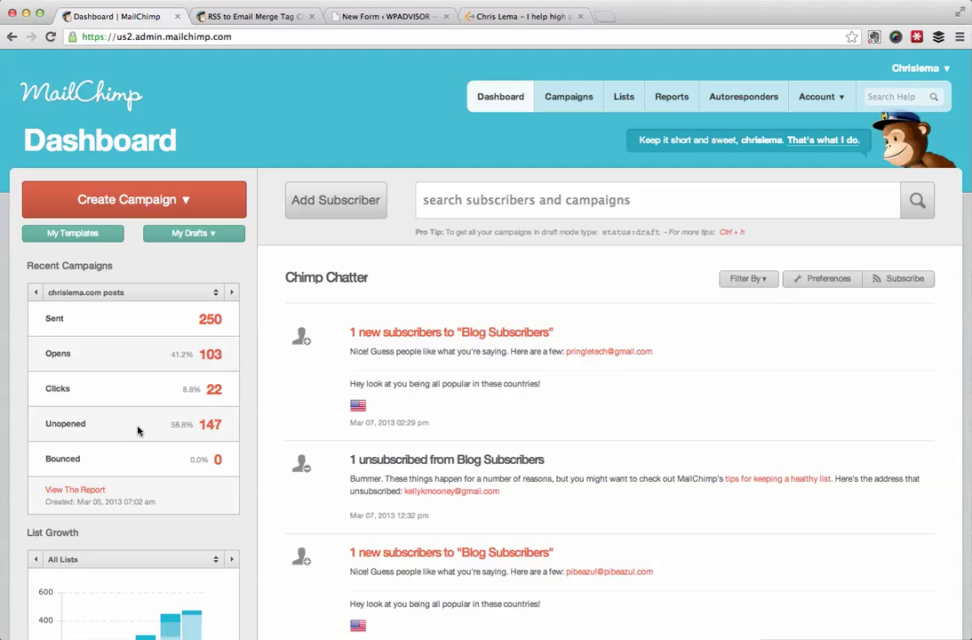
{"action": "left_click", "coordinate": [84, 490]}
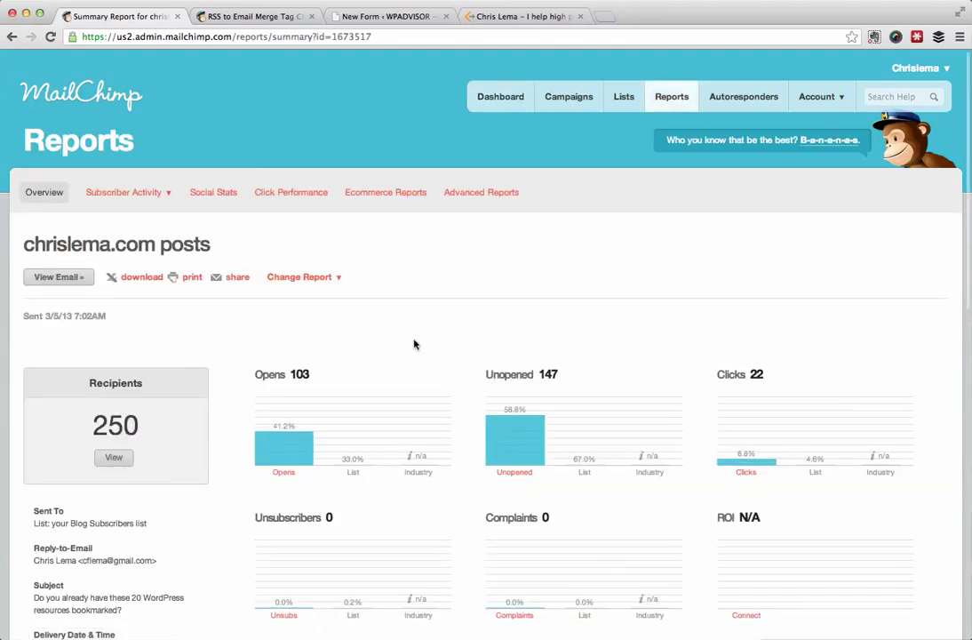
Step: Examine the report's recipient, opens and clicks charts and highlight the email's subject line in the campaign details
{"action": "scroll", "coordinate": [414, 342], "scroll_direction": "down", "scroll_amount": 3}
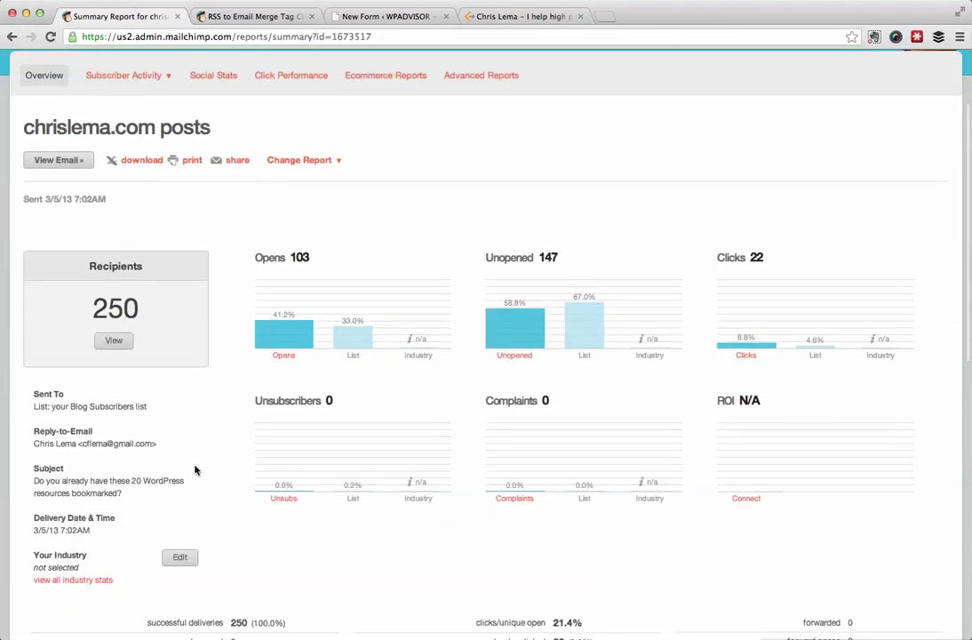
{"action": "scroll", "coordinate": [195, 470], "scroll_direction": "down", "scroll_amount": 1}
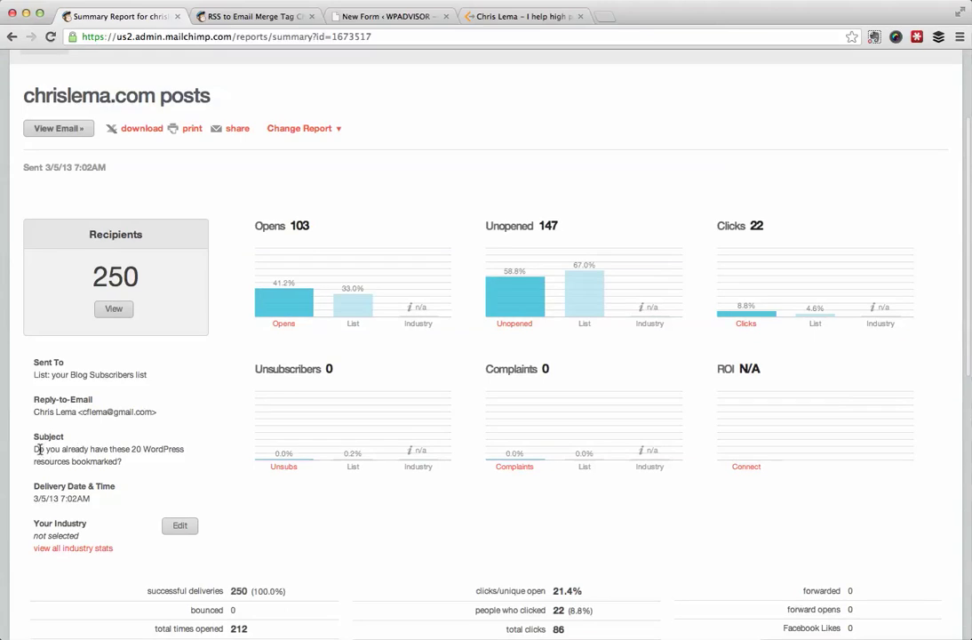
{"action": "left_click_drag", "start_coordinate": [34, 449], "coordinate": [132, 477]}
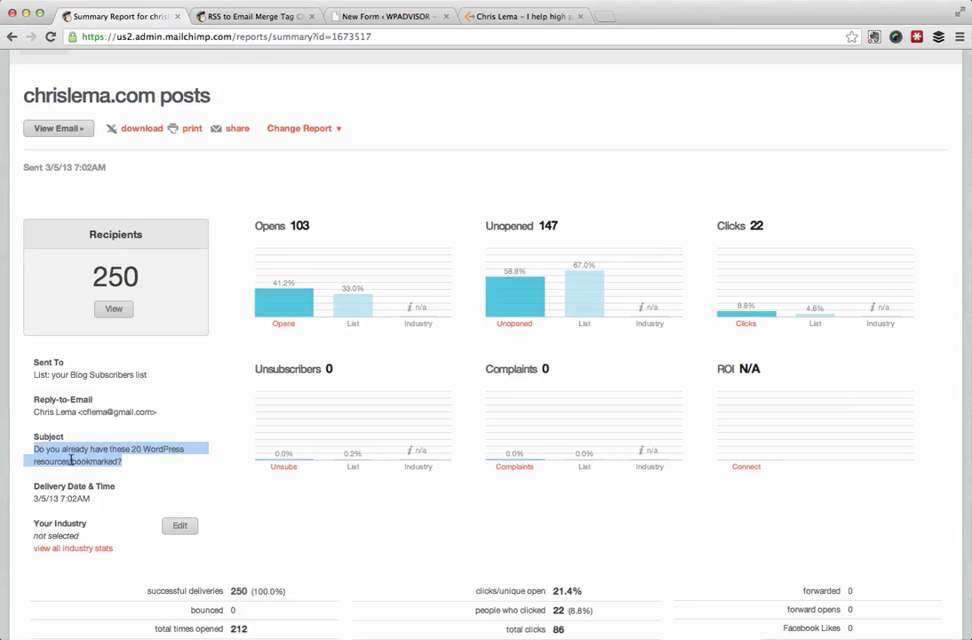
{"action": "left_click", "coordinate": [124, 461]}
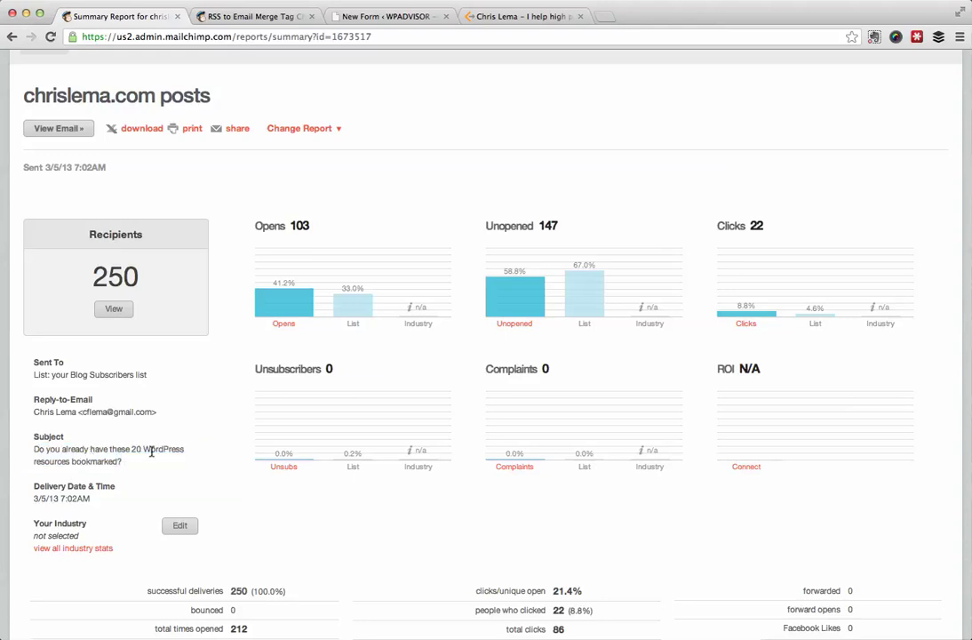